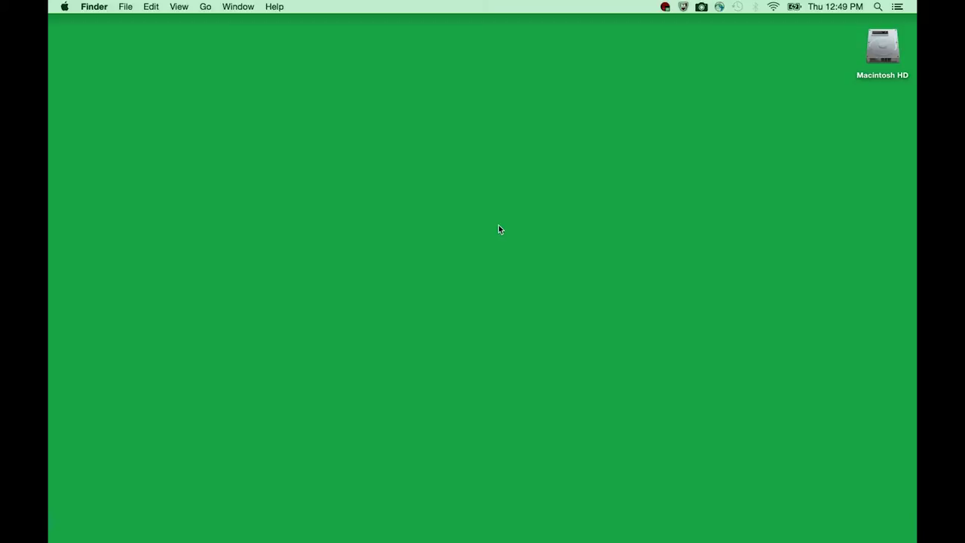
Create a new folder on the desktop, place it near the middle of the screen and name it Project02.
{"action": "left_click", "coordinate": [126, 7]}
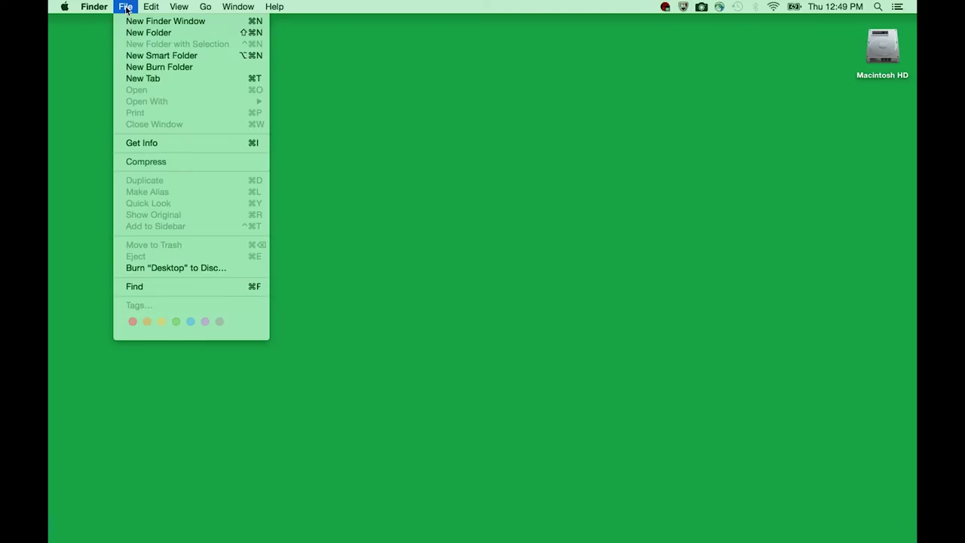
{"action": "left_click", "coordinate": [148, 32]}
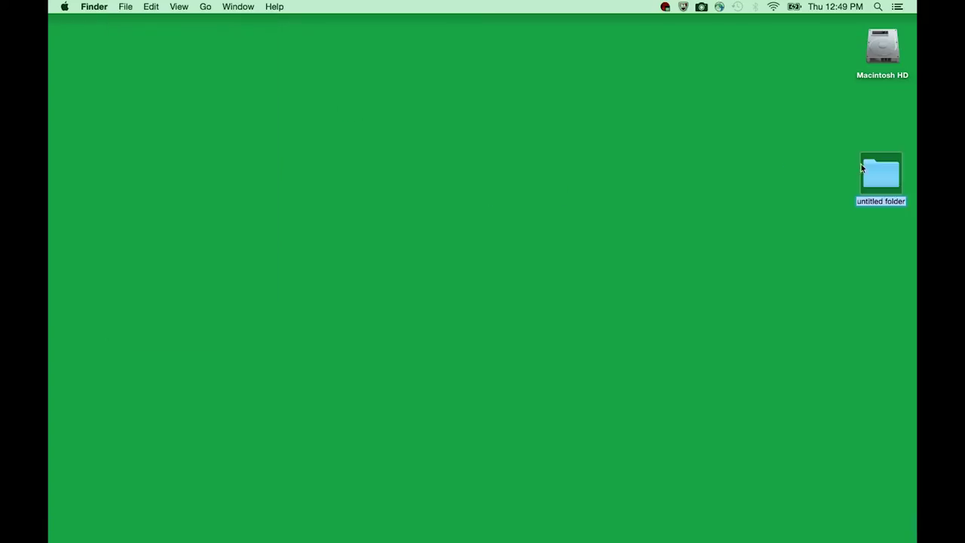
{"action": "left_click_drag", "start_coordinate": [889, 176], "coordinate": [487, 198]}
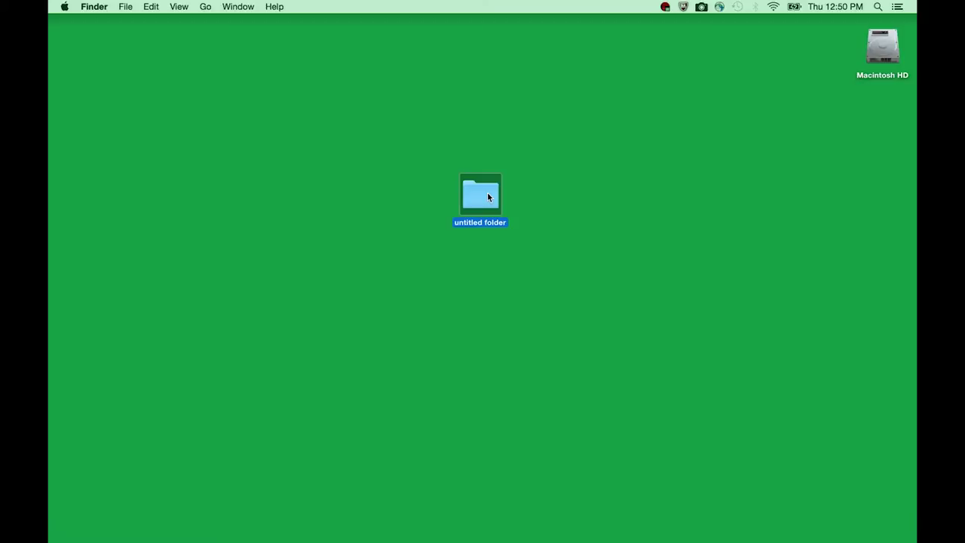
{"action": "left_click", "coordinate": [464, 223]}
{"action": "type", "text": "Project02"}
{"action": "left_click", "coordinate": [461, 244]}
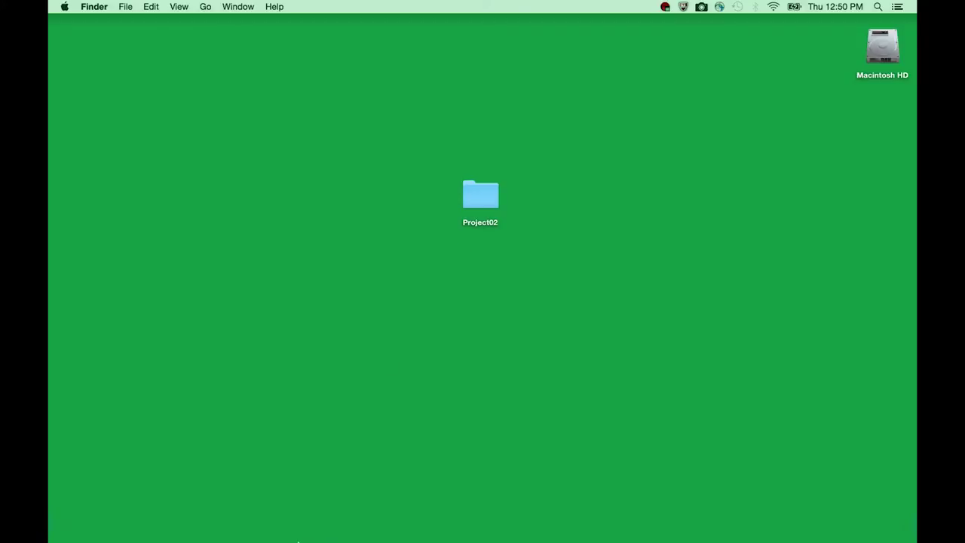
Switch to Firefox, move its window higher on the screen and open the archive.org website.
{"action": "left_click", "coordinate": [214, 527]}
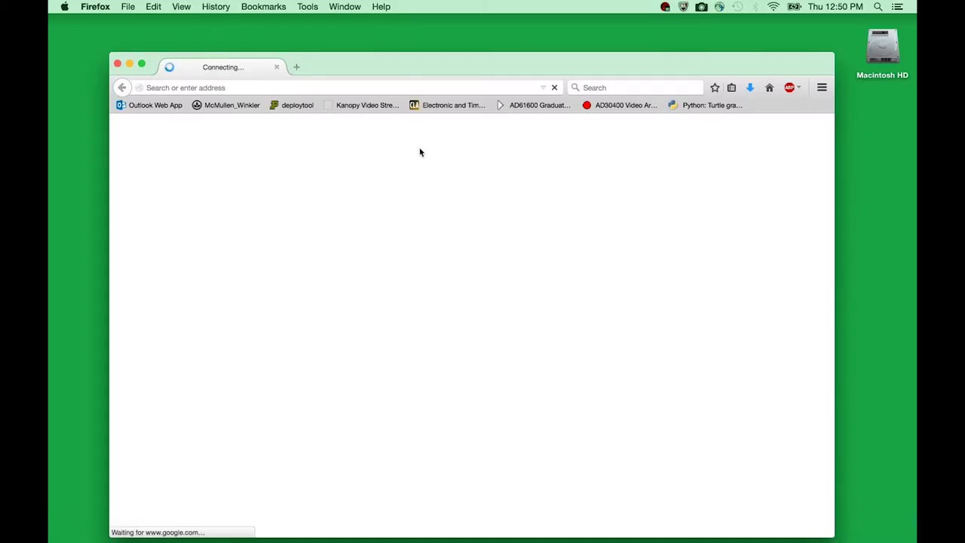
{"action": "left_click_drag", "start_coordinate": [393, 62], "coordinate": [393, 34]}
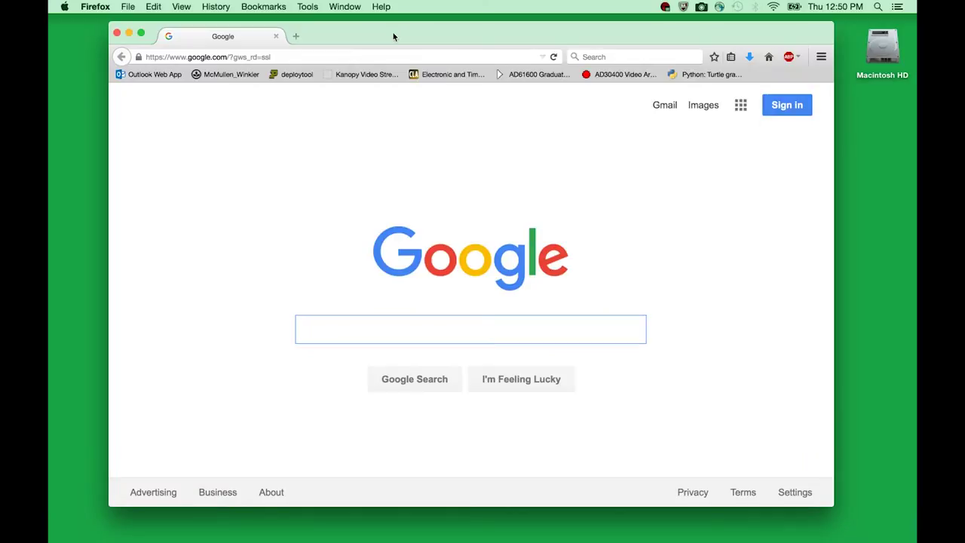
{"action": "key", "text": "super+l"}
{"action": "type", "text": "amazon"}
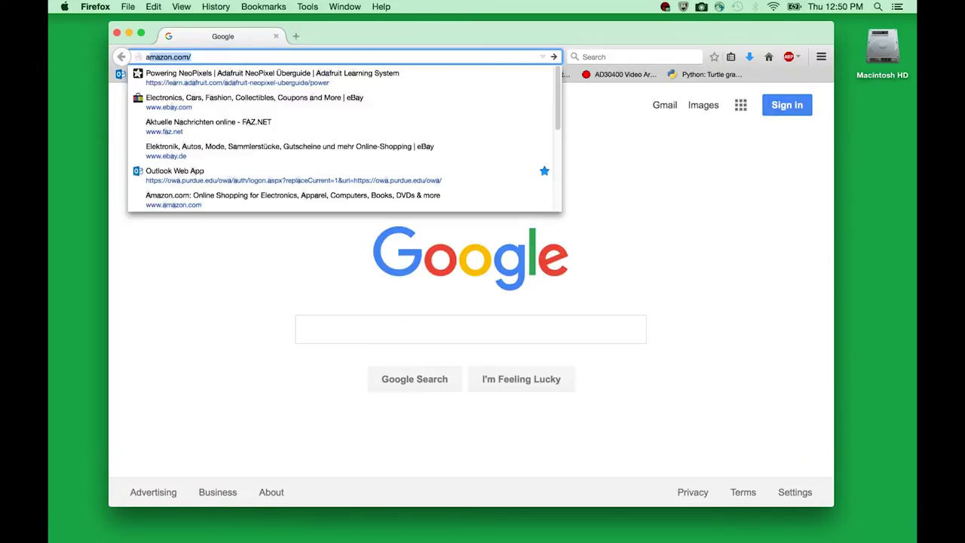
{"action": "type", "text": "archive.org/"}
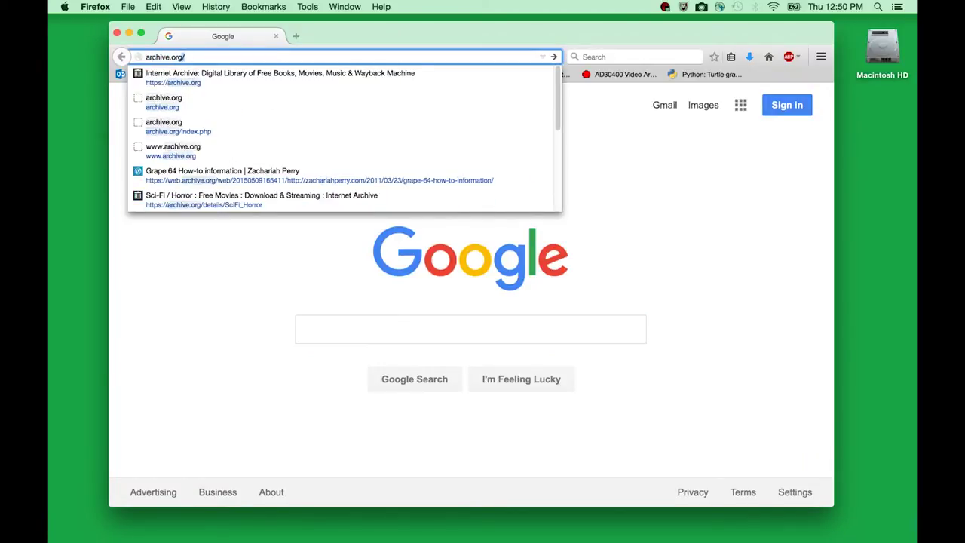
{"action": "key", "text": "Return"}
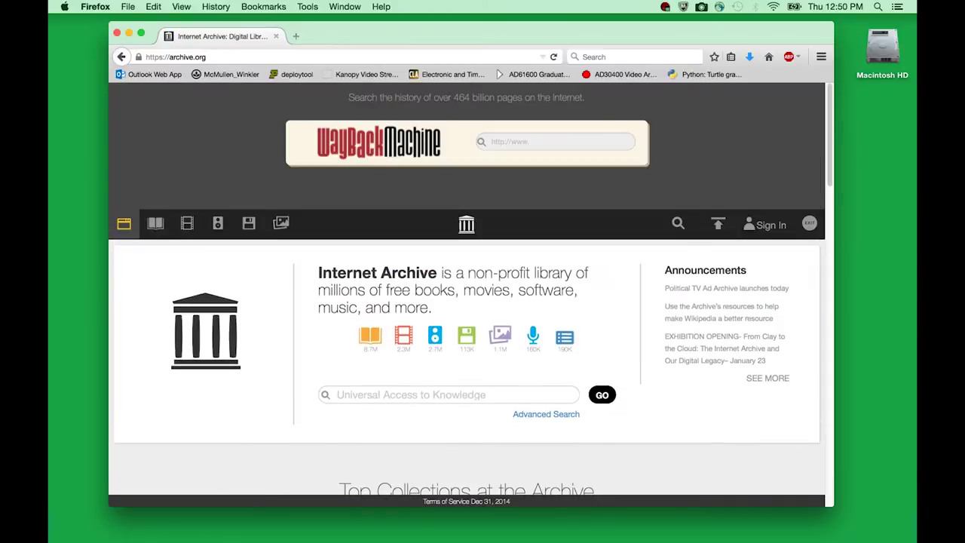
Browse from the Moving Image Archive through Feature Films to the Sci-Fi / Horror collection and open the Killers From Space page.
{"action": "left_click", "coordinate": [400, 337]}
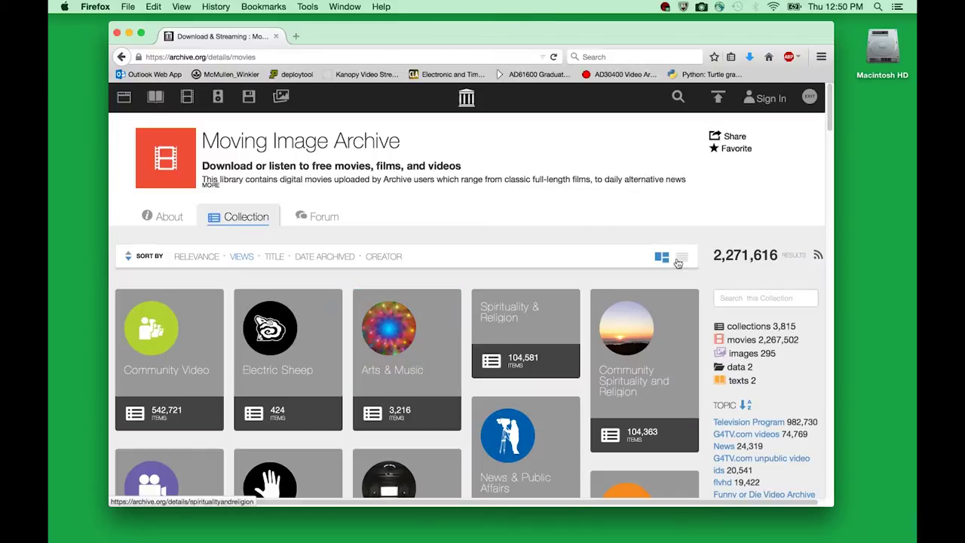
{"action": "left_click_drag", "start_coordinate": [829, 113], "coordinate": [829, 150]}
{"action": "left_click", "coordinate": [387, 220]}
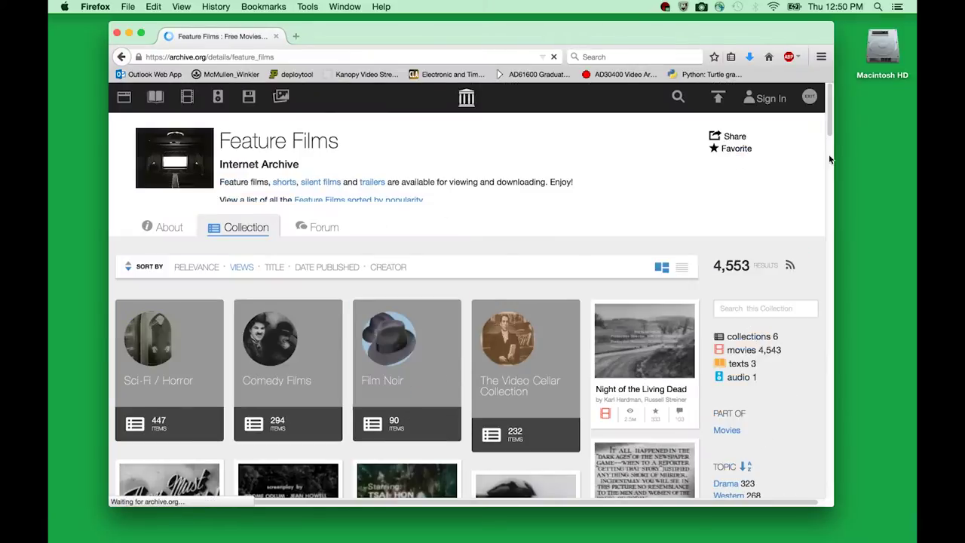
{"action": "left_click_drag", "start_coordinate": [830, 128], "coordinate": [829, 155]}
{"action": "left_click", "coordinate": [158, 158]}
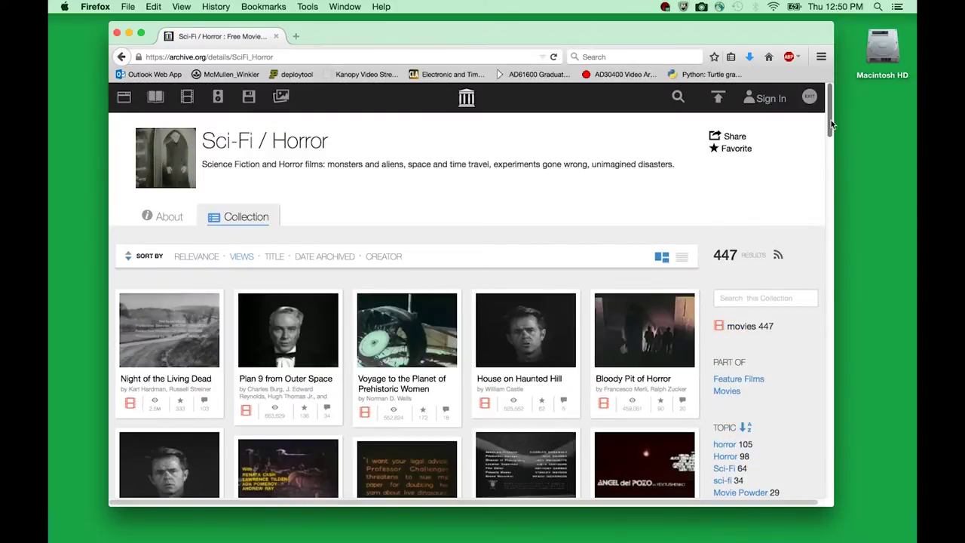
{"action": "left_click_drag", "start_coordinate": [831, 121], "coordinate": [819, 160]}
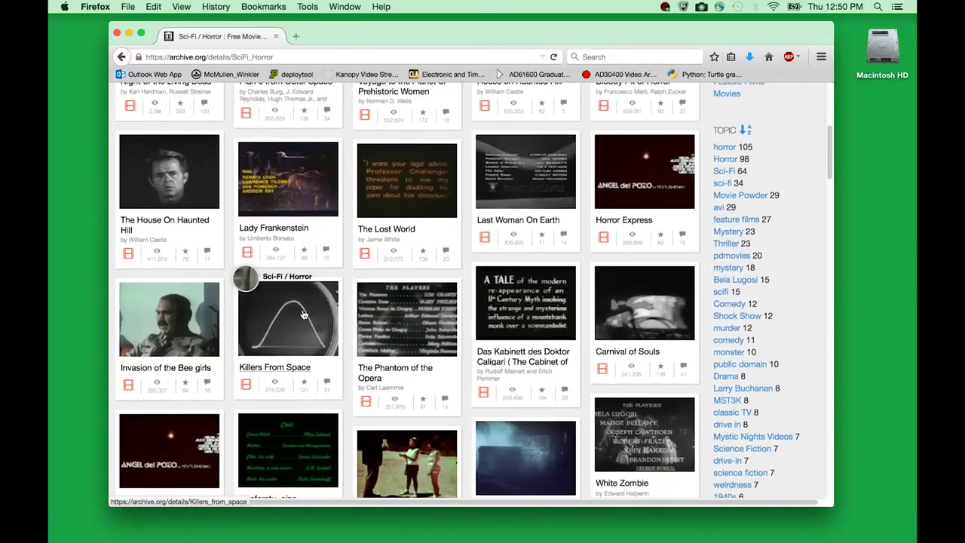
{"action": "left_click", "coordinate": [294, 331]}
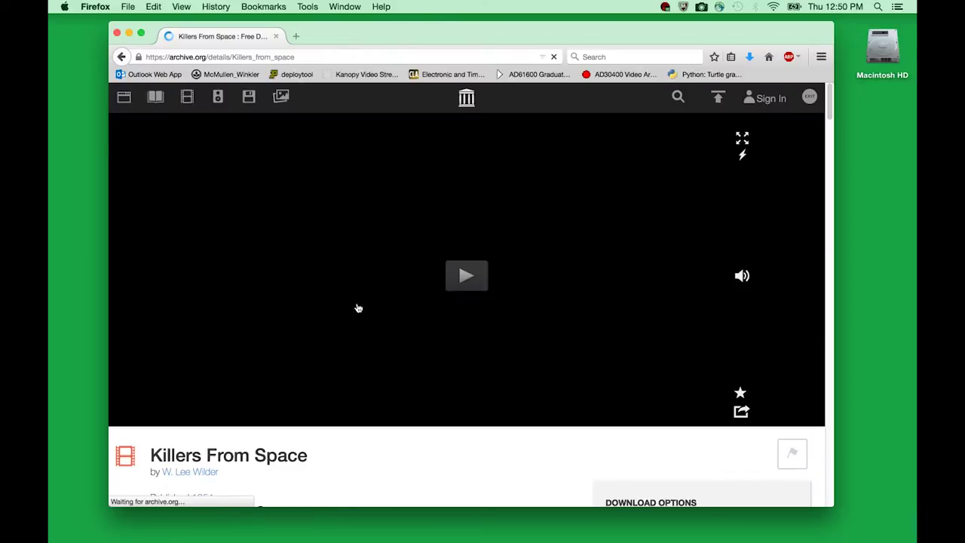
Preview the first few seconds of Killers From Space, pause it and look over the film's details and download options.
{"action": "left_click", "coordinate": [471, 275]}
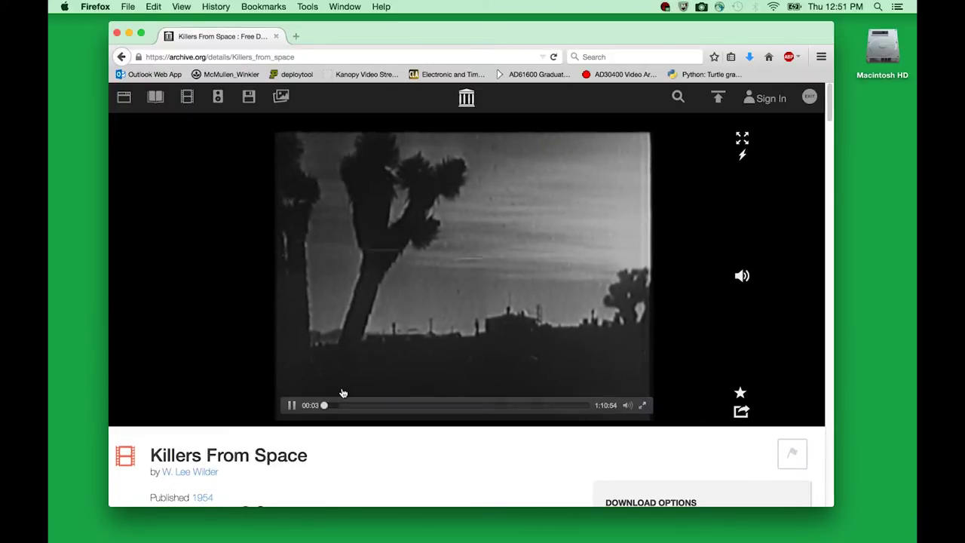
{"action": "left_click", "coordinate": [292, 404]}
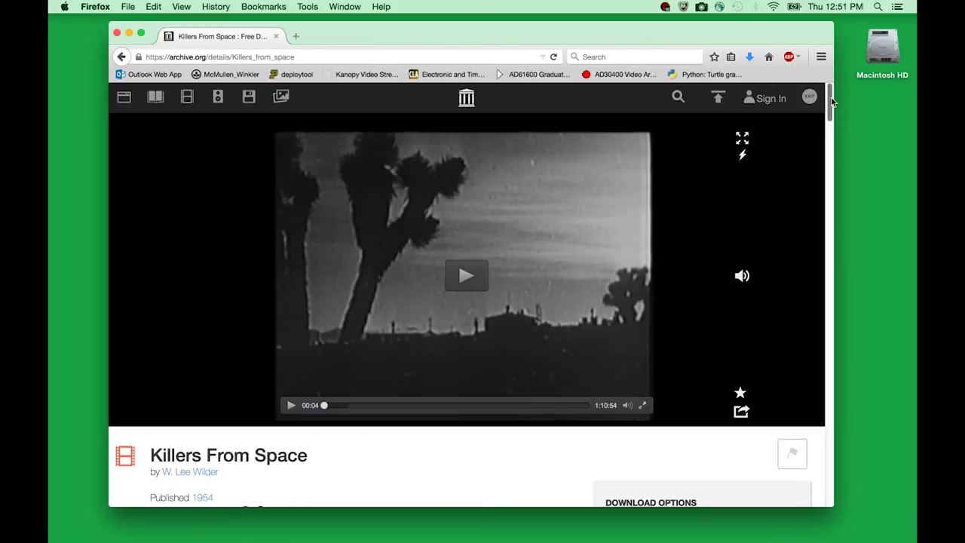
{"action": "scroll", "coordinate": [832, 102], "scroll_direction": "down", "scroll_amount": 5}
{"action": "scroll", "coordinate": [829, 102], "scroll_direction": "up", "scroll_amount": 5}
{"action": "scroll", "coordinate": [828, 100], "scroll_direction": "down", "scroll_amount": 5}
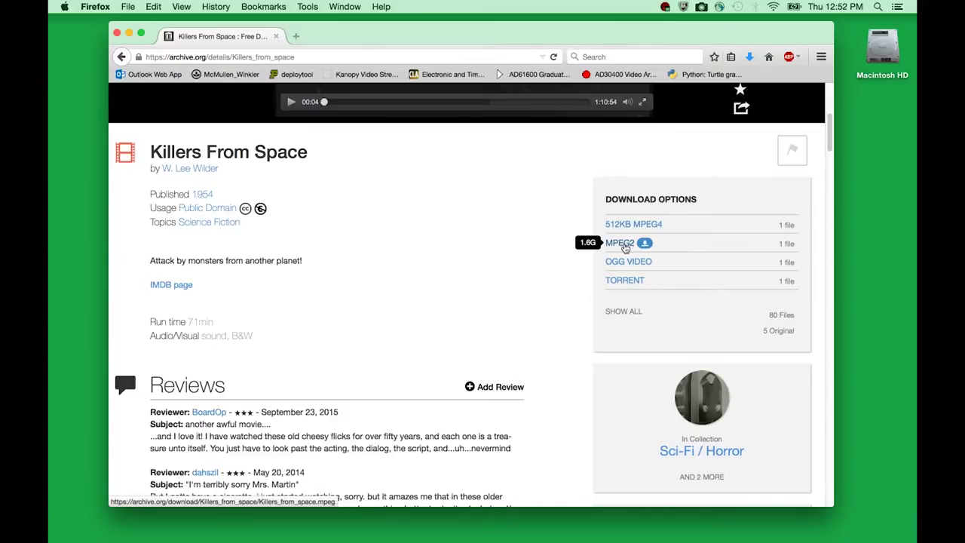
Start downloading the MPEG2 version as Killers_from_space.mpeg into the Project02 folder on the desktop.
{"action": "right_click", "coordinate": [624, 248]}
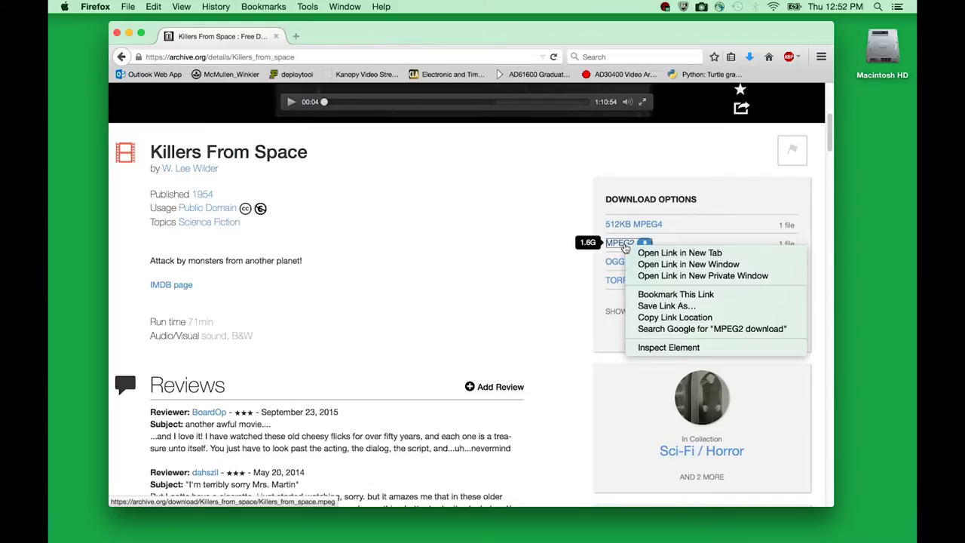
{"action": "left_click", "coordinate": [636, 308]}
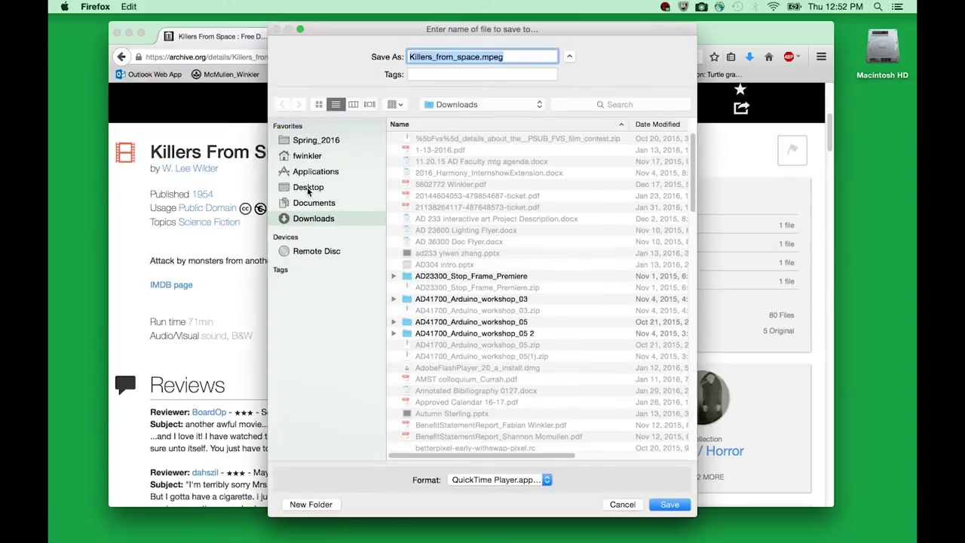
{"action": "left_click", "coordinate": [305, 189]}
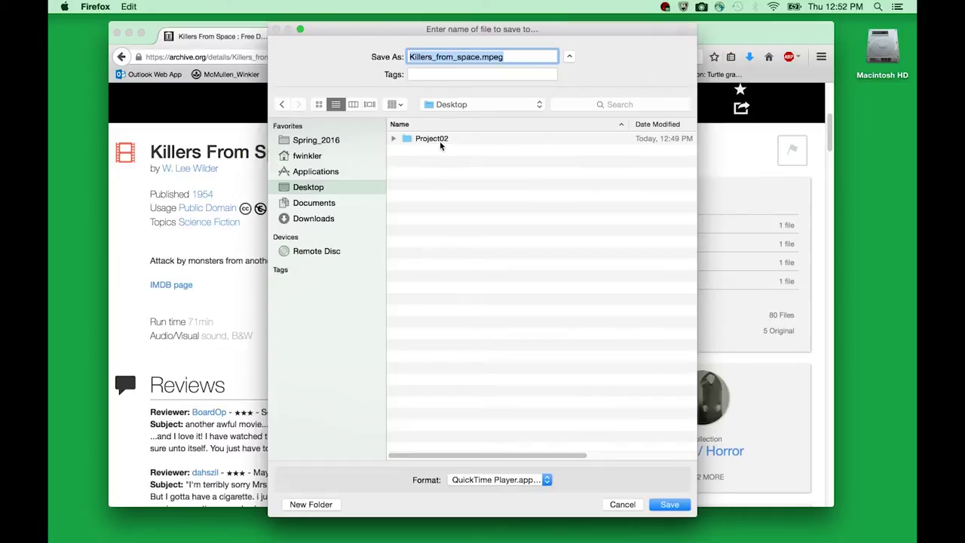
{"action": "left_click", "coordinate": [407, 141]}
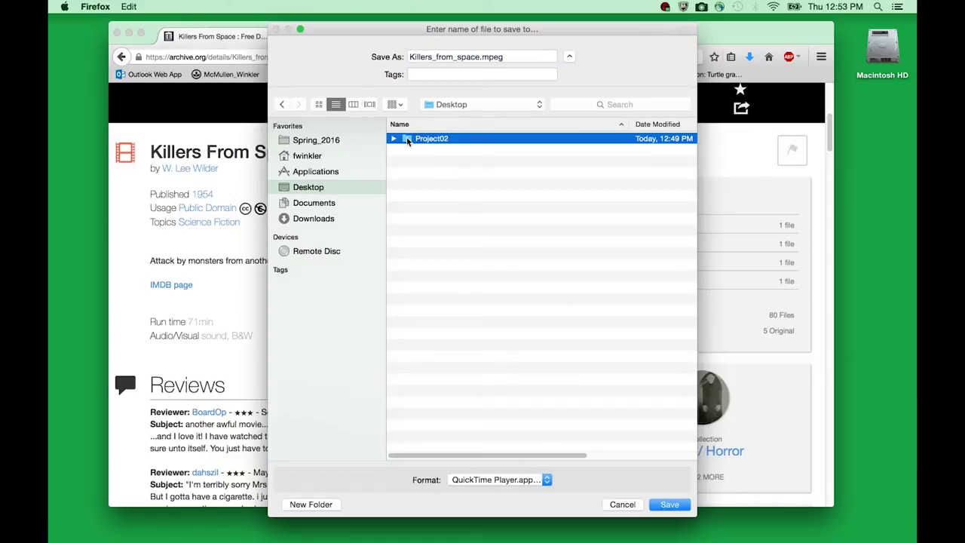
{"action": "left_click", "coordinate": [670, 504]}
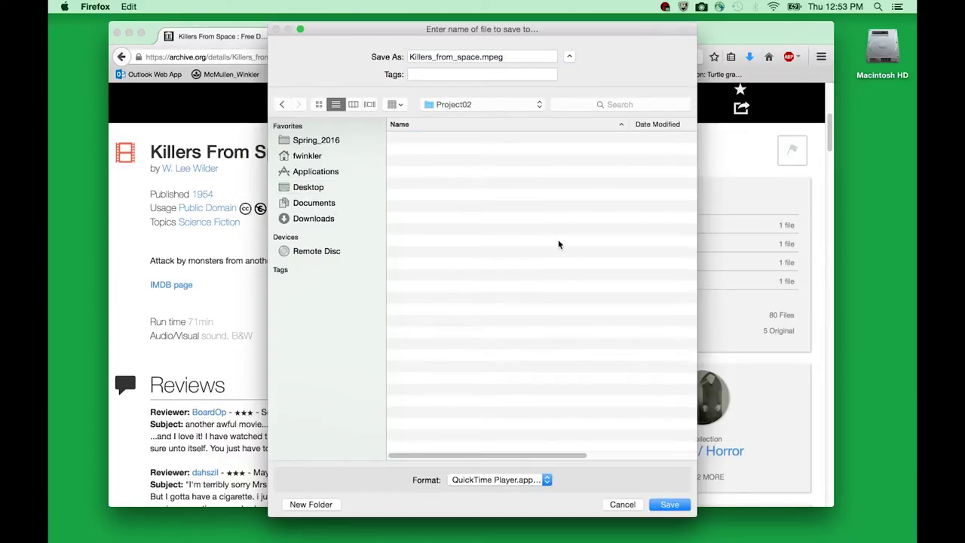
{"action": "key", "text": "Return"}
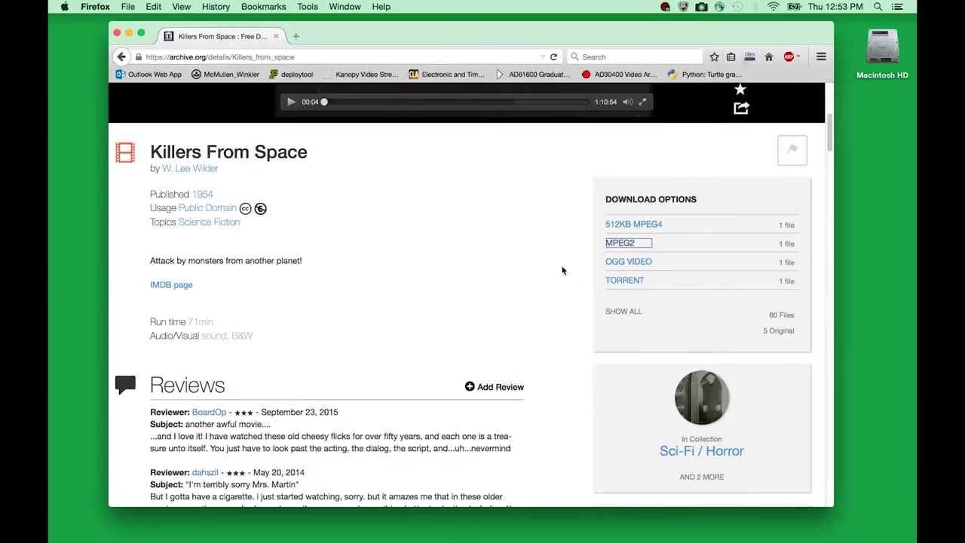
Check the progress of the Killers_from_space.mpeg download and cancel it.
{"action": "left_click", "coordinate": [750, 58]}
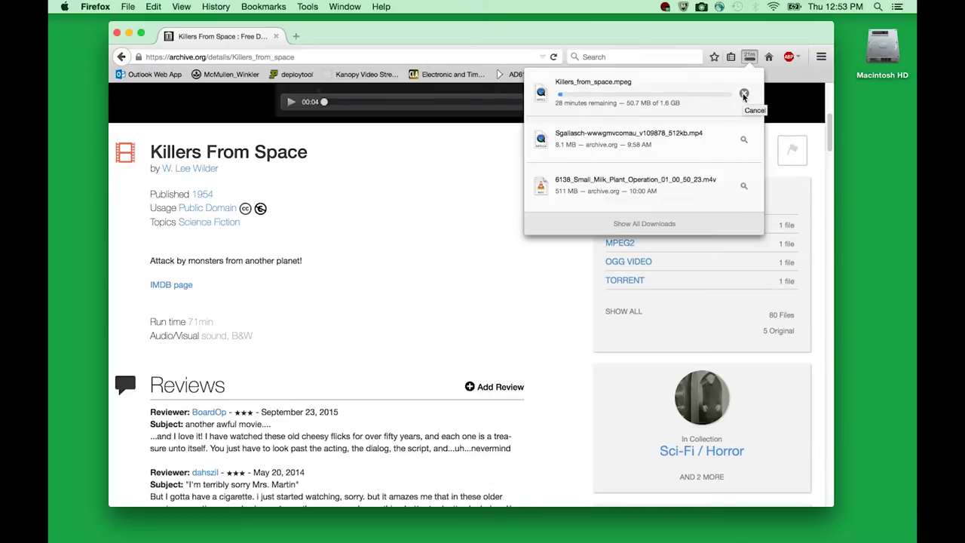
{"action": "left_click", "coordinate": [743, 94]}
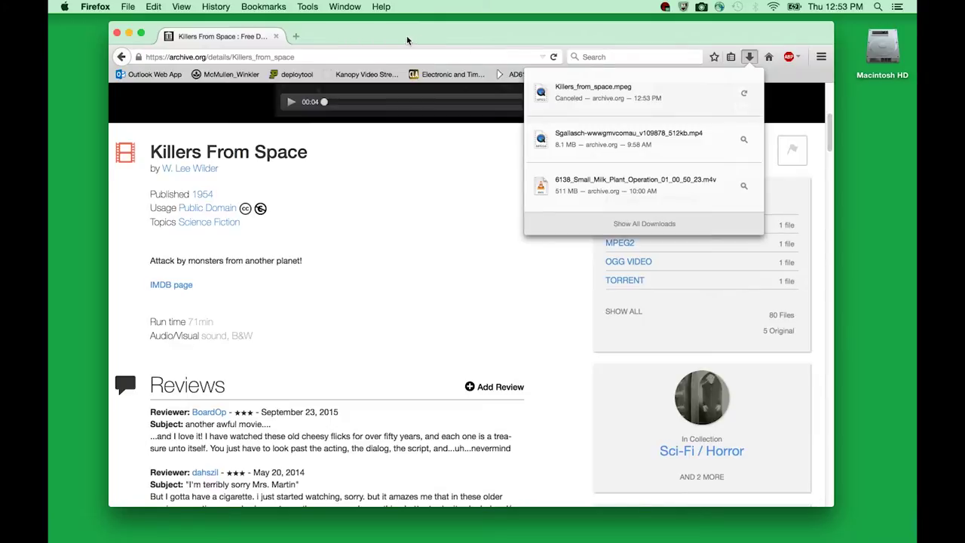
Quit Firefox, open the Project02 folder in Finder and enlarge its window to leave free space below the clips.
{"action": "key", "text": "super+q"}
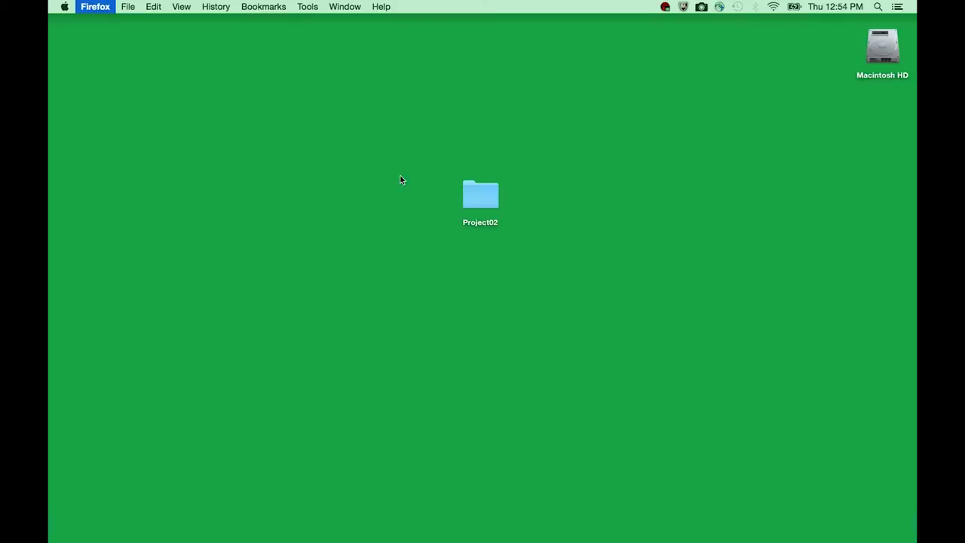
{"action": "double_click", "coordinate": [477, 198]}
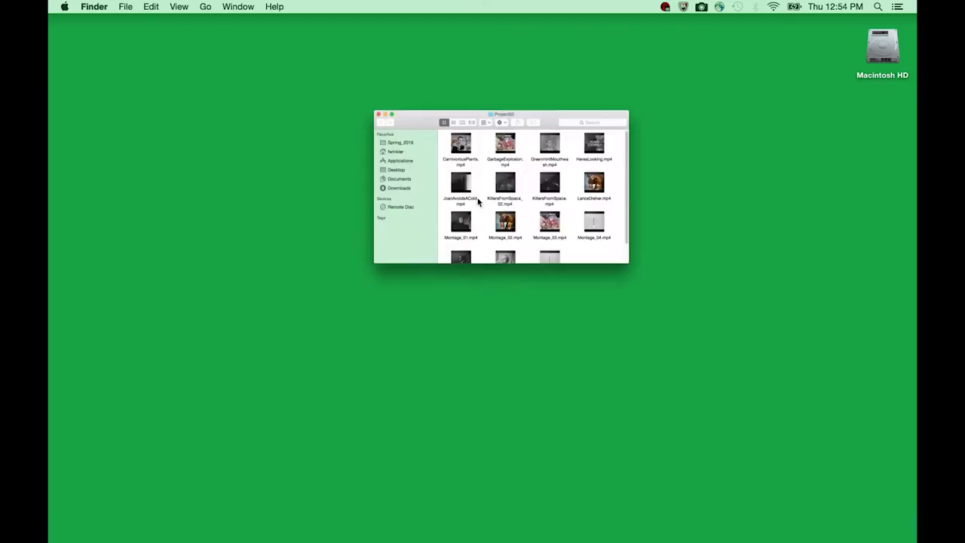
{"action": "left_click_drag", "start_coordinate": [747, 303], "coordinate": [763, 385]}
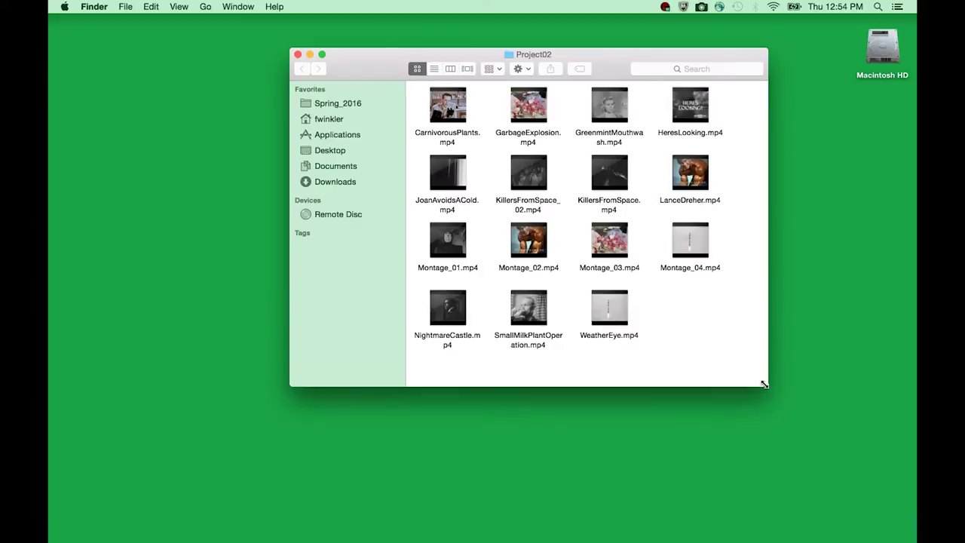
{"action": "left_click_drag", "start_coordinate": [764, 385], "coordinate": [801, 496]}
Move Montage_04.mp4, Montage_01.mp4, Montage_03.mp4 and Montage_02.mp4, in that order, into a separate row below the other clips.
{"action": "left_click_drag", "start_coordinate": [687, 245], "coordinate": [491, 433]}
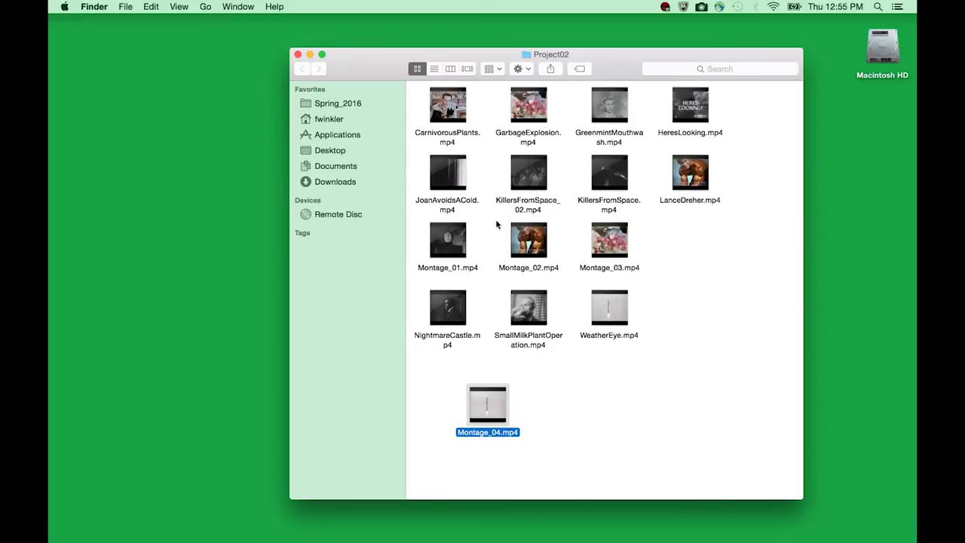
{"action": "left_click_drag", "start_coordinate": [458, 246], "coordinate": [568, 407]}
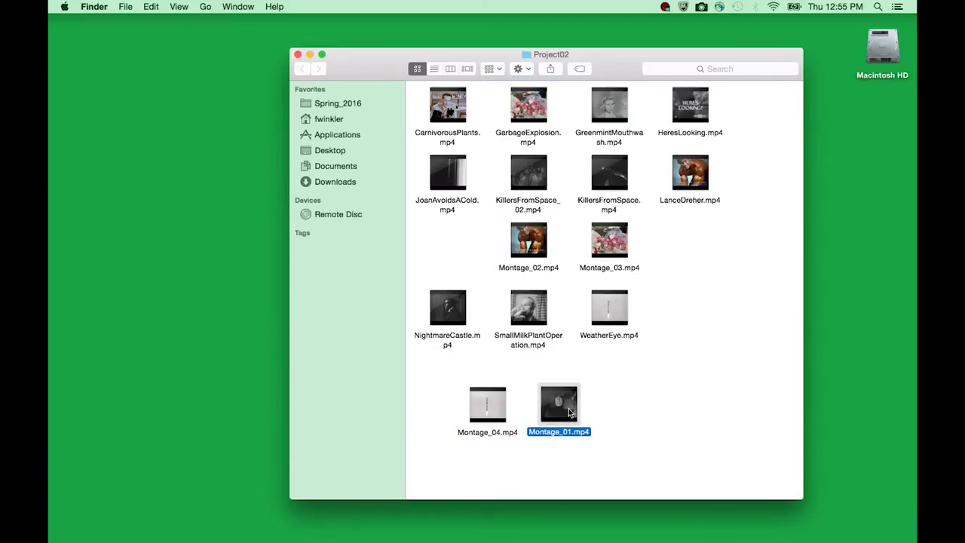
{"action": "left_click_drag", "start_coordinate": [612, 248], "coordinate": [639, 412]}
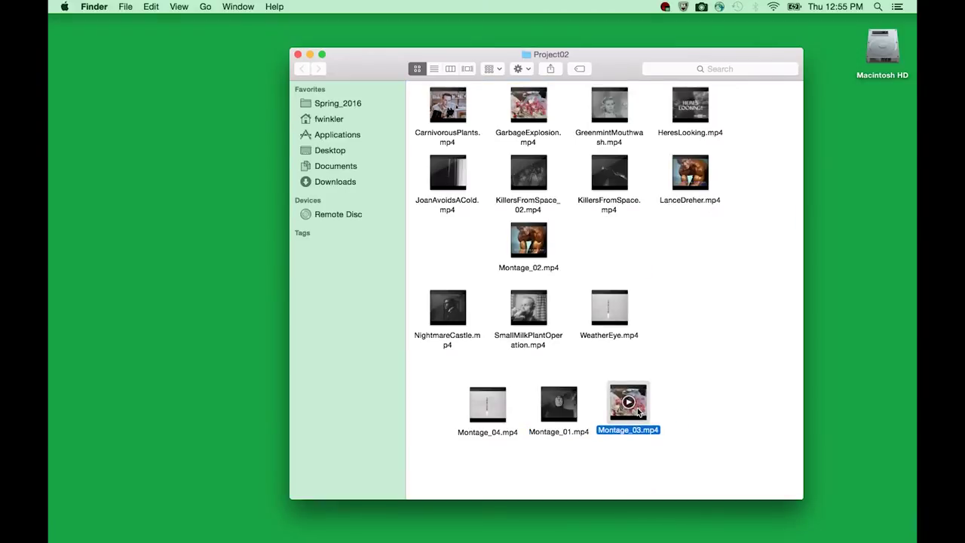
{"action": "left_click_drag", "start_coordinate": [529, 240], "coordinate": [719, 413]}
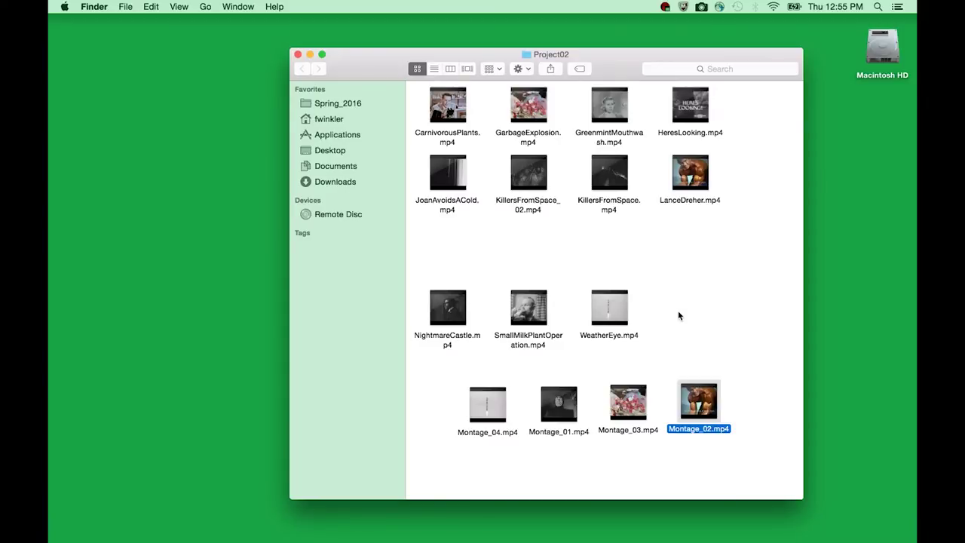
Move the NightmareCastle, SmallMilkPlantOperation and WeatherEye clips up into the empty third row, and select all clips above the montage files.
{"action": "left_click_drag", "start_coordinate": [437, 274], "coordinate": [619, 251]}
{"action": "left_click", "coordinate": [683, 269]}
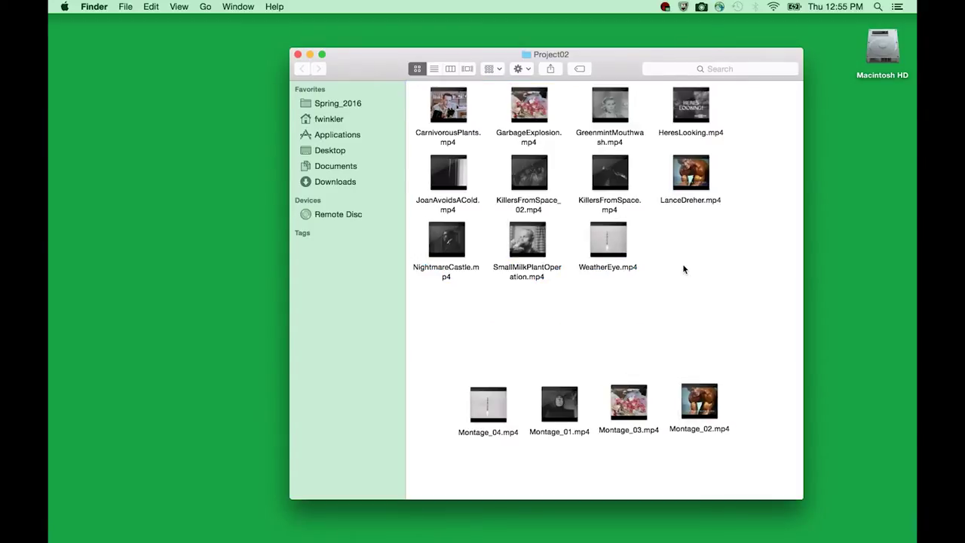
{"action": "left_click_drag", "start_coordinate": [744, 111], "coordinate": [441, 249]}
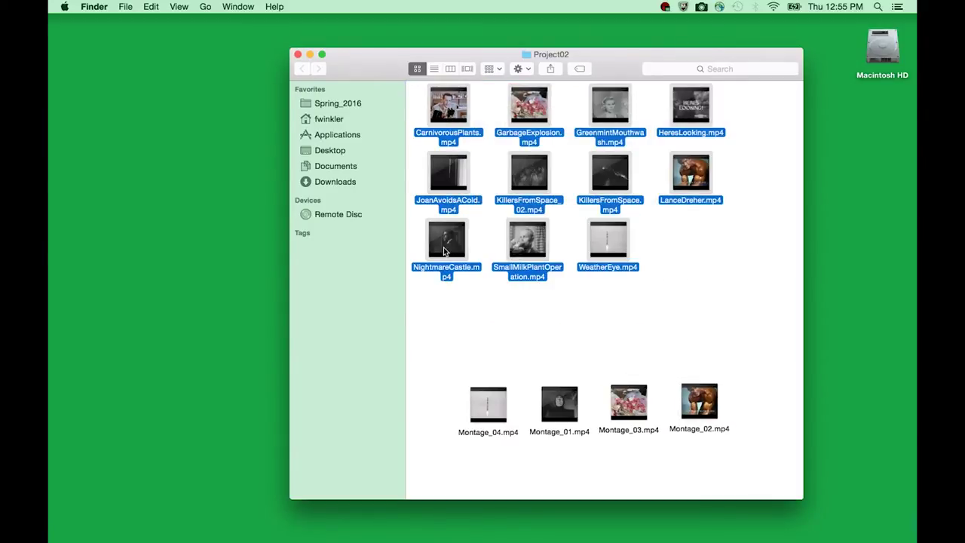
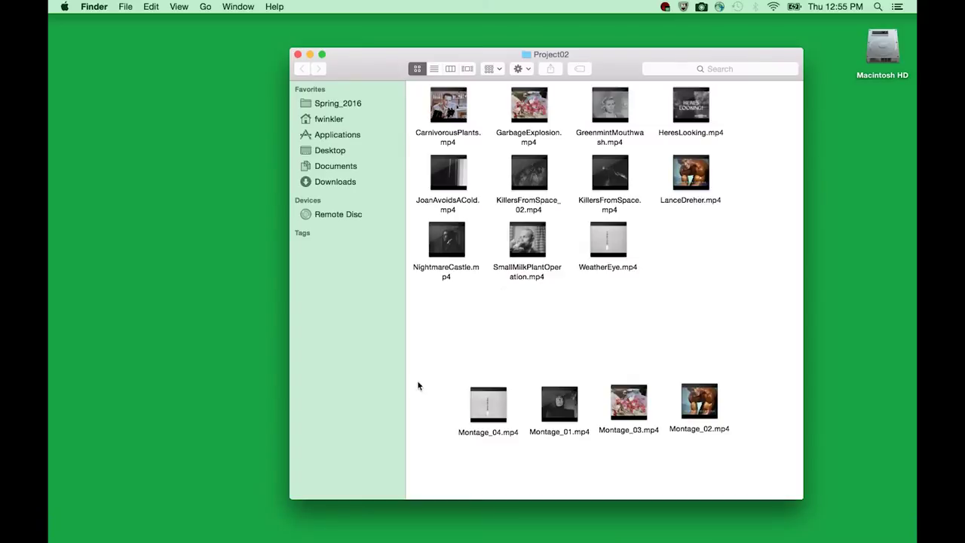
Switch to Premiere Pro and start a new project named Editing_and_Montage.
{"action": "mouse_move", "coordinate": [348, 531]}
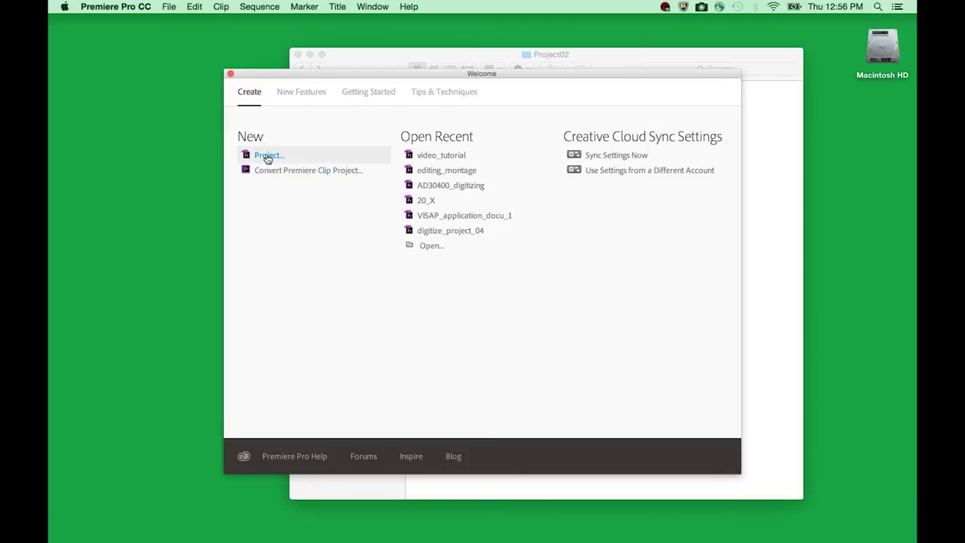
{"action": "left_click", "coordinate": [267, 156]}
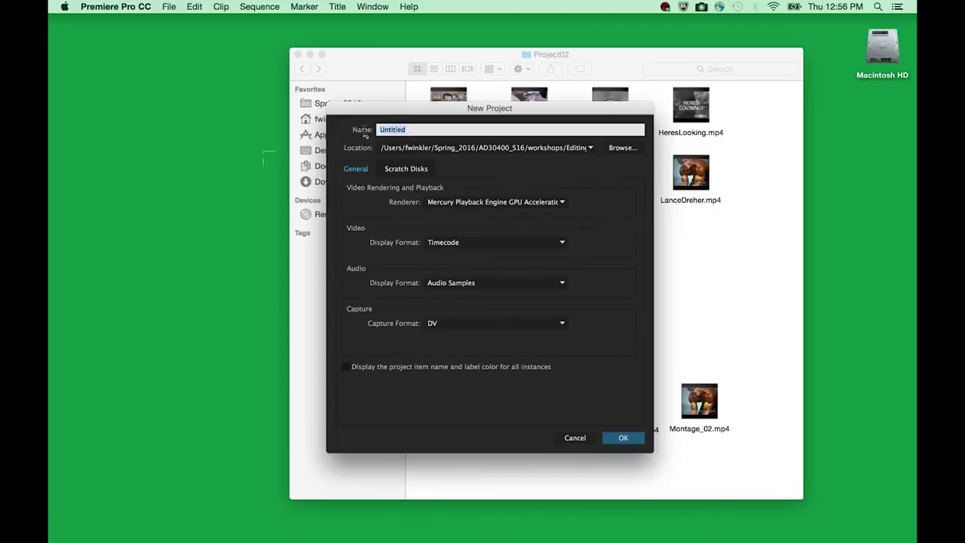
{"action": "type", "text": "Editing_and_Montage"}
Set the project's location to the Project02 folder on the Desktop and create the project.
{"action": "left_click", "coordinate": [623, 148]}
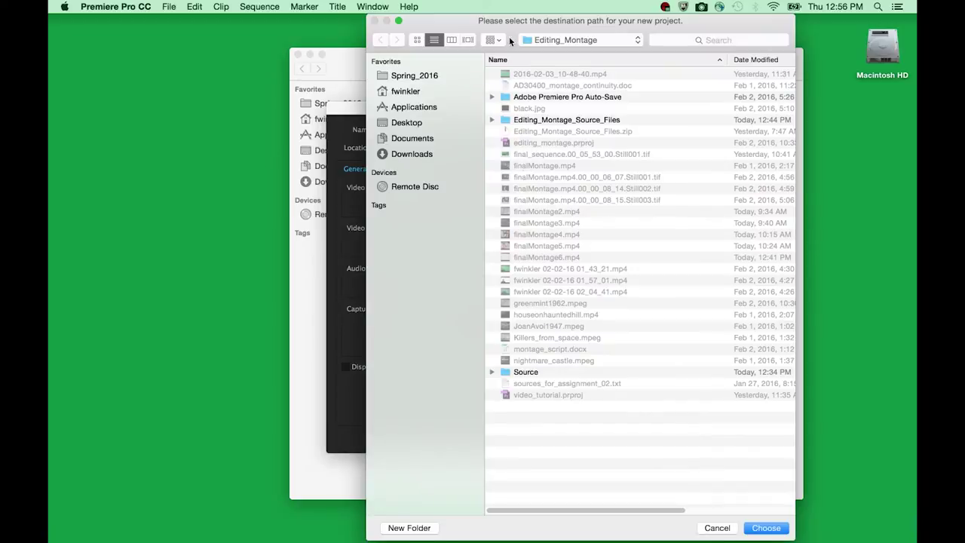
{"action": "left_click_drag", "start_coordinate": [498, 21], "coordinate": [449, 21]}
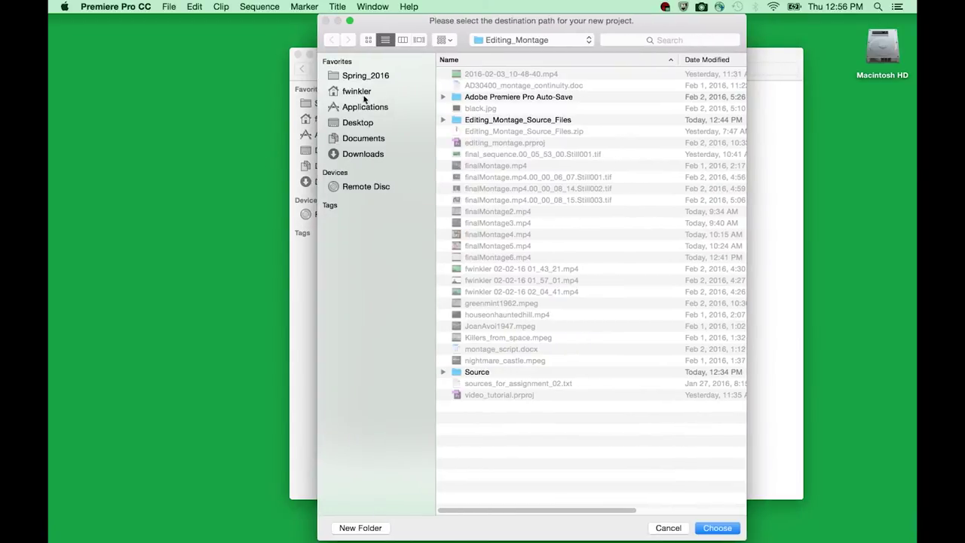
{"action": "left_click", "coordinate": [354, 122]}
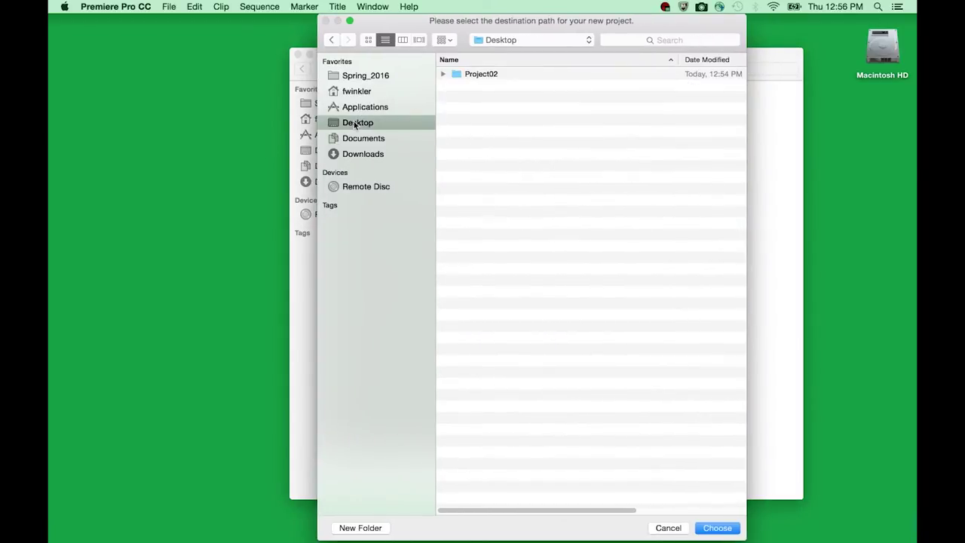
{"action": "double_click", "coordinate": [474, 73]}
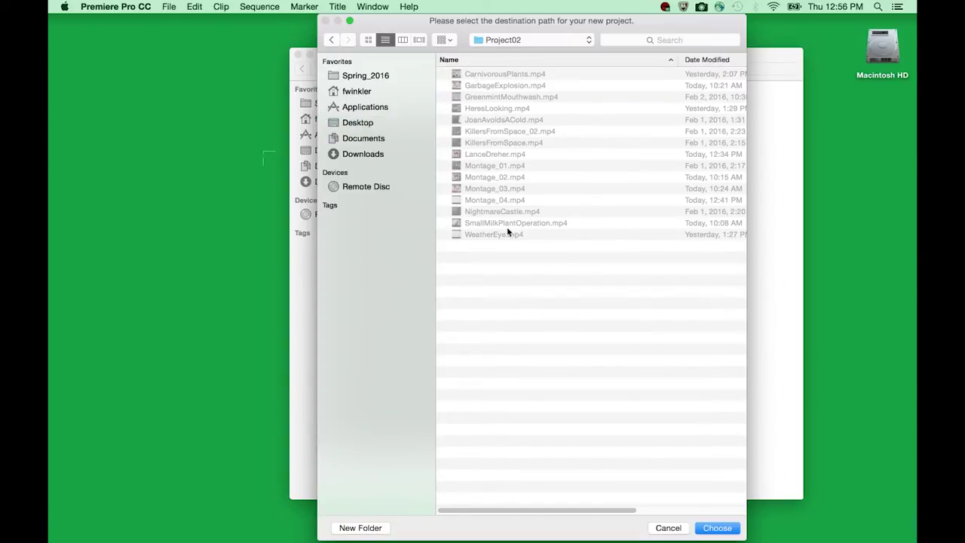
{"action": "left_click", "coordinate": [715, 528]}
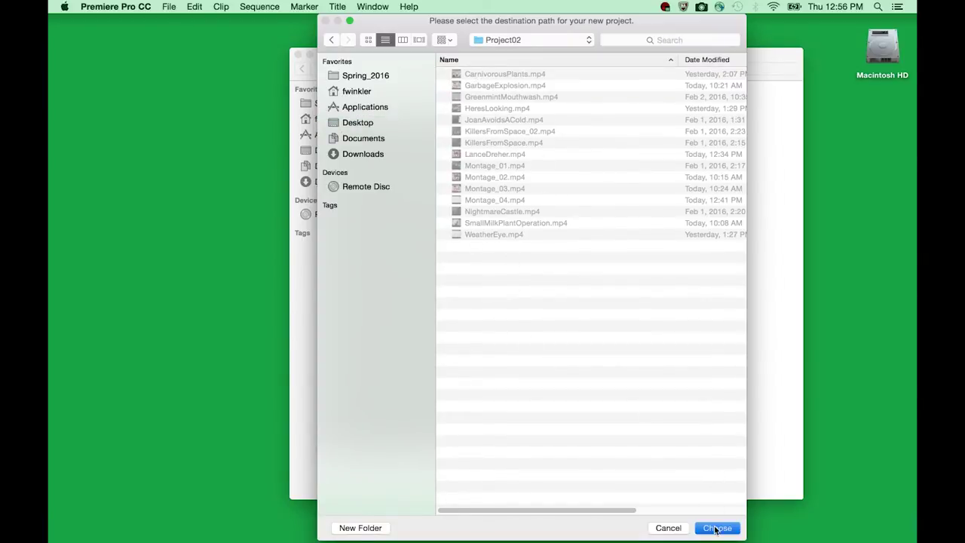
{"action": "left_click", "coordinate": [623, 438]}
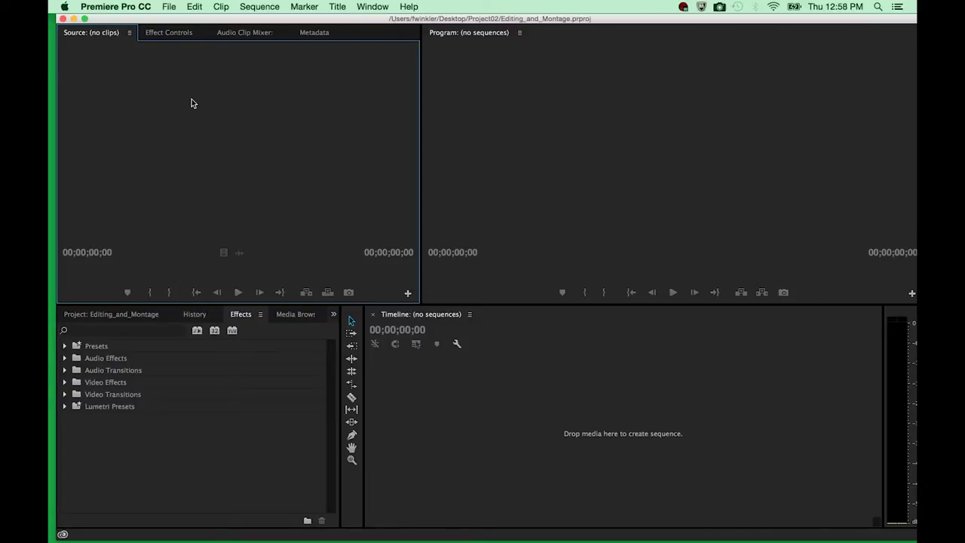
Fit the workspace to the screen and import all .mp4 clips from the Project02 folder, leaving out Editing_and_Montage.prproj.
{"action": "left_click", "coordinate": [84, 19]}
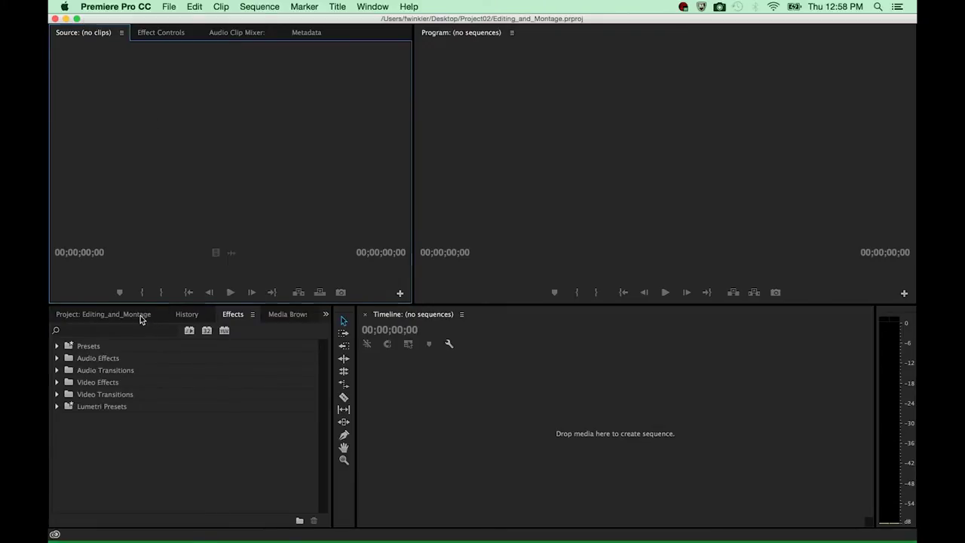
{"action": "left_click", "coordinate": [141, 315]}
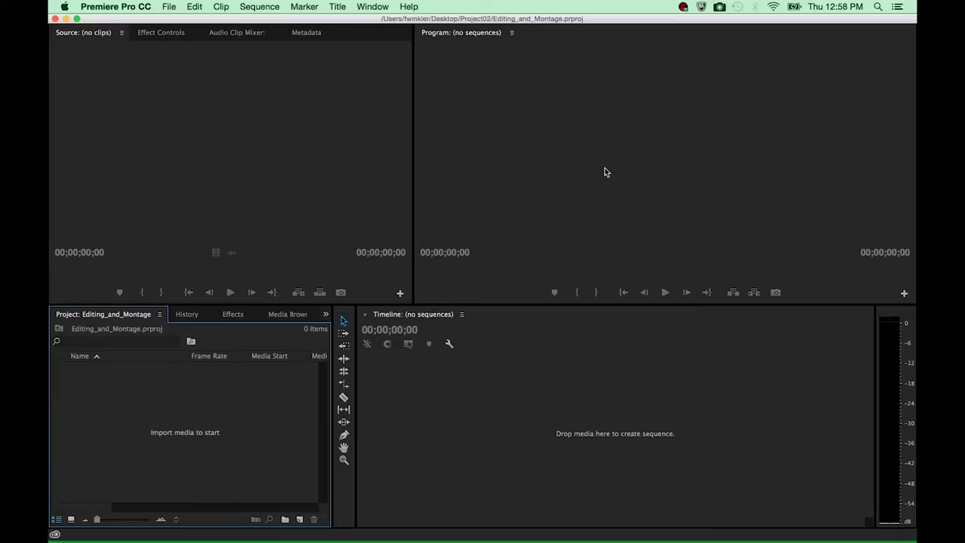
{"action": "left_click", "coordinate": [171, 7]}
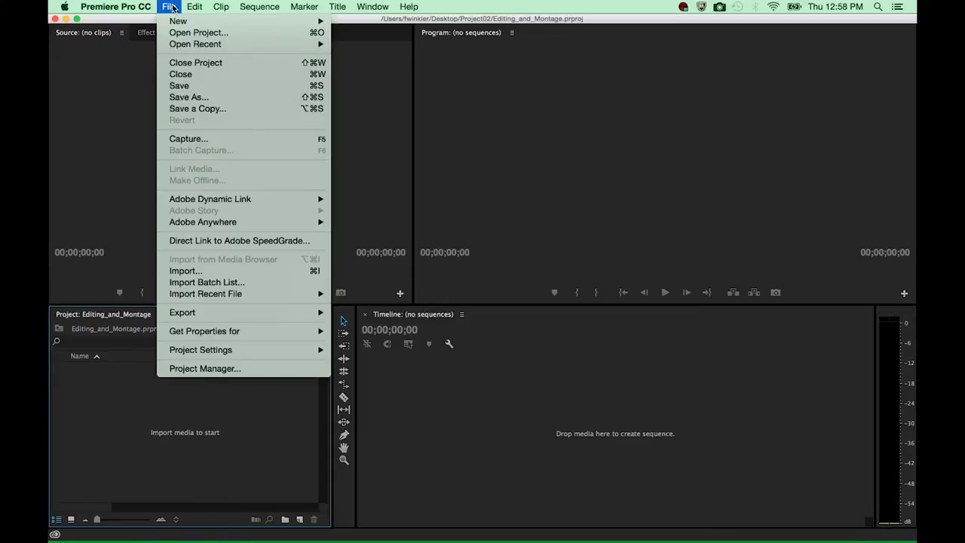
{"action": "left_click", "coordinate": [186, 272]}
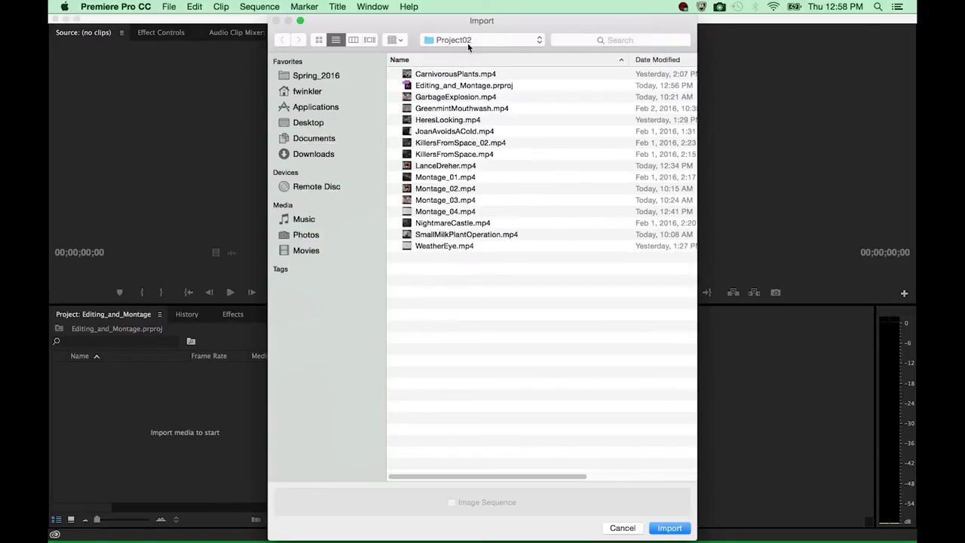
{"action": "left_click", "coordinate": [463, 41]}
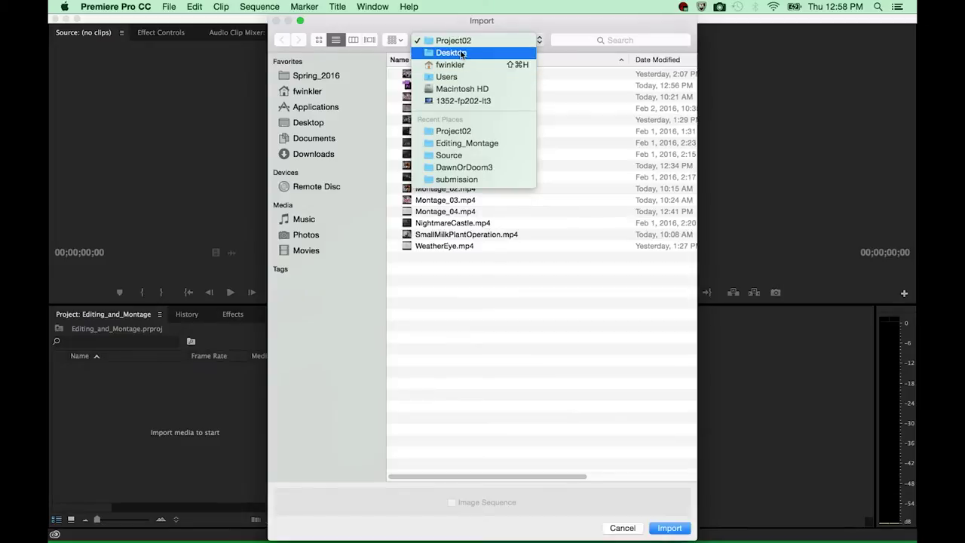
{"action": "left_click", "coordinate": [460, 41]}
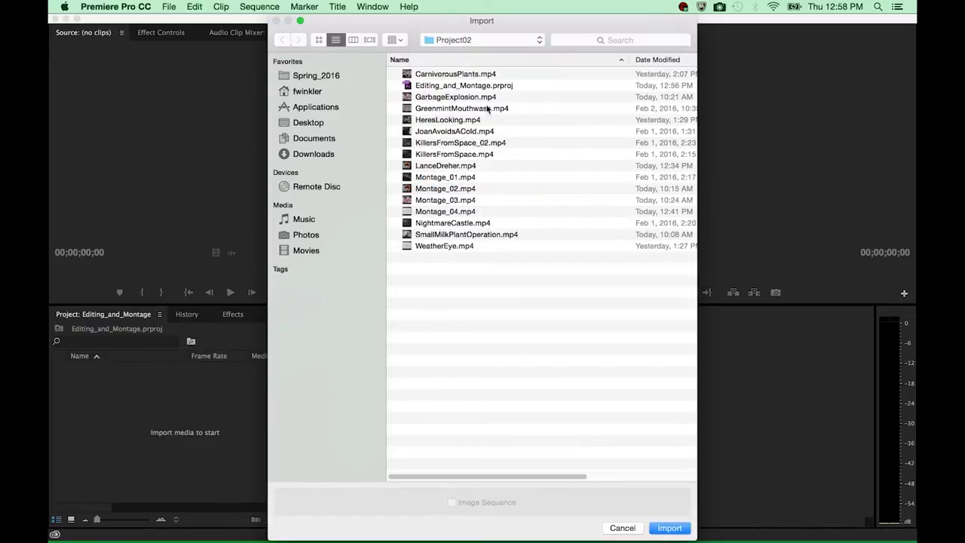
{"action": "left_click", "coordinate": [453, 76]}
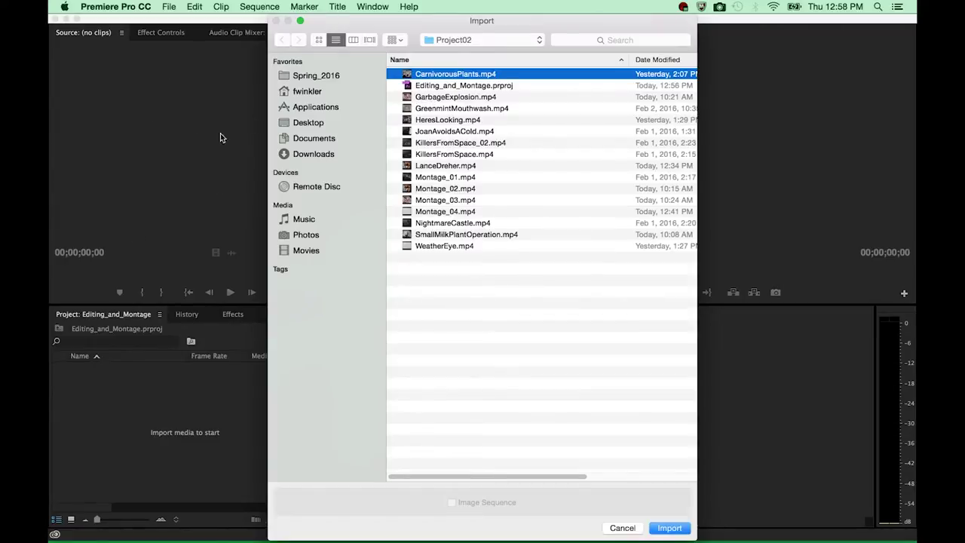
{"action": "left_click", "coordinate": [457, 98], "text": "super"}
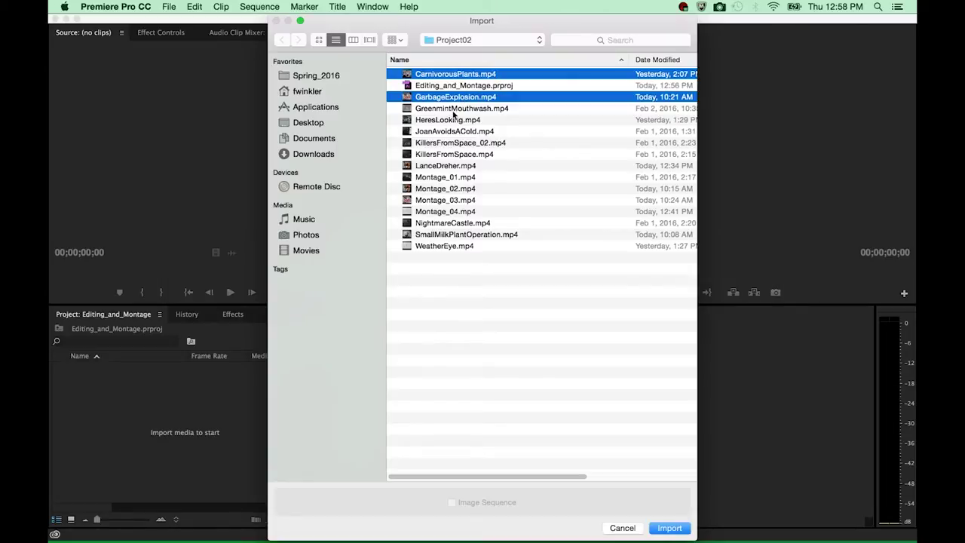
{"action": "left_click", "coordinate": [451, 120], "text": "super"}
{"action": "left_click", "coordinate": [443, 109], "text": "super"}
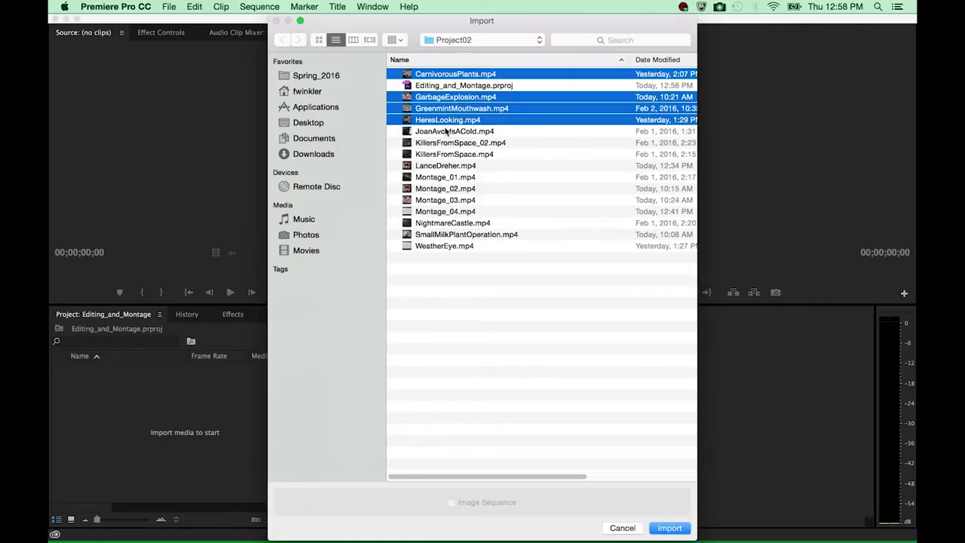
{"action": "left_click", "coordinate": [446, 132], "text": "super"}
{"action": "left_click", "coordinate": [446, 143], "text": "super"}
{"action": "left_click", "coordinate": [444, 154], "text": "super"}
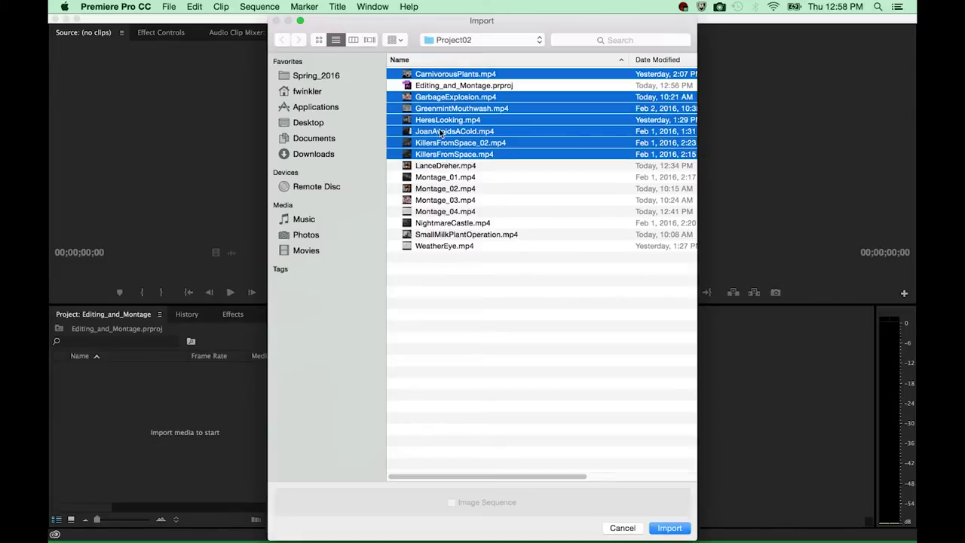
{"action": "left_click", "coordinate": [437, 133], "text": "super"}
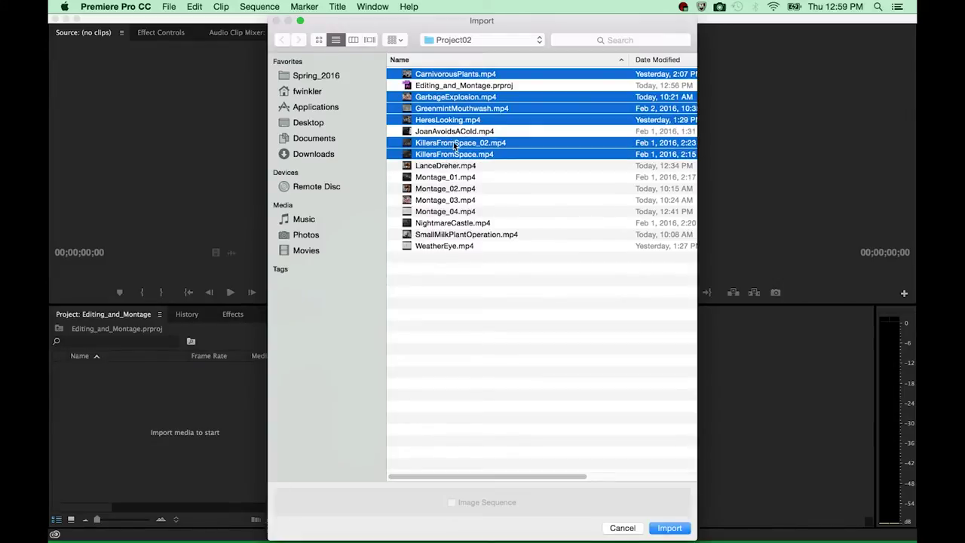
{"action": "left_click", "coordinate": [449, 133], "text": "super"}
{"action": "left_click", "coordinate": [447, 168], "text": "super"}
{"action": "left_click", "coordinate": [448, 179], "text": "super"}
{"action": "left_click", "coordinate": [446, 189], "text": "super"}
{"action": "left_click", "coordinate": [445, 200], "text": "super"}
{"action": "left_click", "coordinate": [442, 214], "text": "super"}
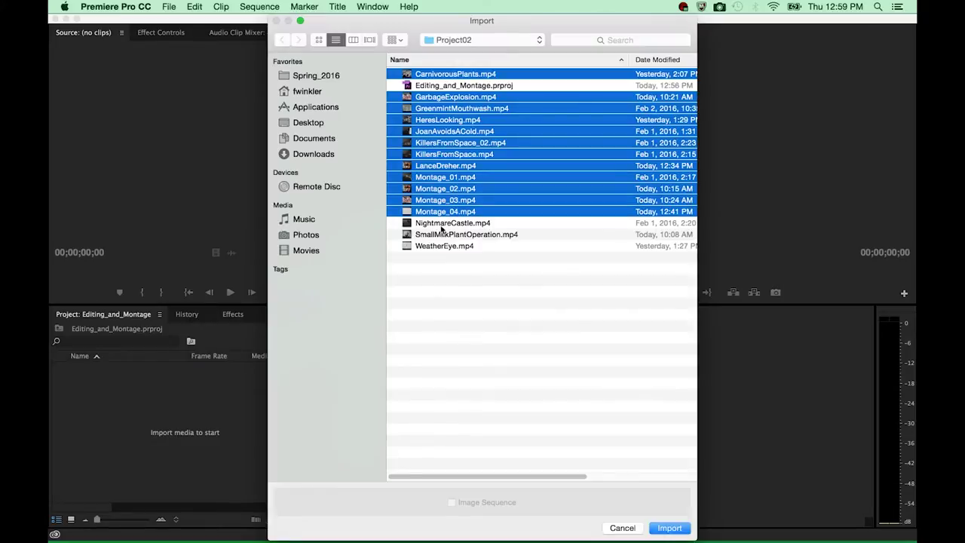
{"action": "left_click", "coordinate": [443, 224], "text": "super"}
{"action": "left_click", "coordinate": [443, 236], "text": "super"}
{"action": "left_click", "coordinate": [442, 247], "text": "super"}
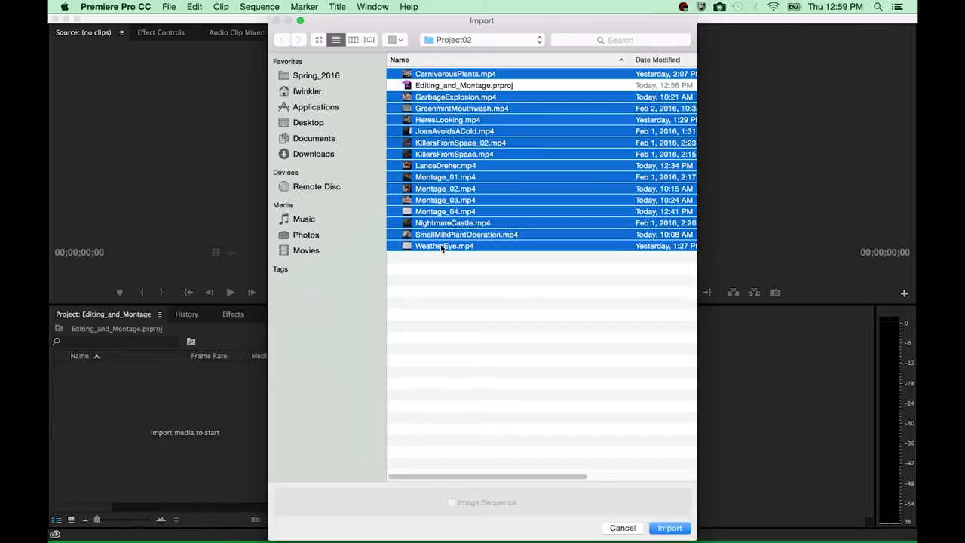
{"action": "left_click", "coordinate": [667, 528]}
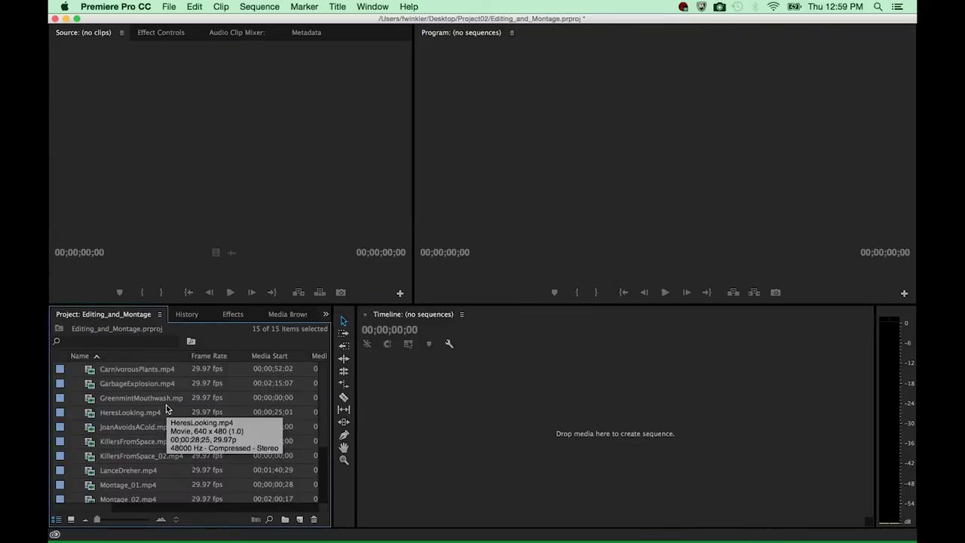
Compare the imported clips in list and icon view, keep icon view, and look through the clip thumbnails.
{"action": "left_click", "coordinate": [71, 520]}
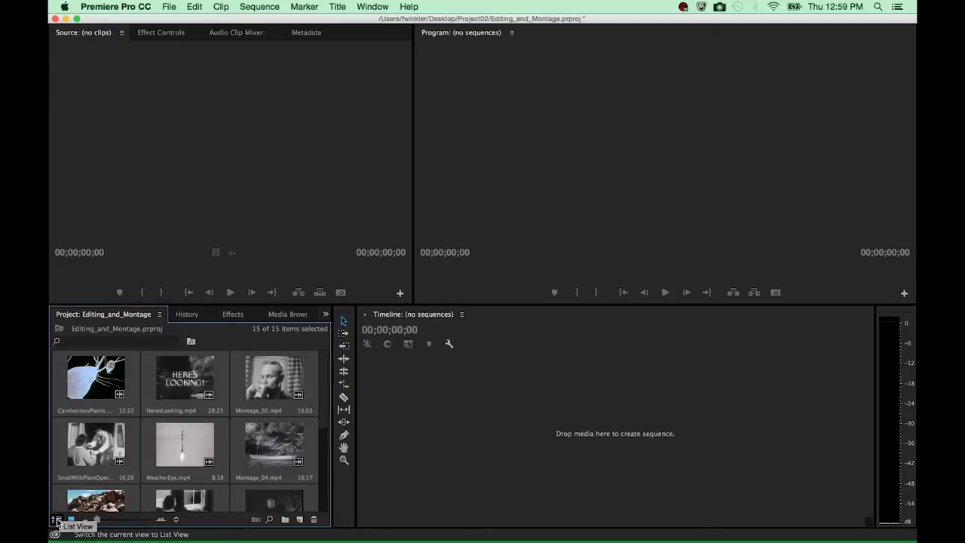
{"action": "left_click", "coordinate": [56, 520]}
{"action": "scroll", "coordinate": [324, 399], "scroll_direction": "down", "scroll_amount": 4}
{"action": "scroll", "coordinate": [321, 406], "scroll_direction": "up", "scroll_amount": 3}
{"action": "scroll", "coordinate": [321, 407], "scroll_direction": "up", "scroll_amount": 2}
{"action": "left_click", "coordinate": [71, 520]}
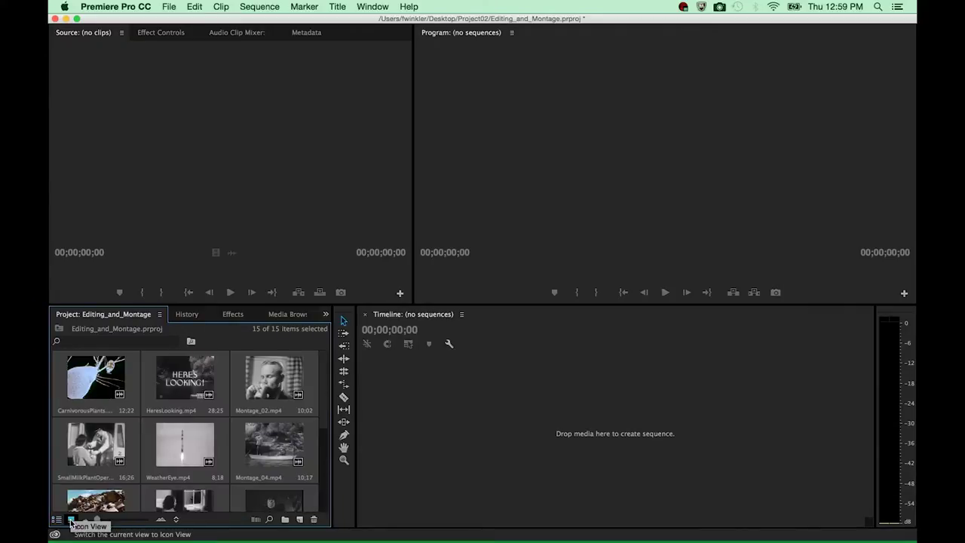
{"action": "scroll", "coordinate": [324, 407], "scroll_direction": "down", "scroll_amount": 3}
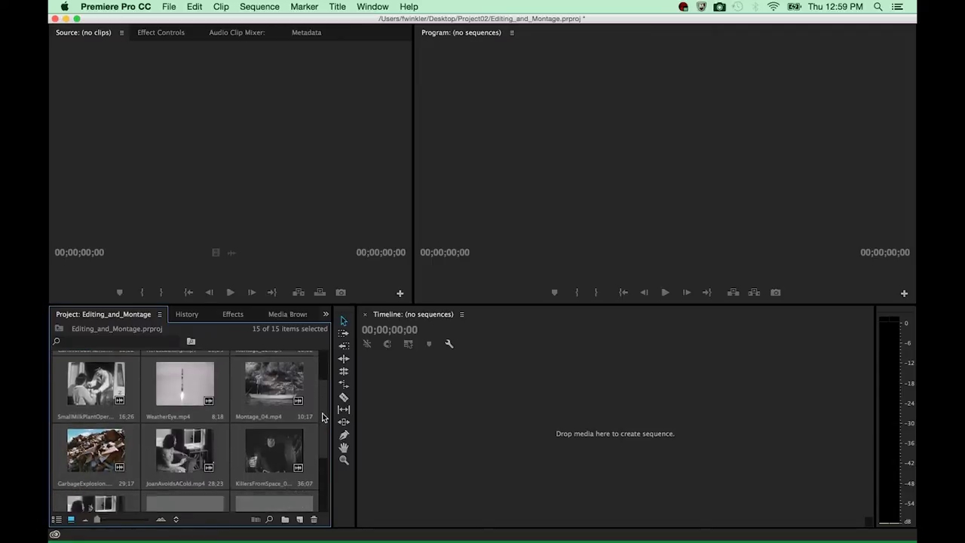
{"action": "scroll", "coordinate": [323, 448], "scroll_direction": "down", "scroll_amount": 1}
{"action": "scroll", "coordinate": [324, 407], "scroll_direction": "up", "scroll_amount": 3}
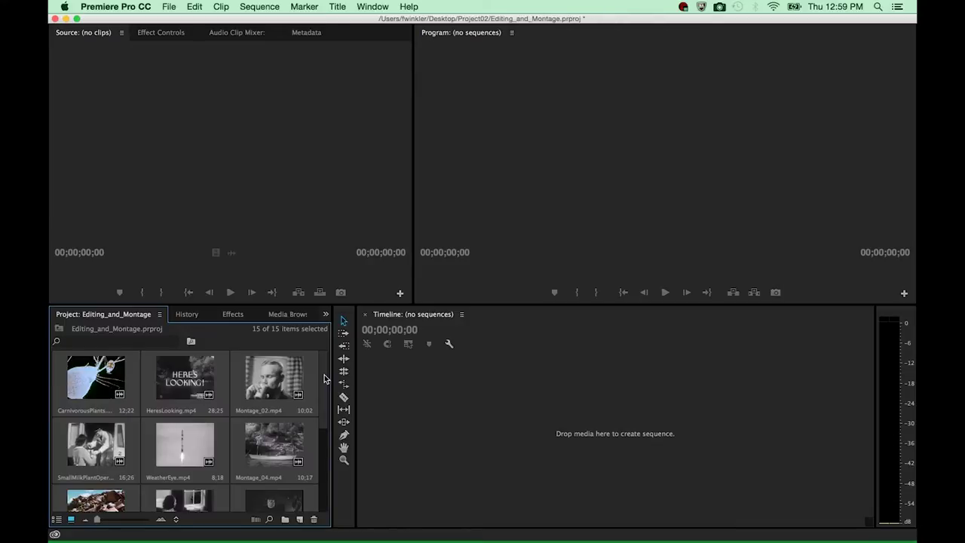
{"action": "scroll", "coordinate": [324, 388], "scroll_direction": "down", "scroll_amount": 1}
{"action": "scroll", "coordinate": [324, 397], "scroll_direction": "down", "scroll_amount": 4}
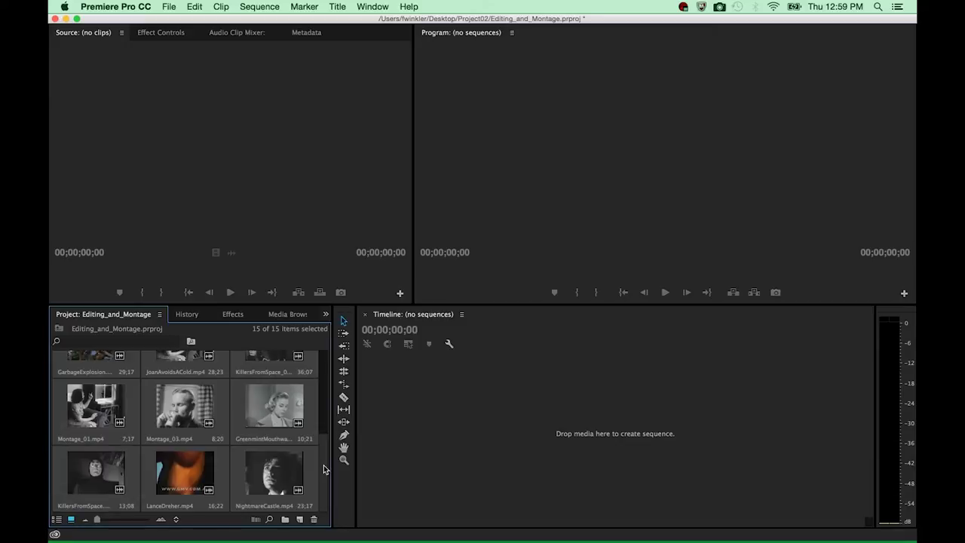
Open Montage_01.mp4 for preview, play it from the beginning, and move the playhead back slightly from the end.
{"action": "double_click", "coordinate": [95, 407]}
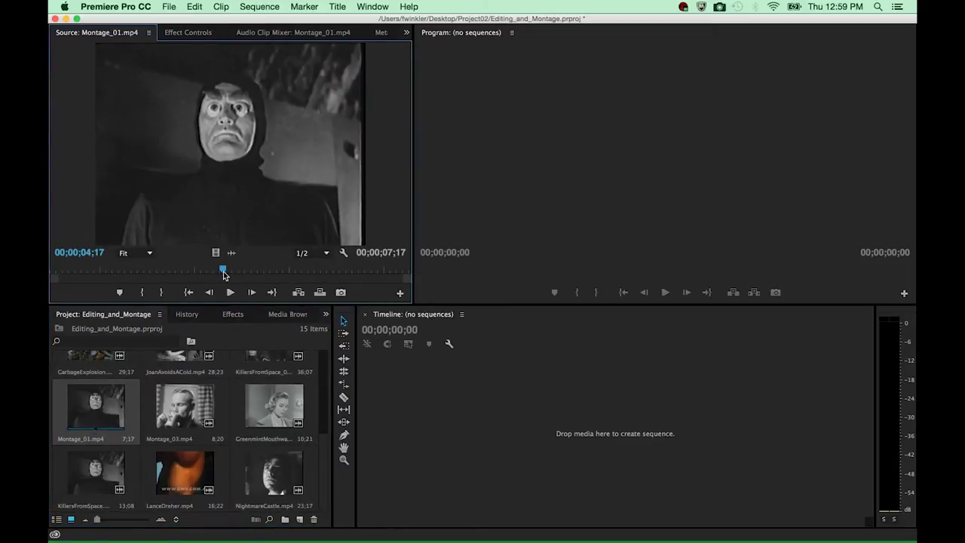
{"action": "left_click_drag", "start_coordinate": [222, 269], "coordinate": [57, 270]}
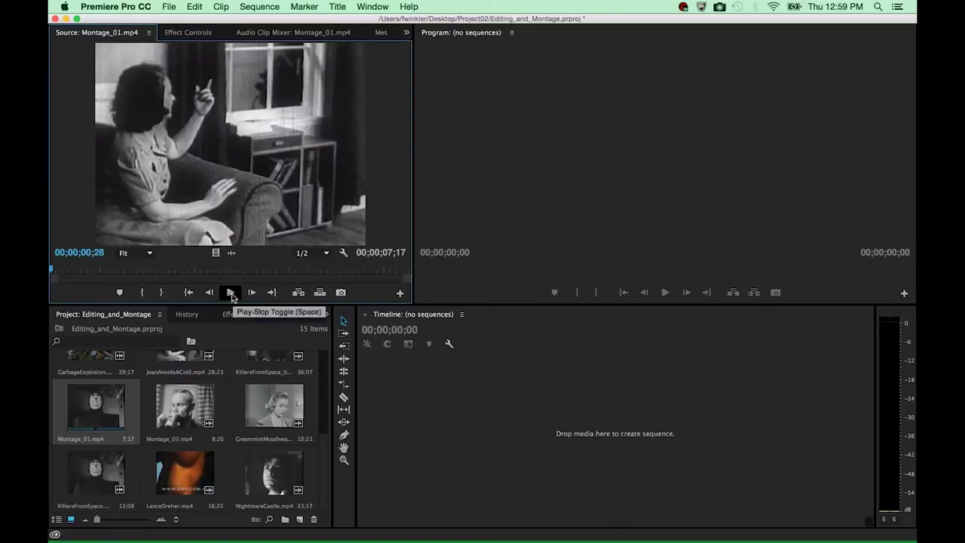
{"action": "left_click", "coordinate": [230, 292]}
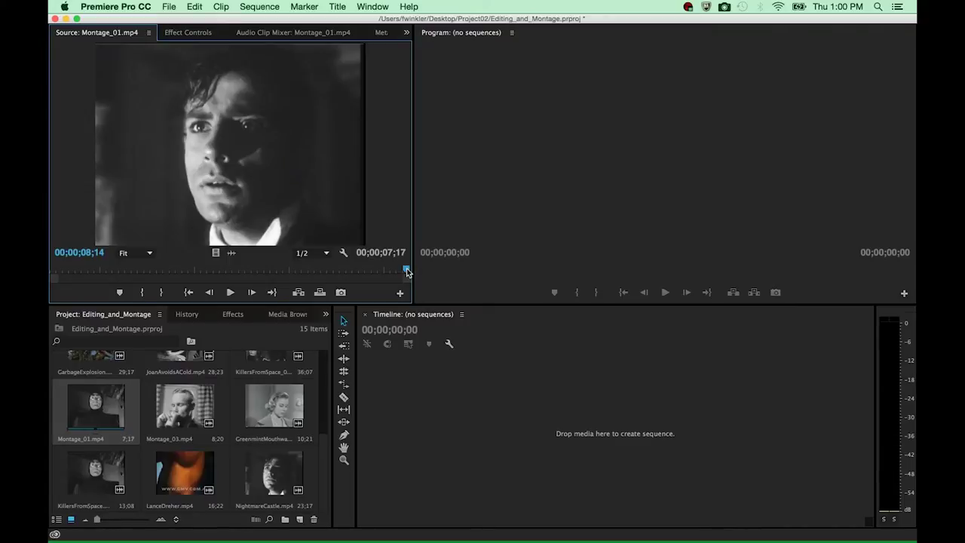
{"action": "left_click_drag", "start_coordinate": [406, 272], "coordinate": [375, 271]}
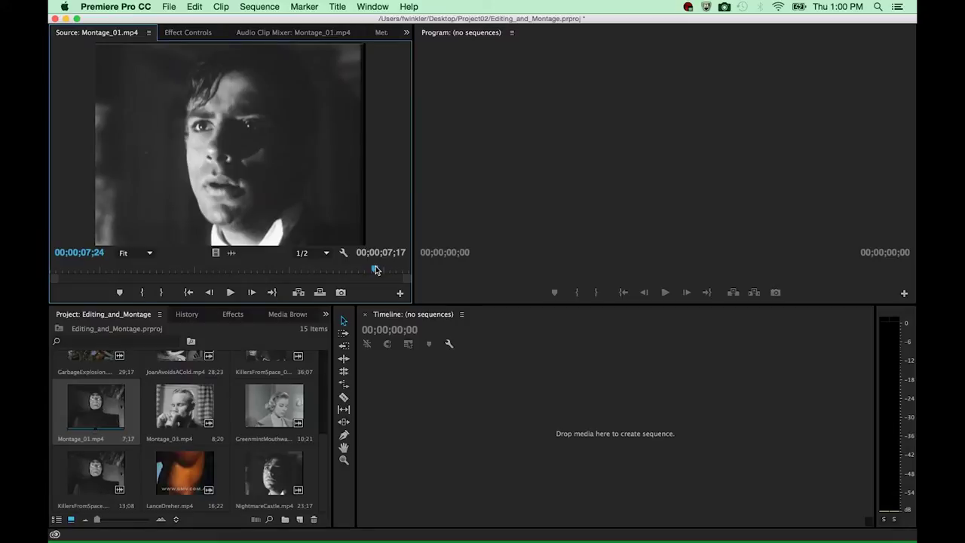
Find JoanAvoidsACold.mp4 among the project clips, open it for preview and play it from the beginning.
{"action": "scroll", "coordinate": [327, 452], "scroll_direction": "down", "scroll_amount": 5}
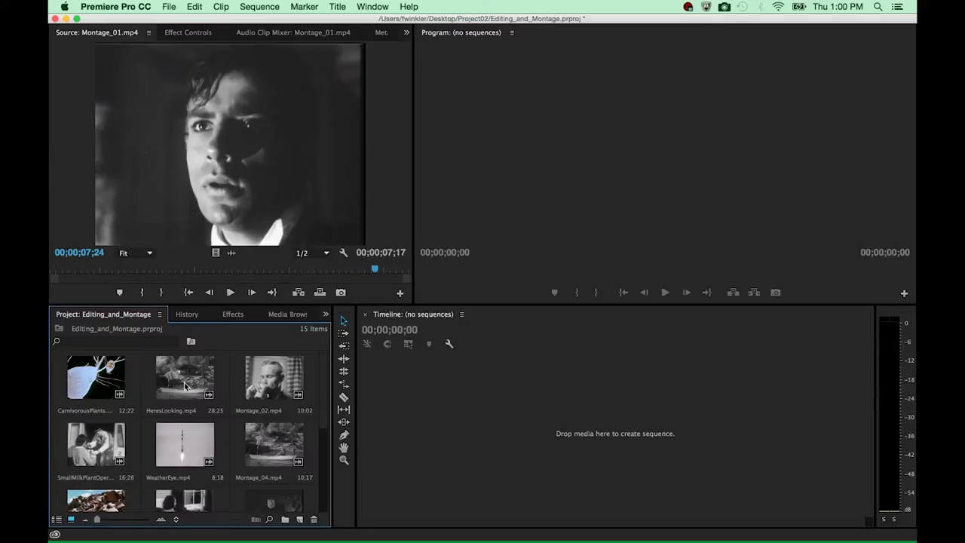
{"action": "scroll", "coordinate": [324, 388], "scroll_direction": "down", "scroll_amount": 3}
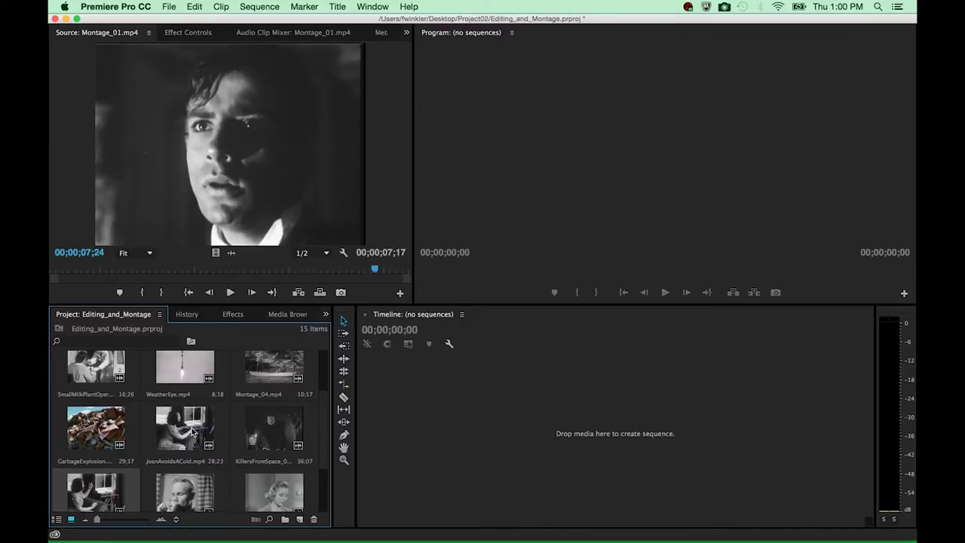
{"action": "double_click", "coordinate": [192, 431]}
{"action": "left_click_drag", "start_coordinate": [269, 269], "coordinate": [53, 274]}
{"action": "key", "text": "space"}
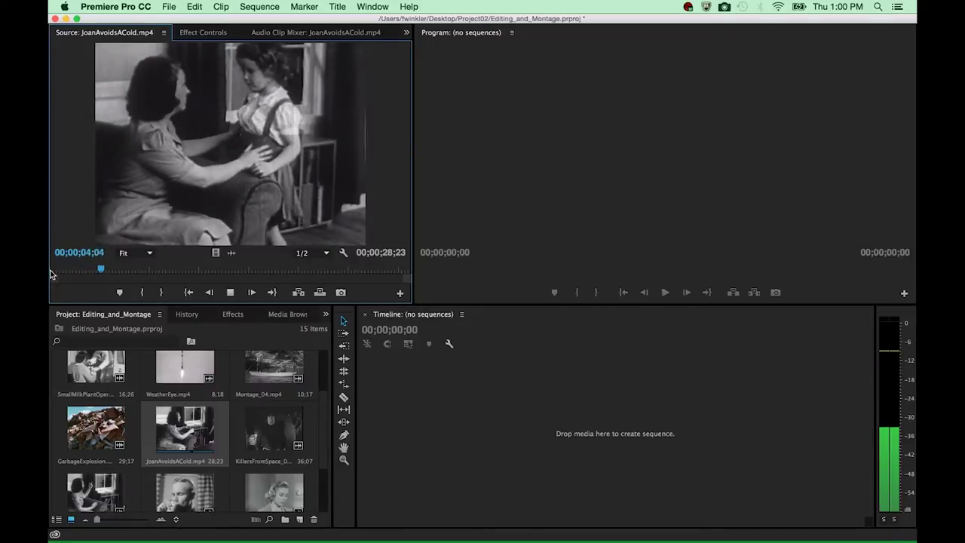
{"action": "key", "text": "space"}
{"action": "left_click_drag", "start_coordinate": [101, 270], "coordinate": [49, 268]}
{"action": "key", "text": "space"}
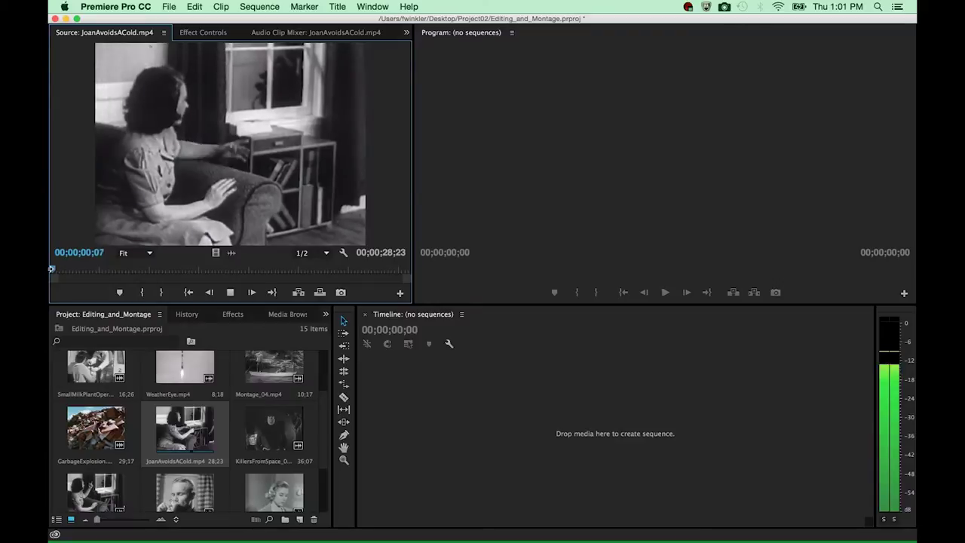
Mark an In point at 00;00;01;03 and an Out point at 00;00;04;00 on the JoanAvoidsACold.mp4 source clip.
{"action": "key", "text": "space"}
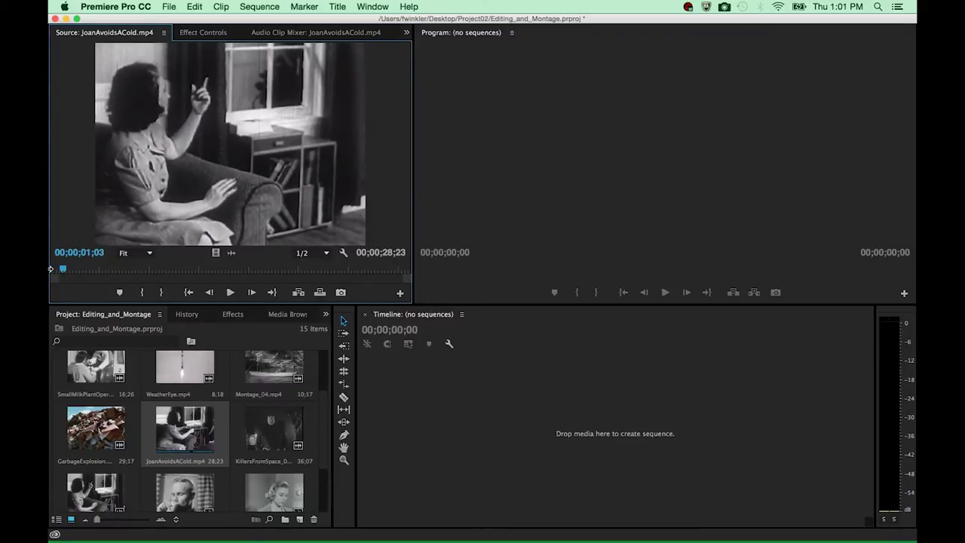
{"action": "key", "text": "i"}
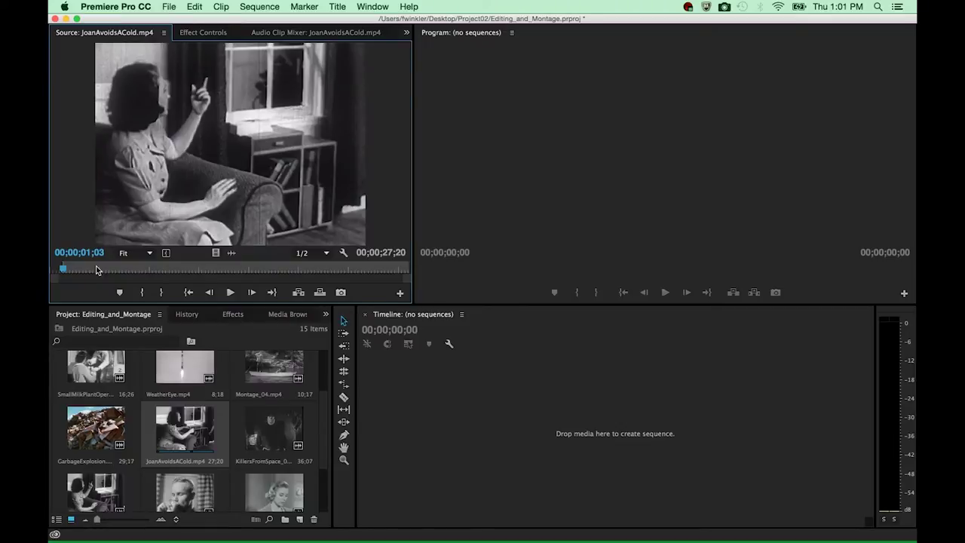
{"action": "key", "text": "space"}
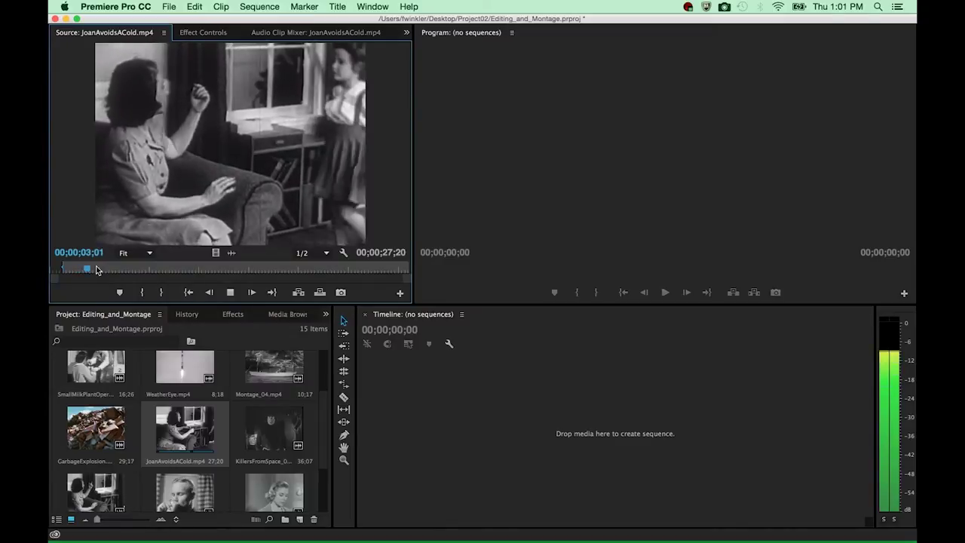
{"action": "key", "text": "space"}
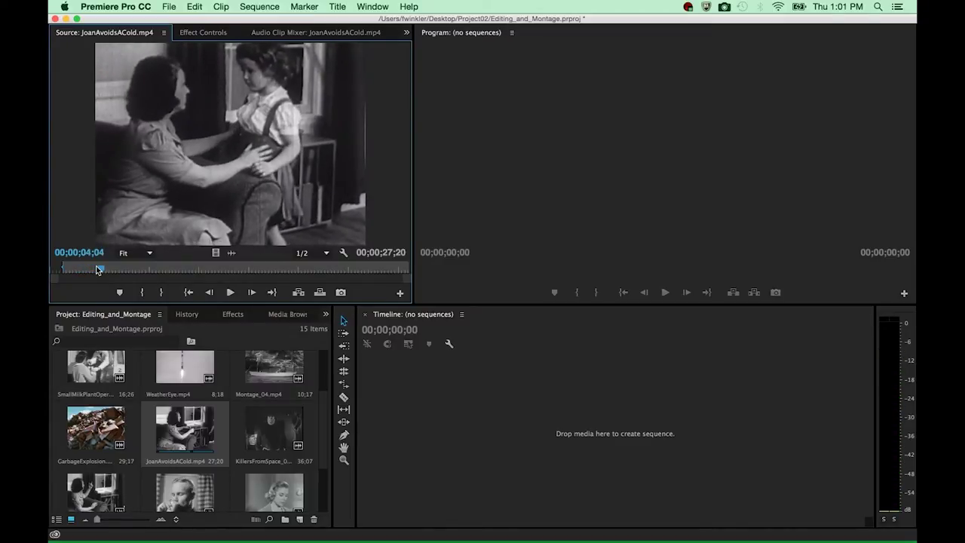
{"action": "key", "text": "j"}
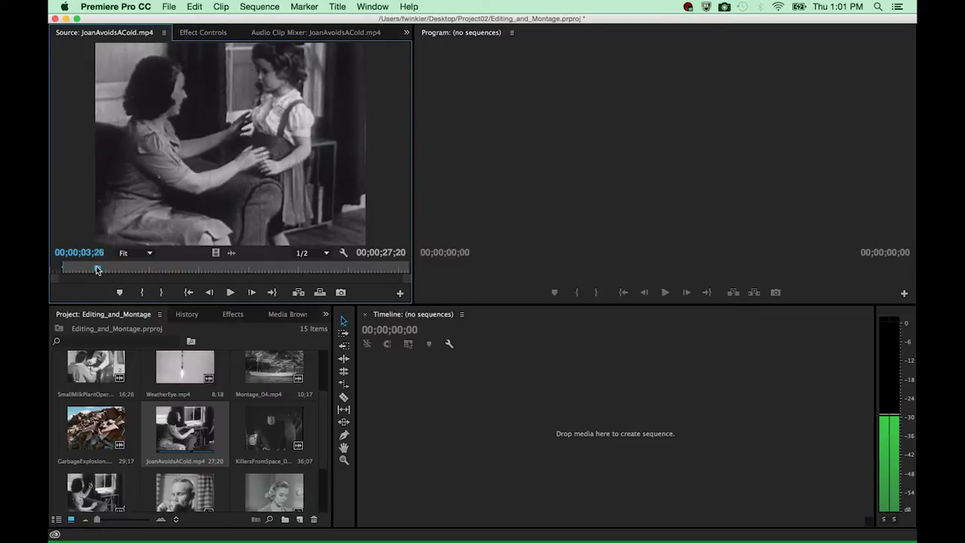
{"action": "key", "text": "Right"}
{"action": "key", "text": "Right"}
{"action": "key", "text": "Right"}
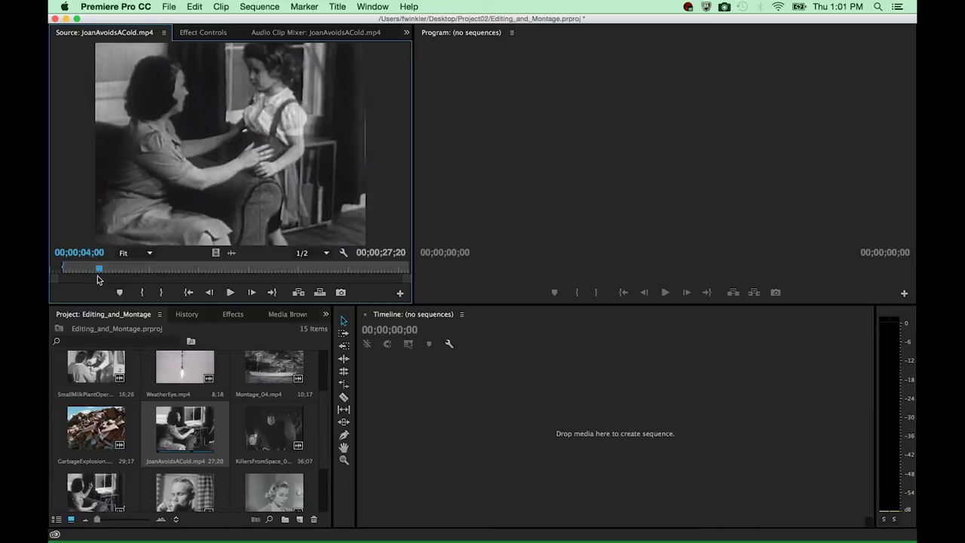
{"action": "left_click", "coordinate": [160, 292]}
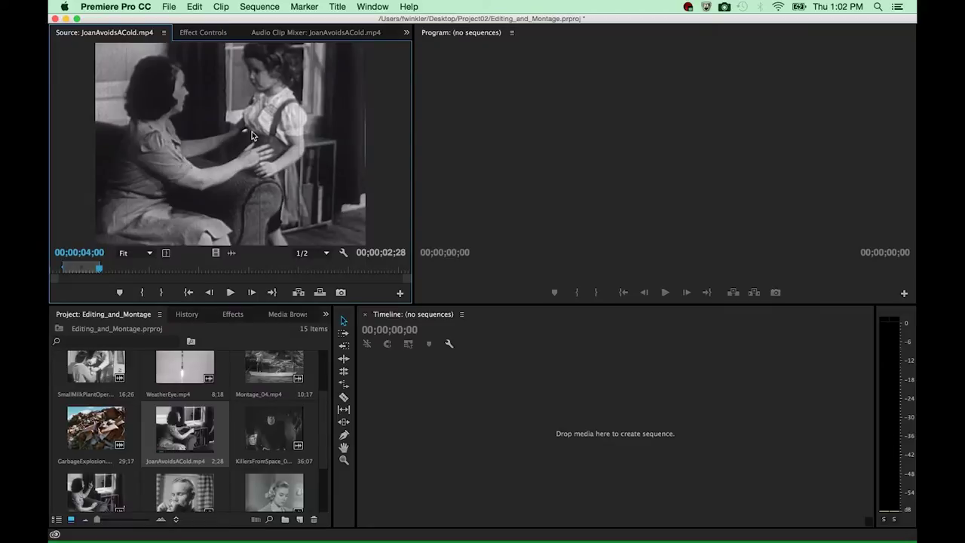
Create a new sequence using the Digital SLR 480p preset DSLR 640x480p60.
{"action": "left_click", "coordinate": [168, 7]}
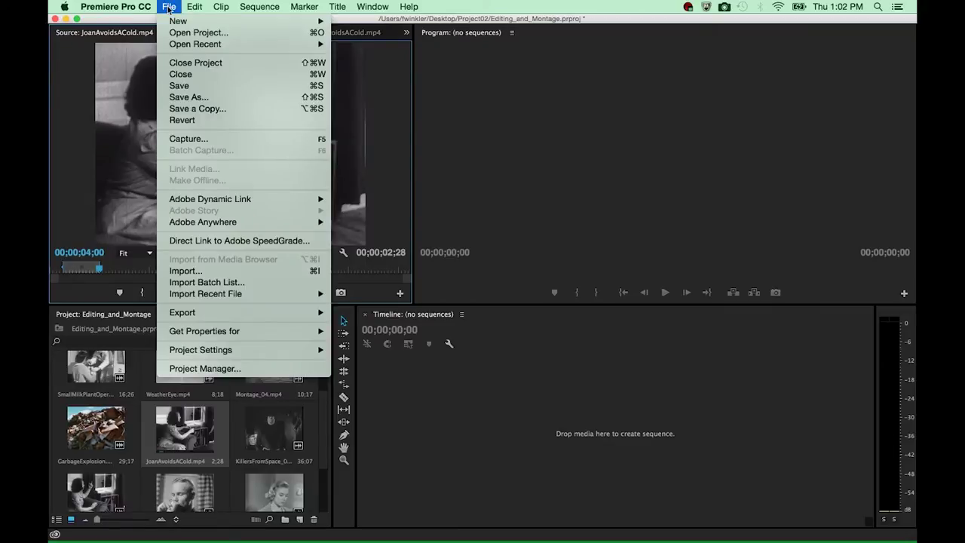
{"action": "mouse_move", "coordinate": [170, 21]}
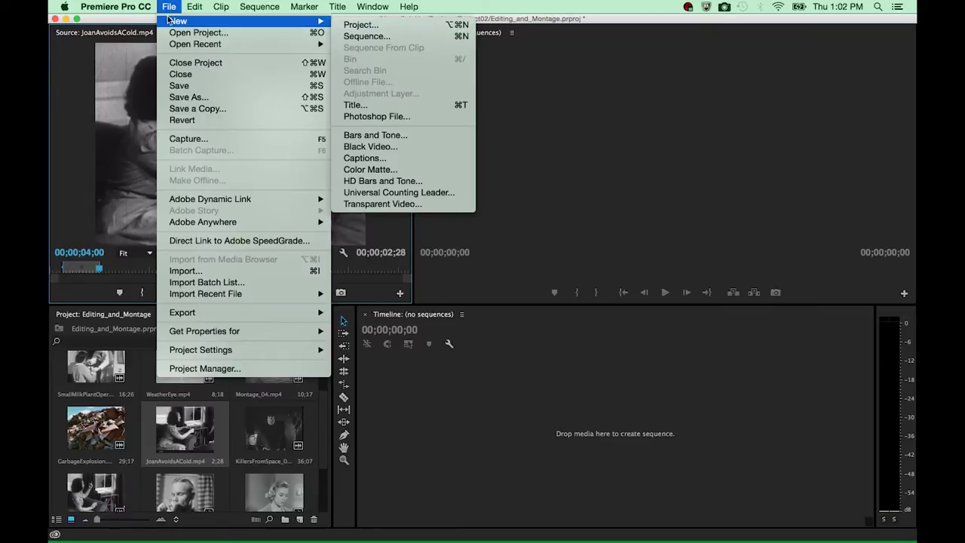
{"action": "left_click", "coordinate": [367, 37]}
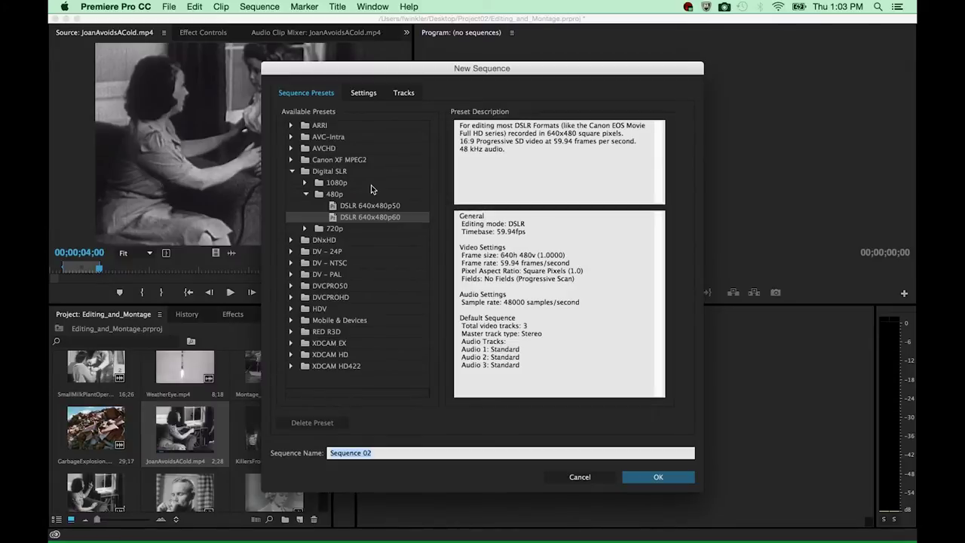
{"action": "left_click", "coordinate": [314, 174]}
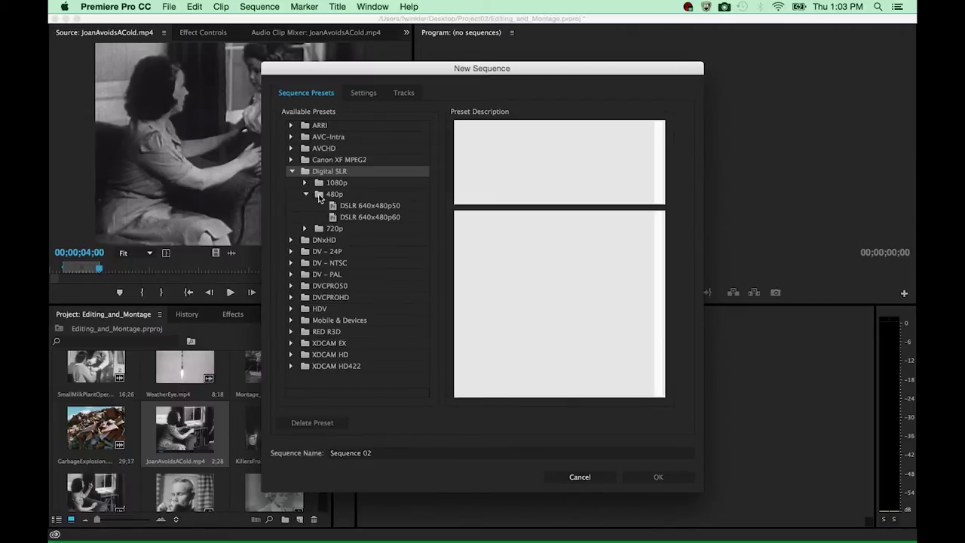
{"action": "left_click", "coordinate": [292, 173]}
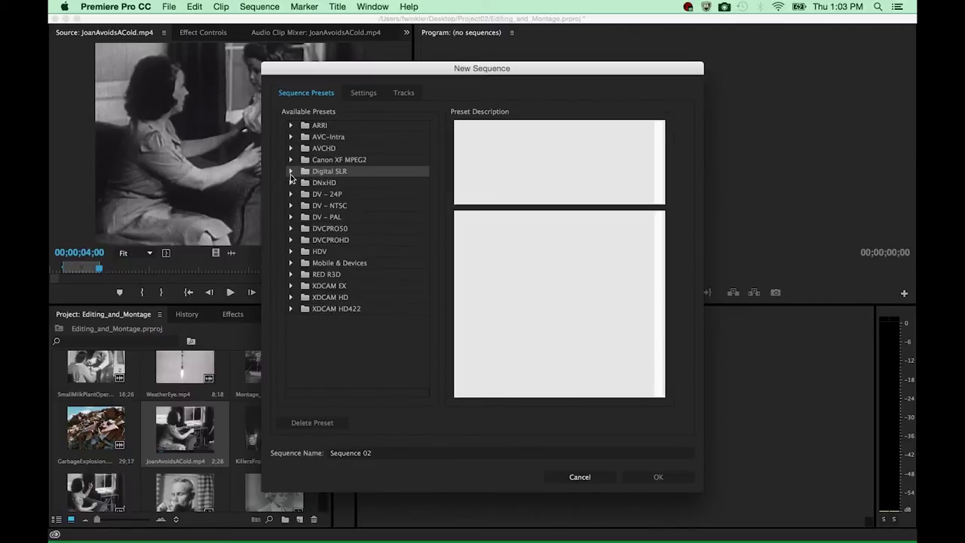
{"action": "left_click", "coordinate": [291, 173]}
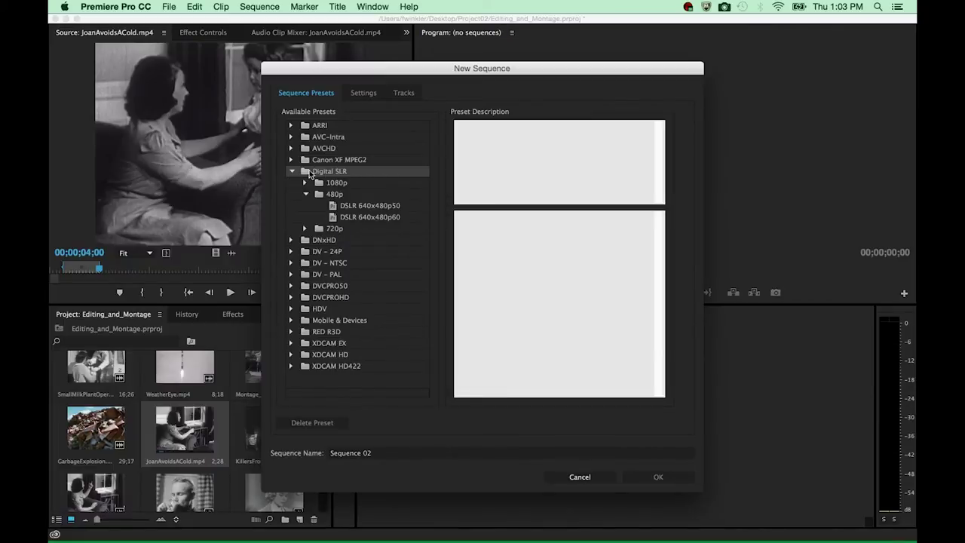
{"action": "left_click", "coordinate": [305, 195]}
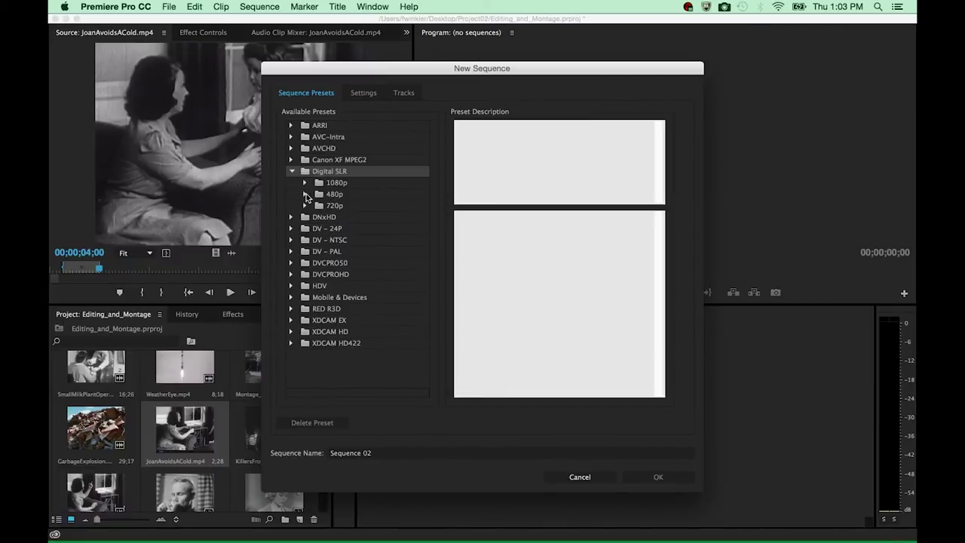
{"action": "left_click", "coordinate": [305, 195]}
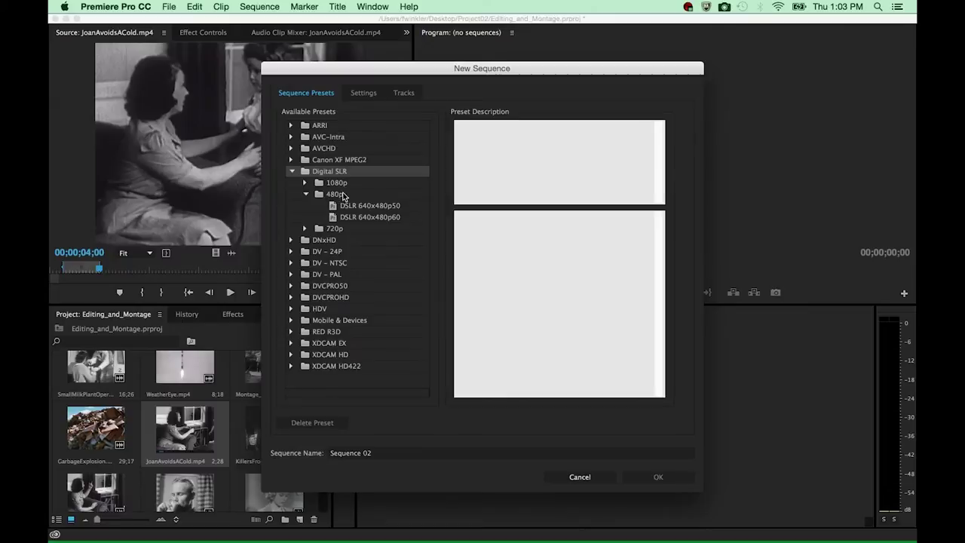
{"action": "left_click", "coordinate": [354, 219]}
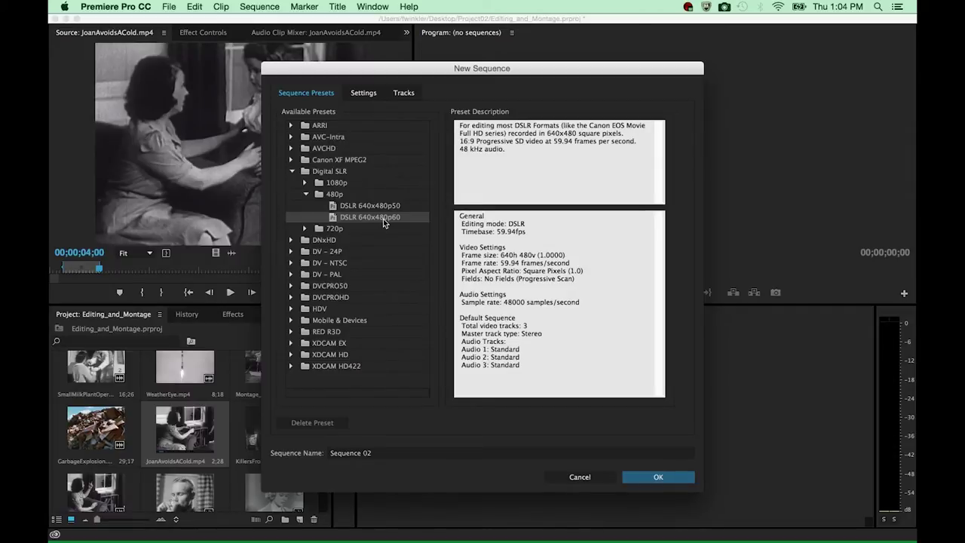
{"action": "left_click", "coordinate": [646, 478]}
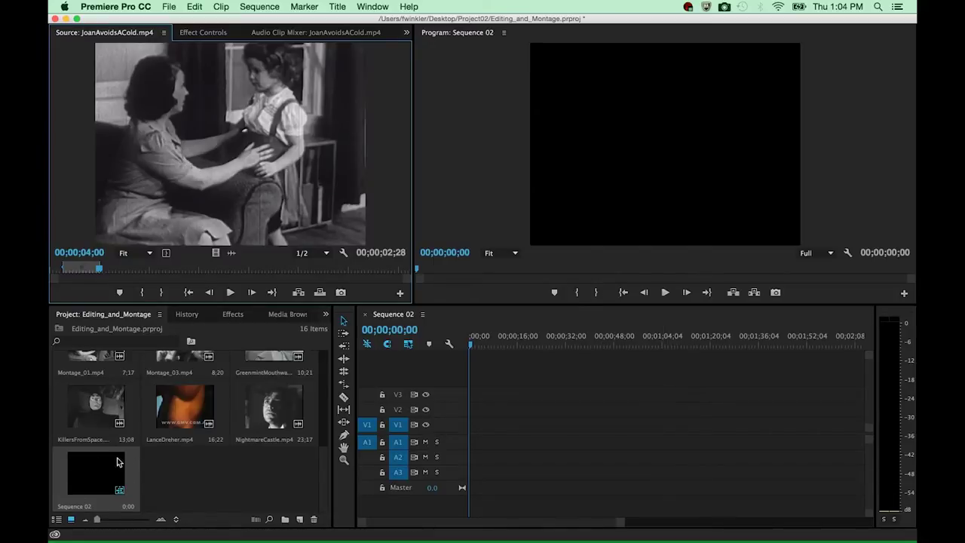
Rename the new sequence in the project as EditingSequence.
{"action": "left_click", "coordinate": [78, 506]}
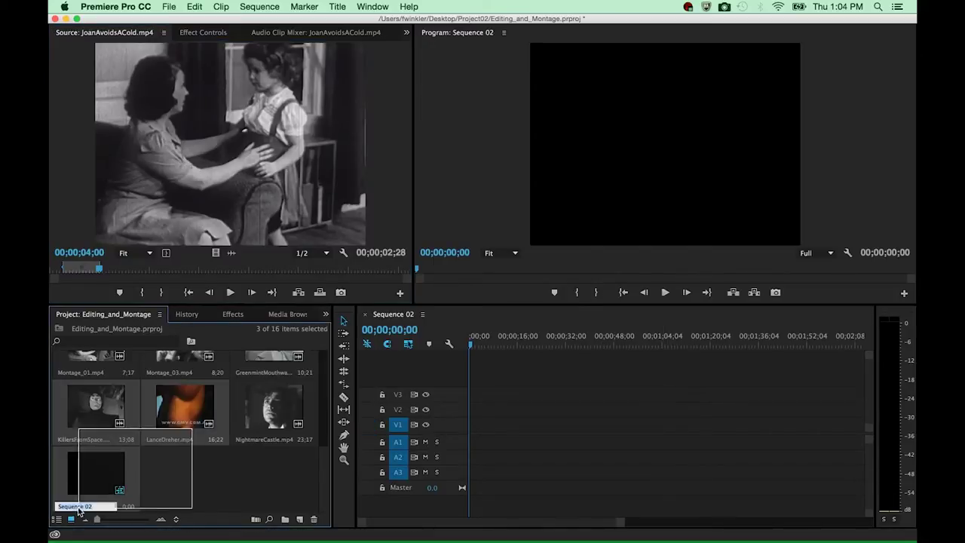
{"action": "type", "text": "EditingSequence"}
{"action": "left_click", "coordinate": [172, 500]}
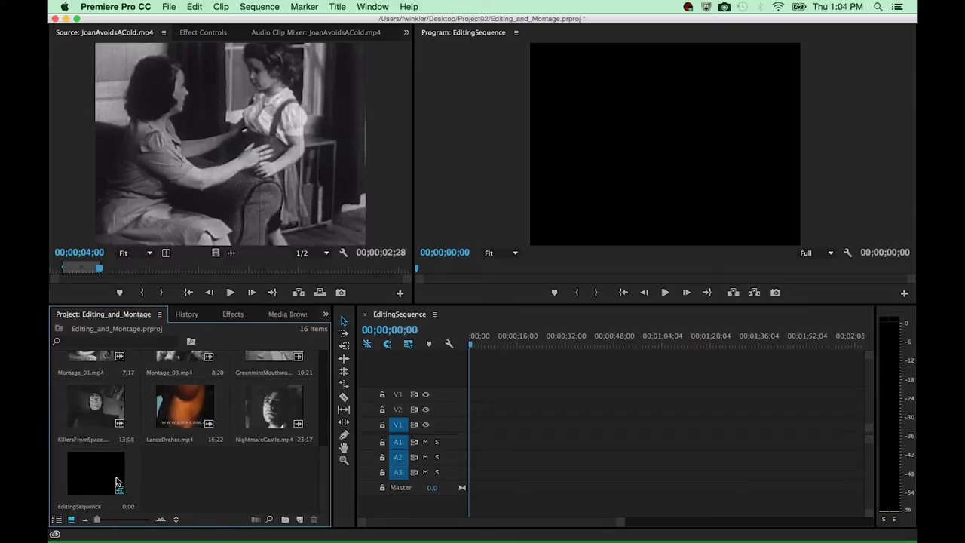
{"action": "left_click", "coordinate": [117, 482]}
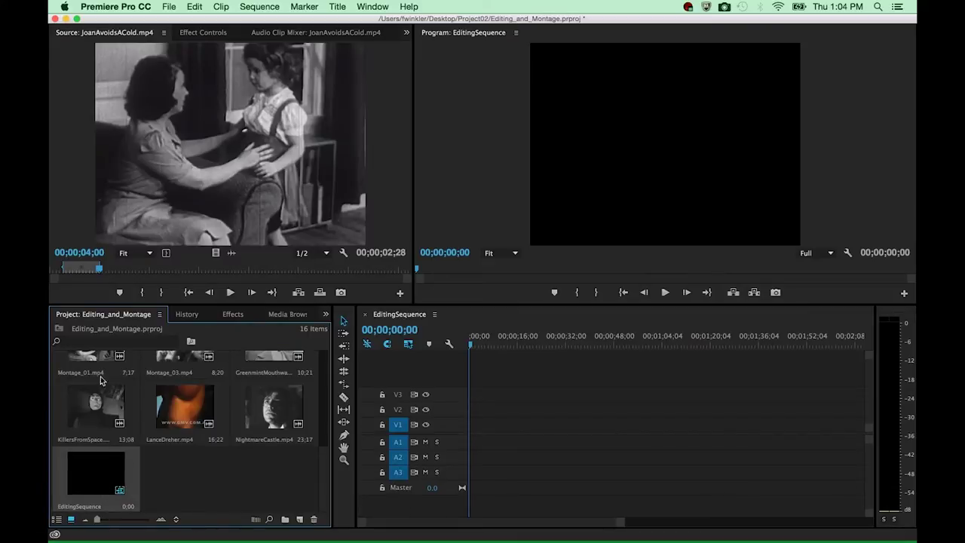
Change the timebase of EditingSequence to 29.97 frames/second in its sequence settings.
{"action": "left_click", "coordinate": [503, 324]}
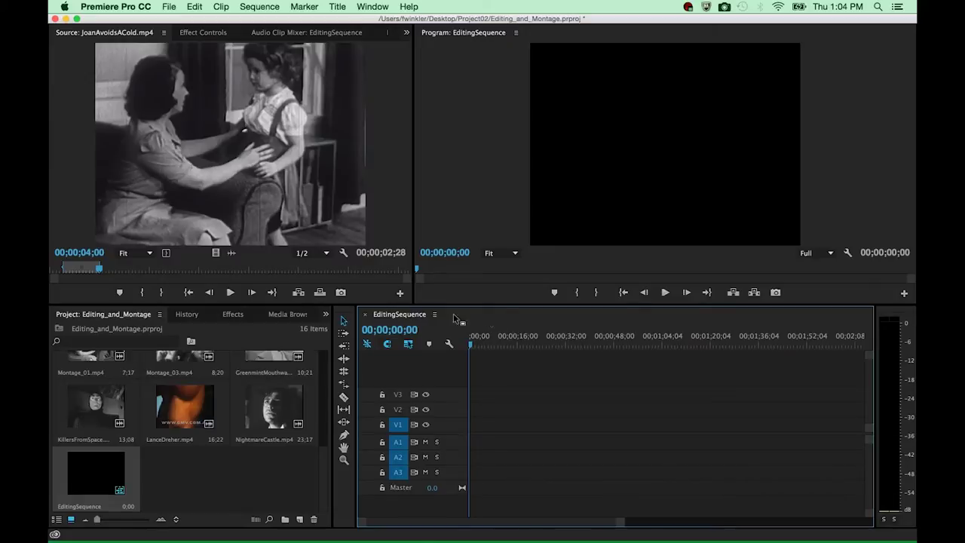
{"action": "left_click", "coordinate": [268, 8]}
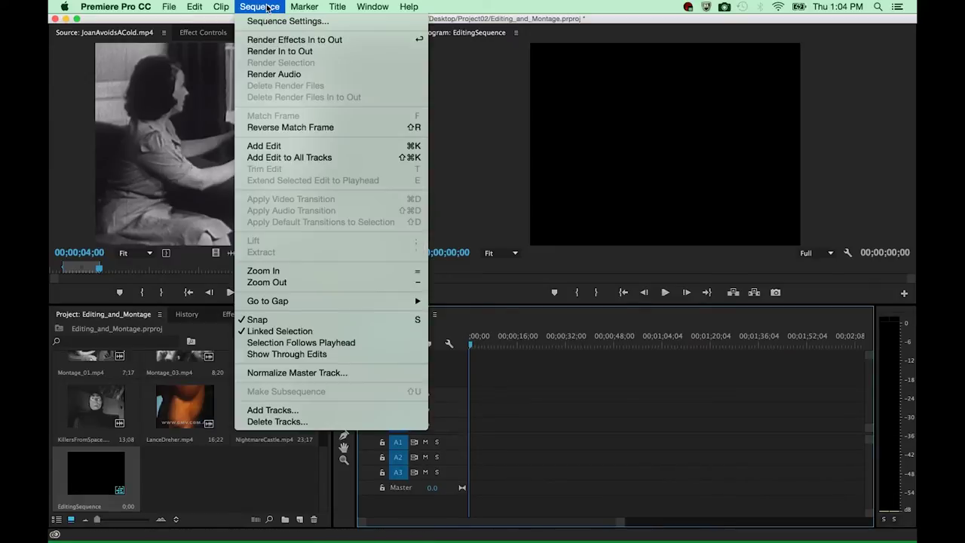
{"action": "left_click", "coordinate": [286, 21]}
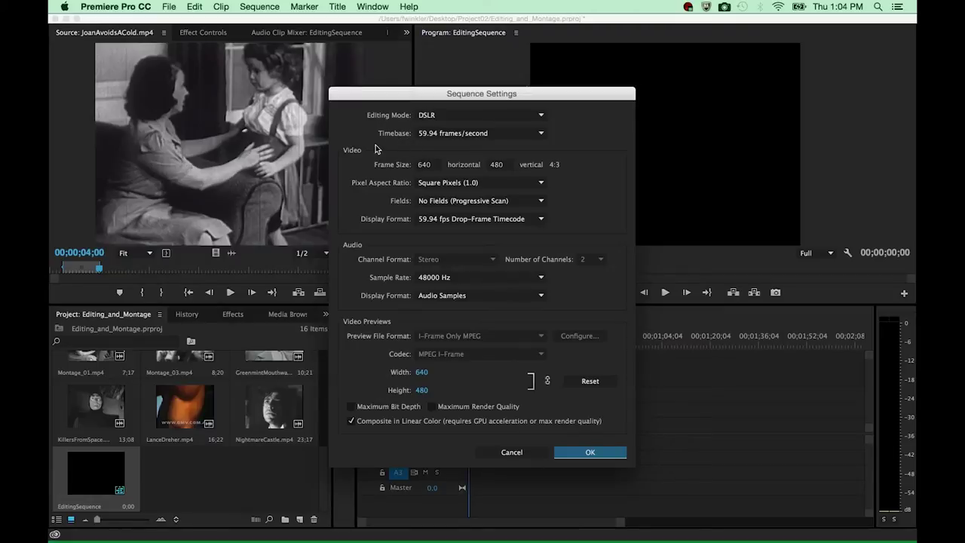
{"action": "left_click", "coordinate": [457, 136]}
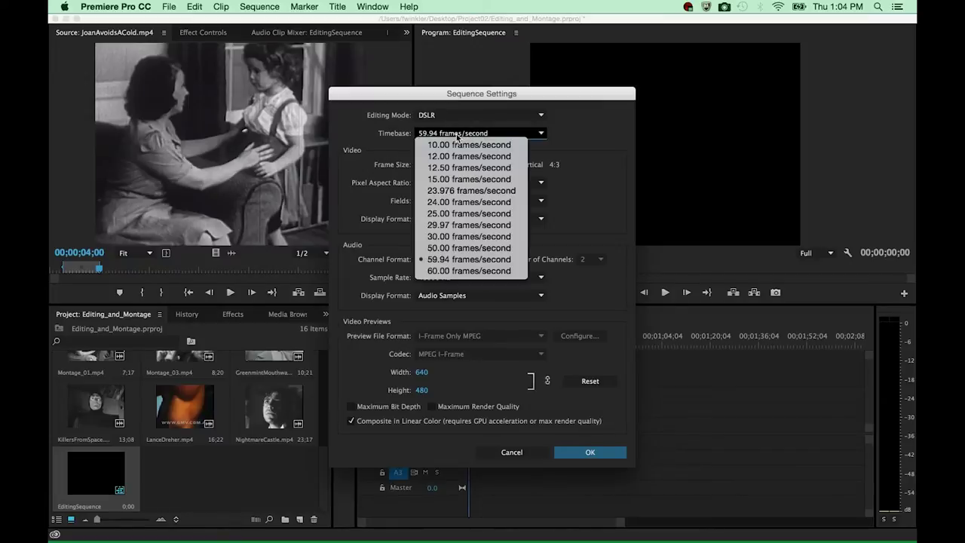
{"action": "left_click", "coordinate": [447, 224]}
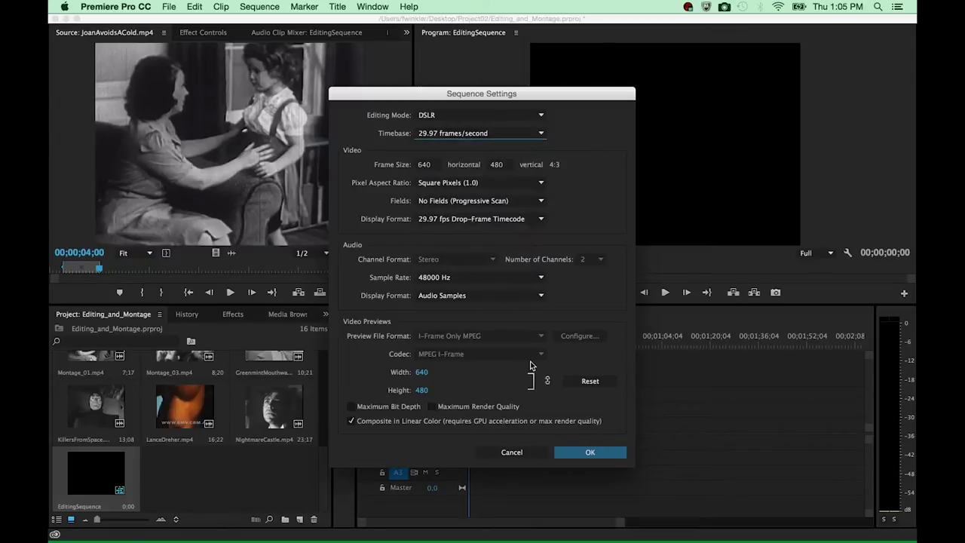
{"action": "left_click", "coordinate": [578, 450]}
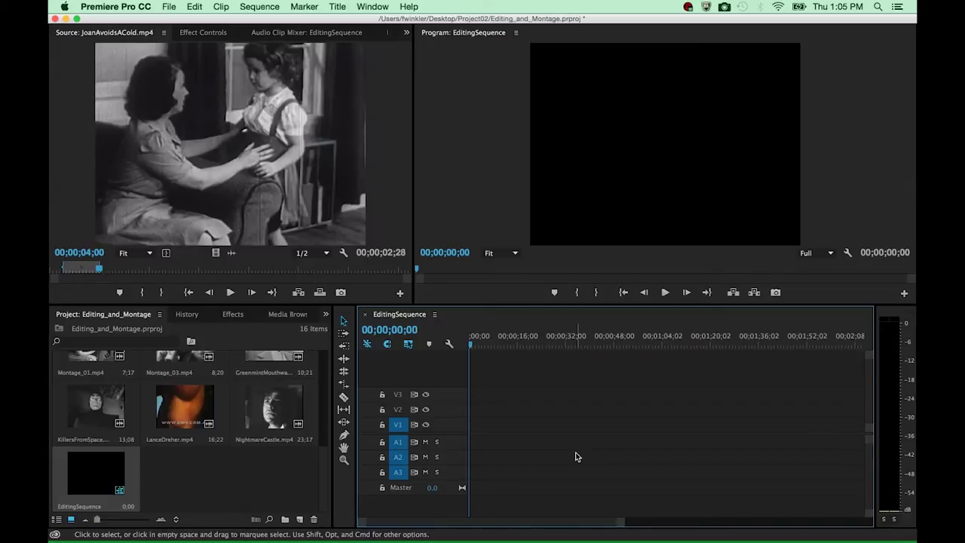
Place the marked section of JoanAvoidsACold.mp4 at the start of tracks V1 and A1, and play the sequence through.
{"action": "left_click", "coordinate": [223, 131]}
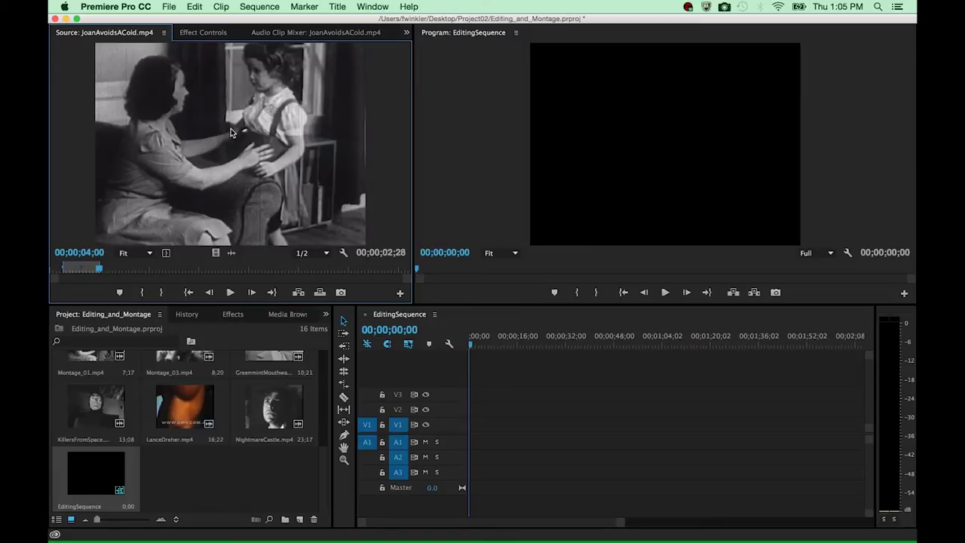
{"action": "left_click_drag", "start_coordinate": [248, 150], "coordinate": [474, 443]}
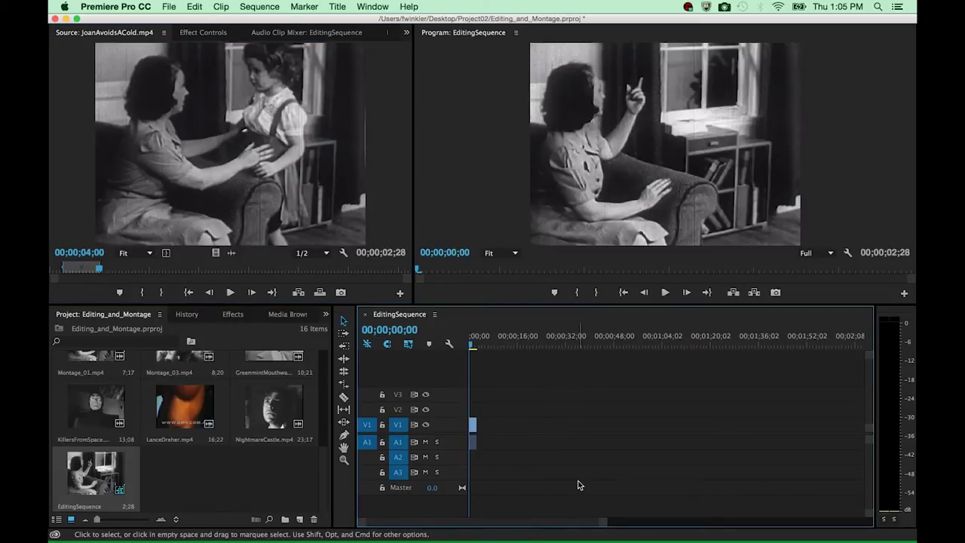
{"action": "left_click_drag", "start_coordinate": [603, 524], "coordinate": [506, 527]}
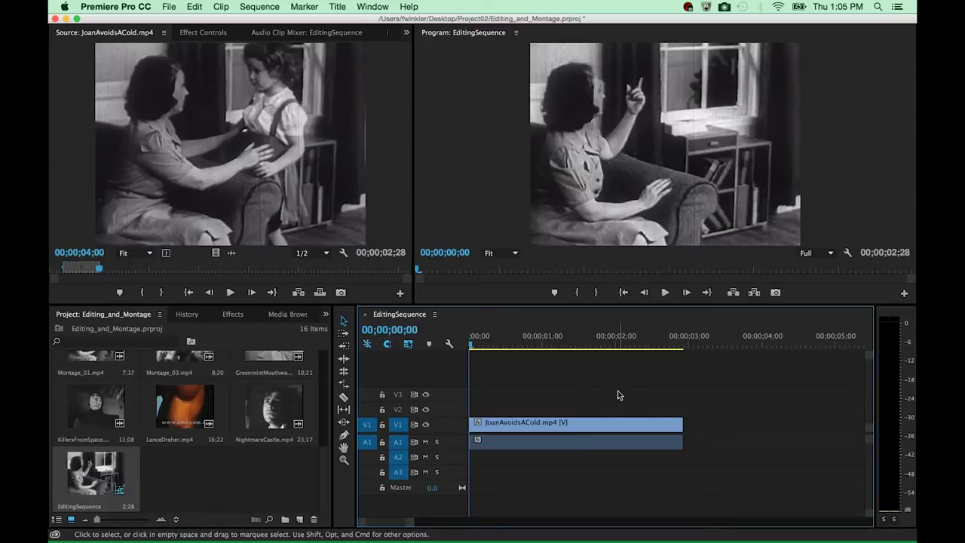
{"action": "scroll", "coordinate": [389, 524], "scroll_direction": "down", "scroll_amount": 5}
{"action": "left_click_drag", "start_coordinate": [391, 525], "coordinate": [377, 525]}
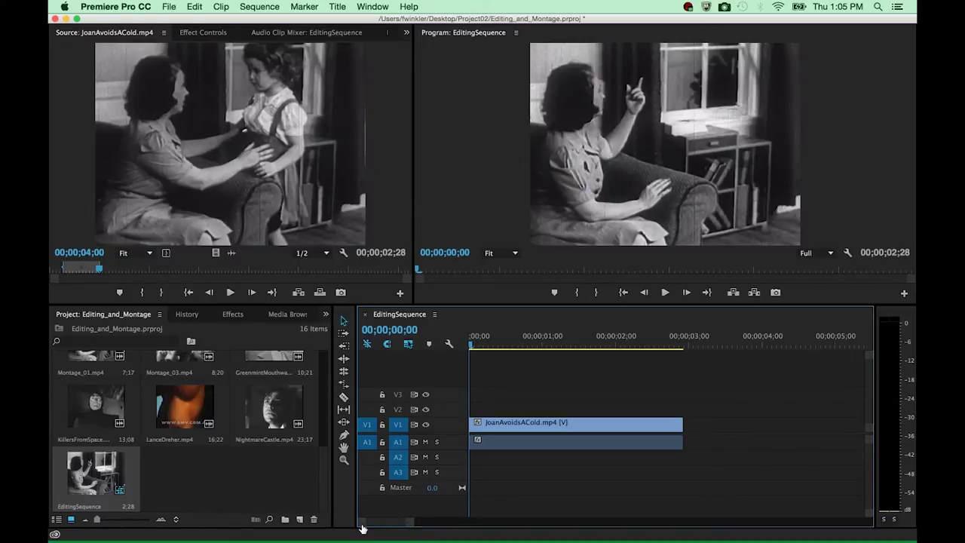
{"action": "left_click_drag", "start_coordinate": [407, 526], "coordinate": [453, 525]}
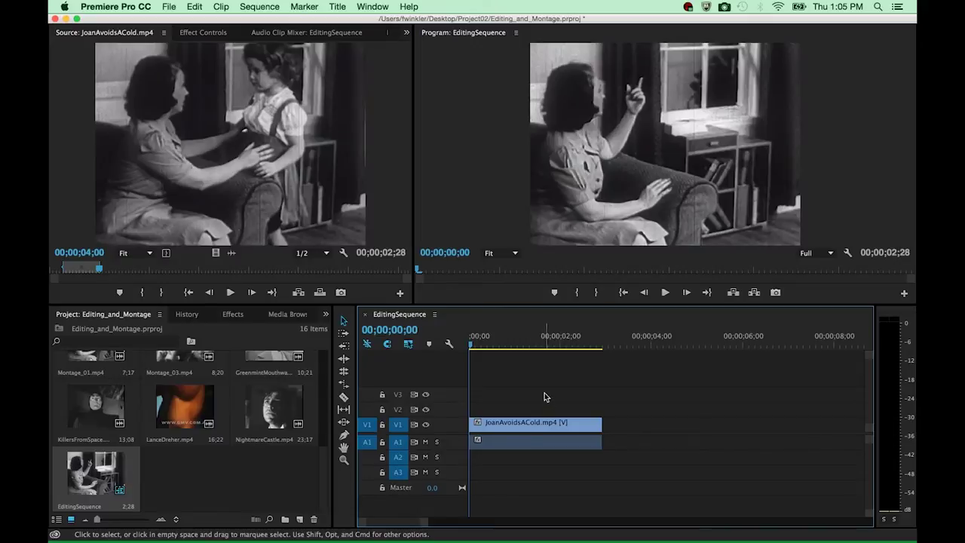
{"action": "key", "text": "space"}
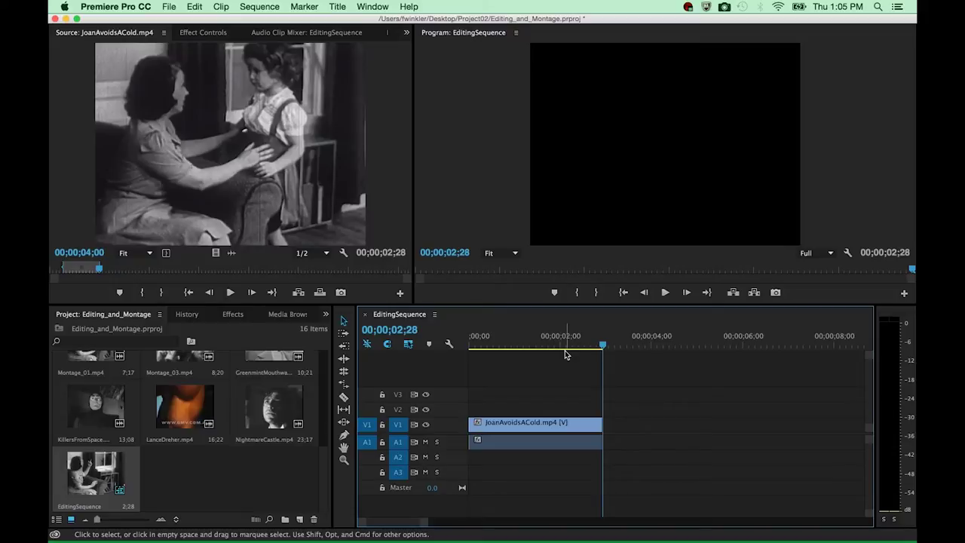
Review the closet scene in JoanAvoidsACold.mp4 and mark an In point at 00;00;20;27.
{"action": "left_click", "coordinate": [286, 270]}
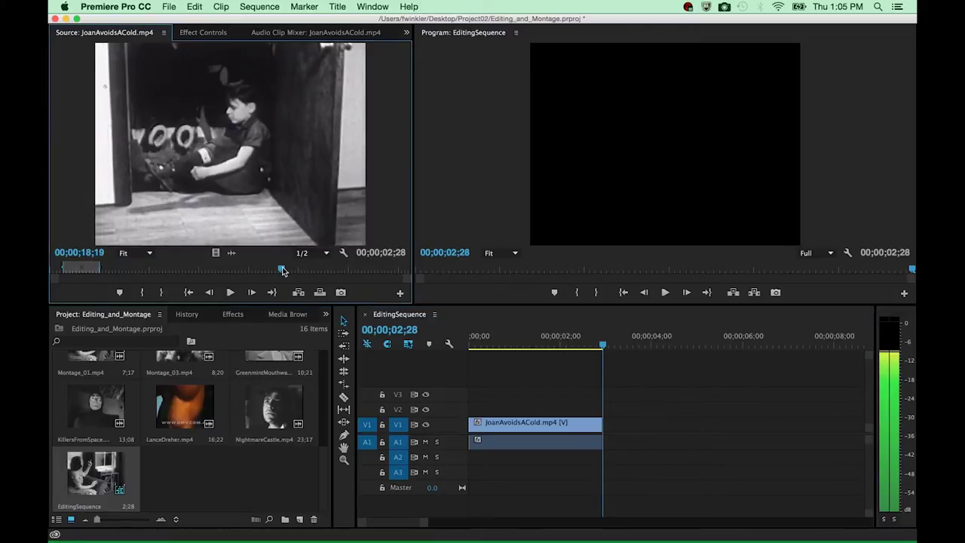
{"action": "left_click_drag", "start_coordinate": [286, 270], "coordinate": [281, 270]}
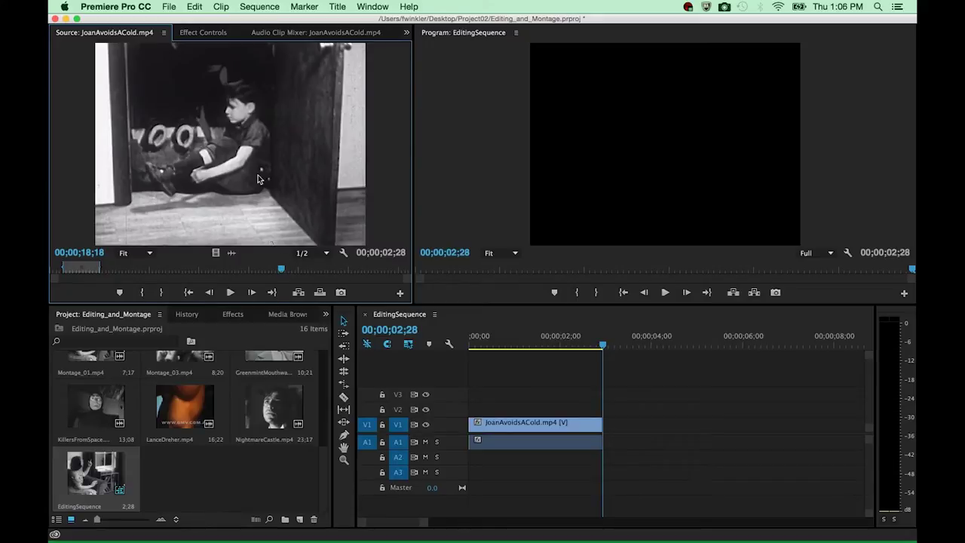
{"action": "mouse_move", "coordinate": [281, 271]}
{"action": "left_mouse_down"}
{"action": "mouse_move", "coordinate": [260, 269]}
{"action": "mouse_move", "coordinate": [311, 270]}
{"action": "mouse_move", "coordinate": [296, 272]}
{"action": "left_mouse_up"}
{"action": "key", "text": "space"}
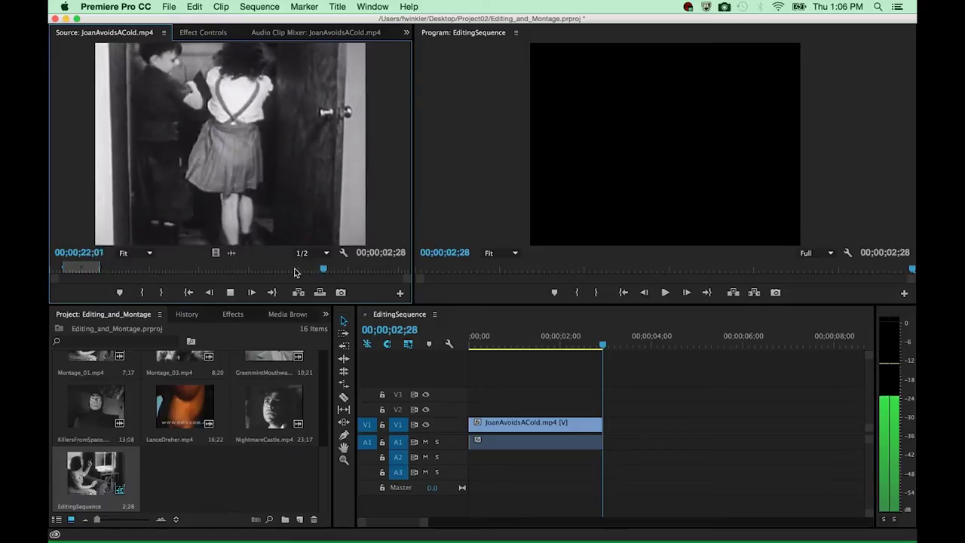
{"action": "key", "text": "space"}
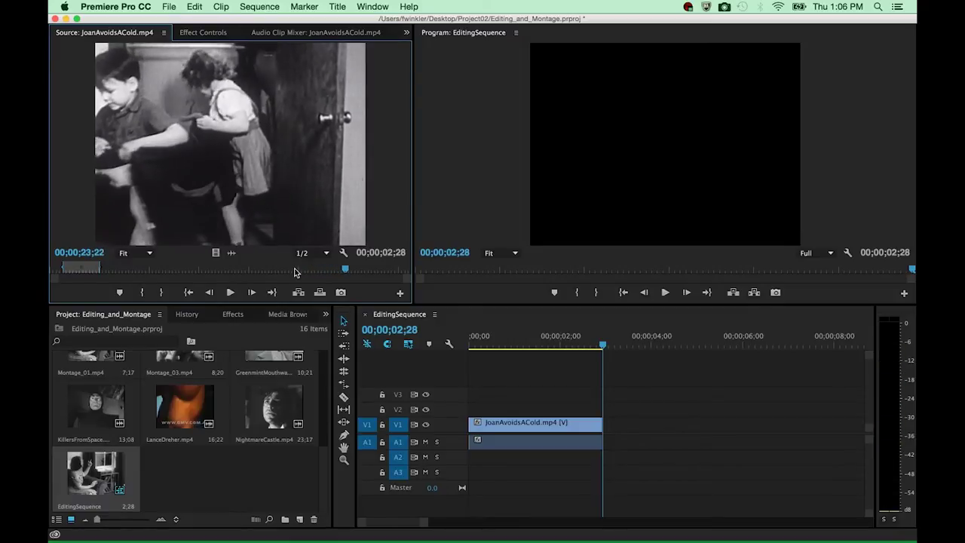
{"action": "left_click_drag", "start_coordinate": [345, 271], "coordinate": [309, 271]}
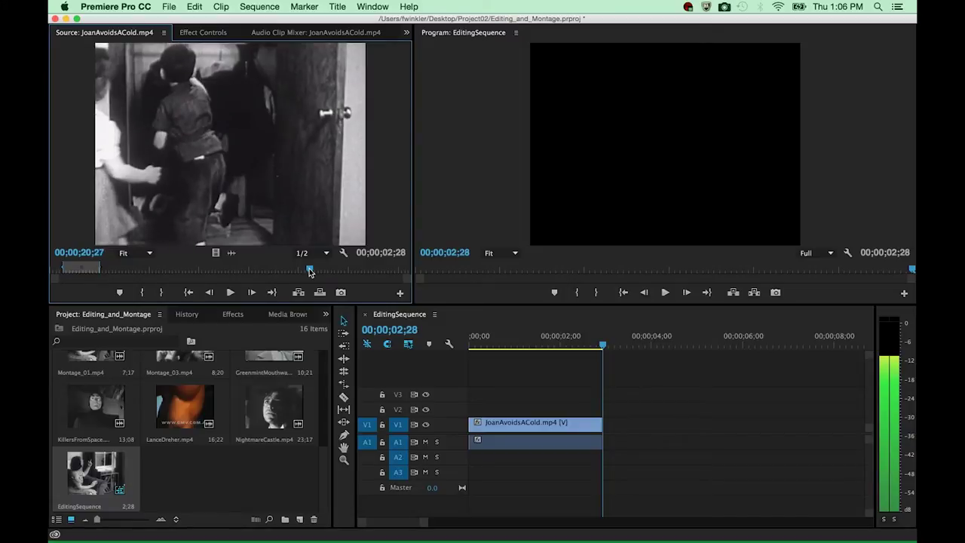
{"action": "key", "text": "i"}
Play on from the In point and mark an Out point at 00;00;23;11 in JoanAvoidsACold.mp4.
{"action": "left_click_drag", "start_coordinate": [310, 270], "coordinate": [312, 269]}
{"action": "key", "text": "space"}
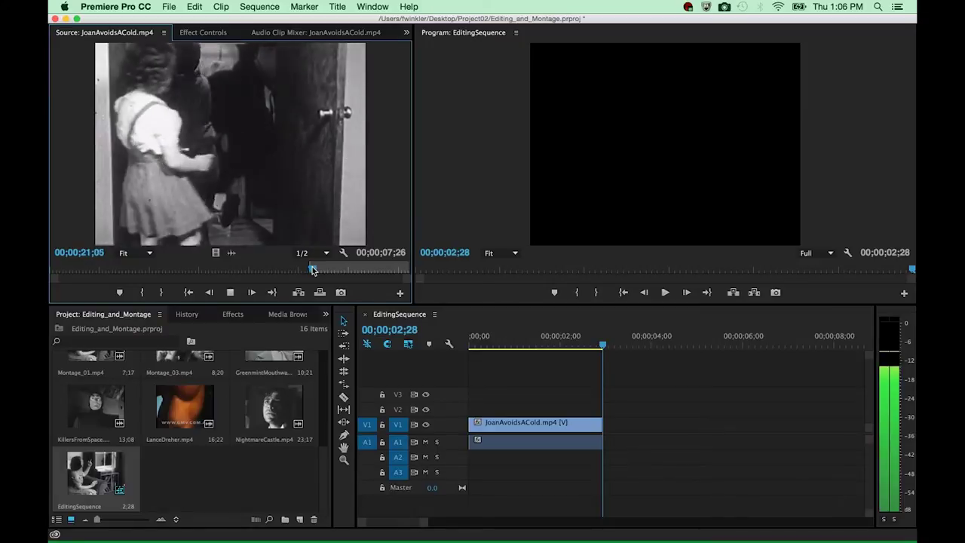
{"action": "key", "text": "space"}
{"action": "key", "text": "Right"}
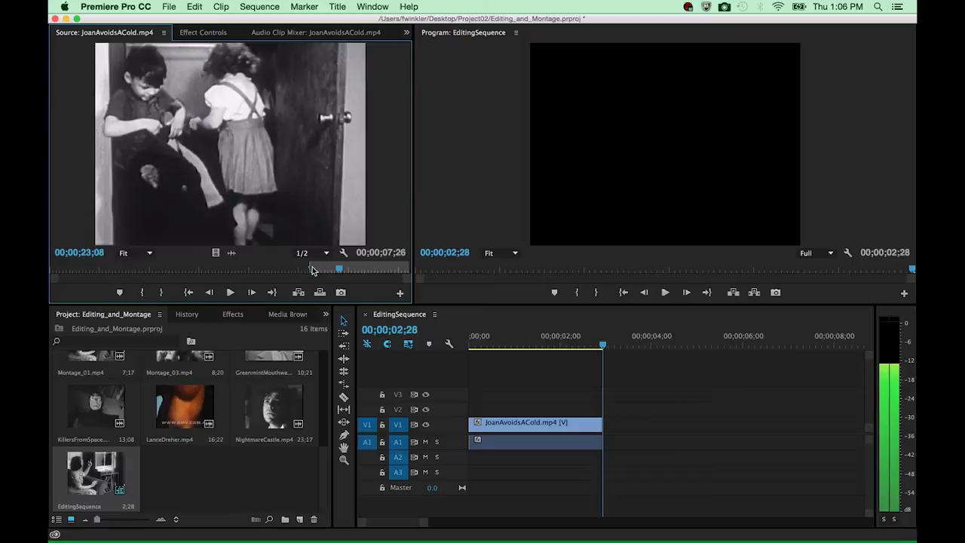
{"action": "key", "text": "Right"}
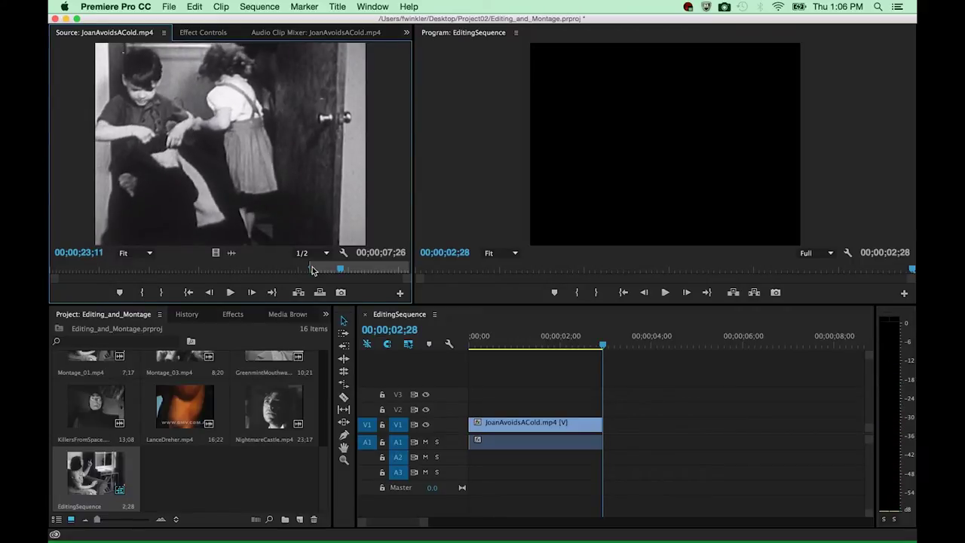
{"action": "key", "text": "o"}
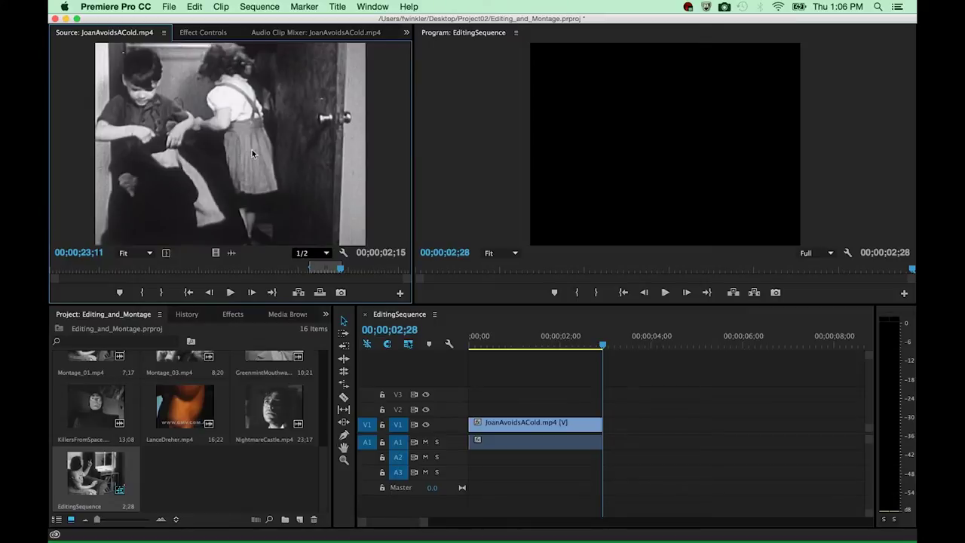
Place the marked closet section directly after the first clip on tracks V1 and A1, and play back the cut between them.
{"action": "left_click_drag", "start_coordinate": [240, 146], "coordinate": [605, 436]}
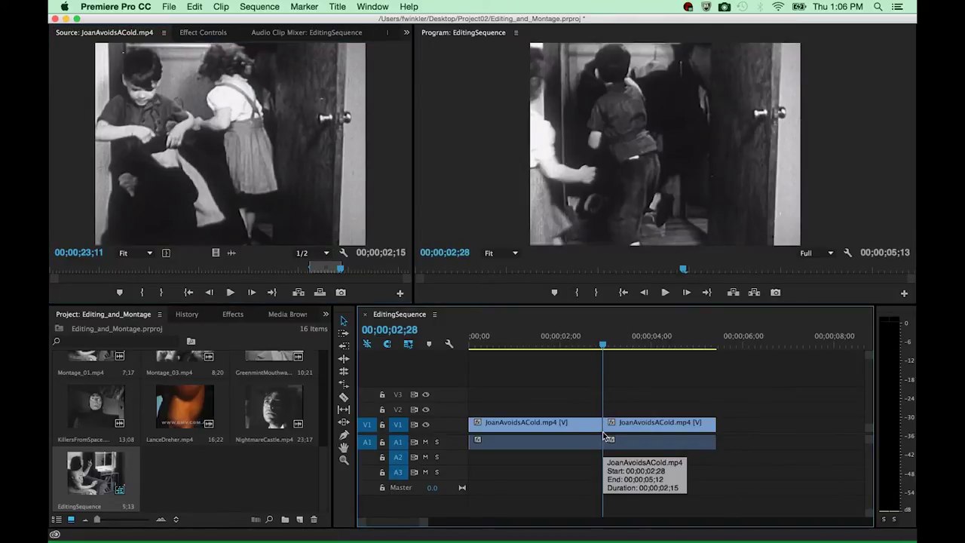
{"action": "left_click_drag", "start_coordinate": [603, 345], "coordinate": [531, 346]}
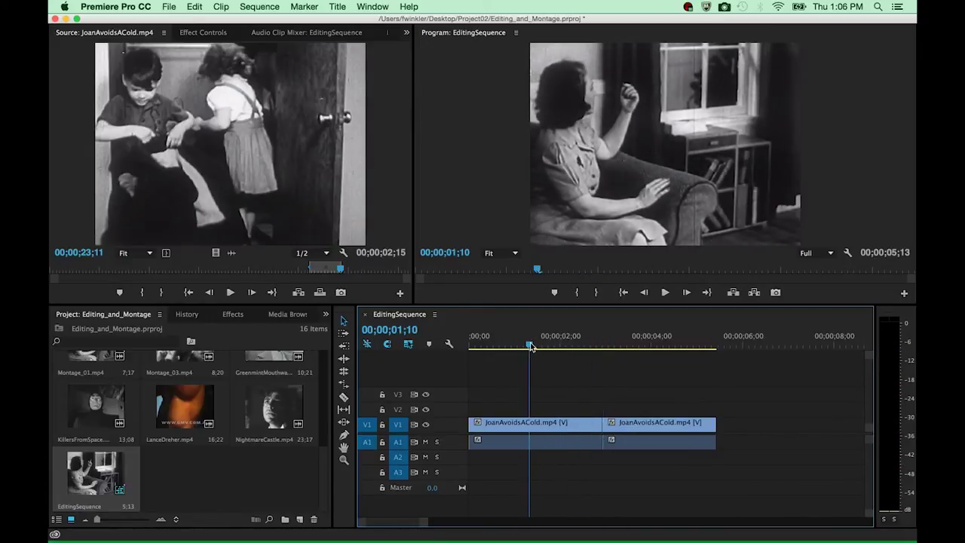
{"action": "key", "text": "space"}
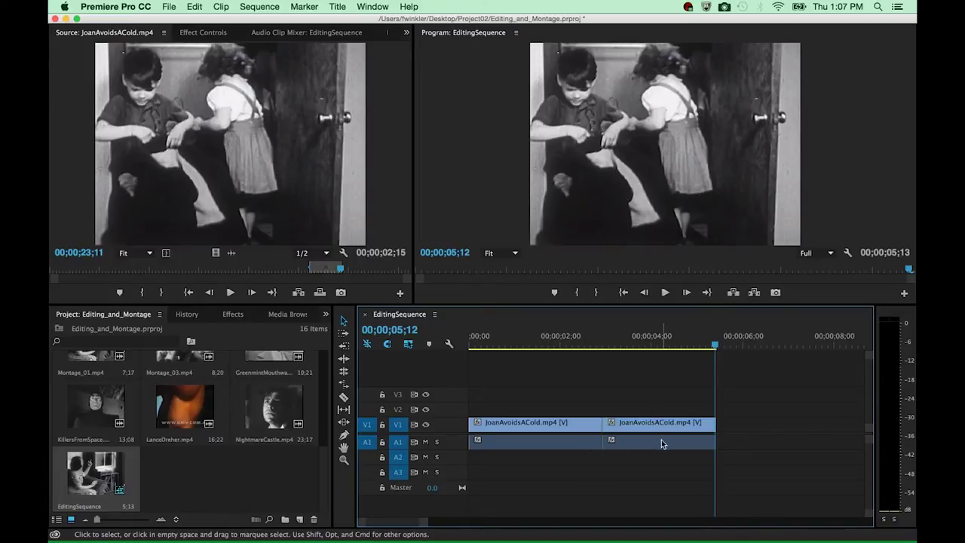
{"action": "mouse_move", "coordinate": [580, 444]}
{"action": "left_mouse_down"}
{"action": "mouse_move", "coordinate": [593, 448]}
{"action": "mouse_move", "coordinate": [579, 443]}
{"action": "left_mouse_up"}
{"action": "left_click", "coordinate": [619, 442]}
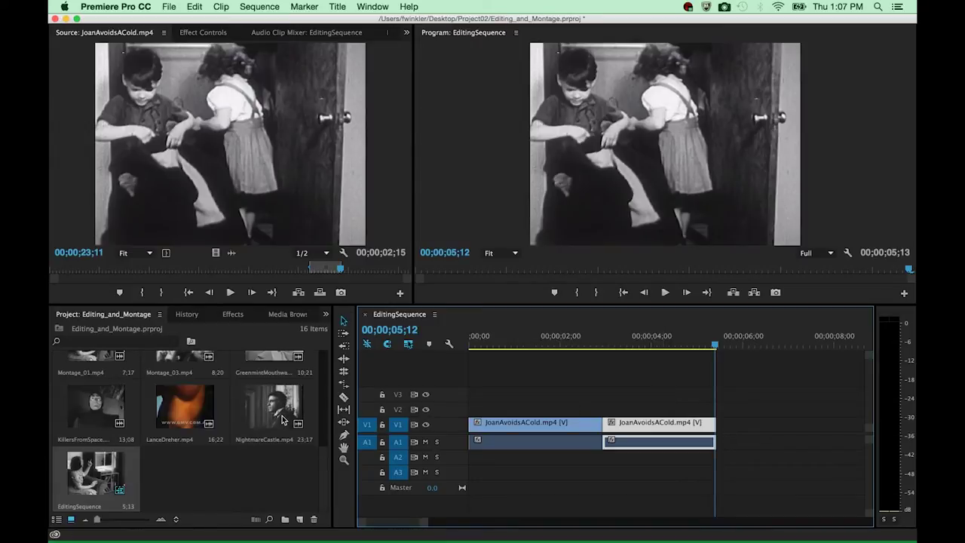
Open KillersFromSpace.mp4 from the project for source viewing and play its opening shot from the beginning.
{"action": "scroll", "coordinate": [301, 430], "scroll_direction": "up", "scroll_amount": 5}
{"action": "scroll", "coordinate": [316, 434], "scroll_direction": "up", "scroll_amount": 4}
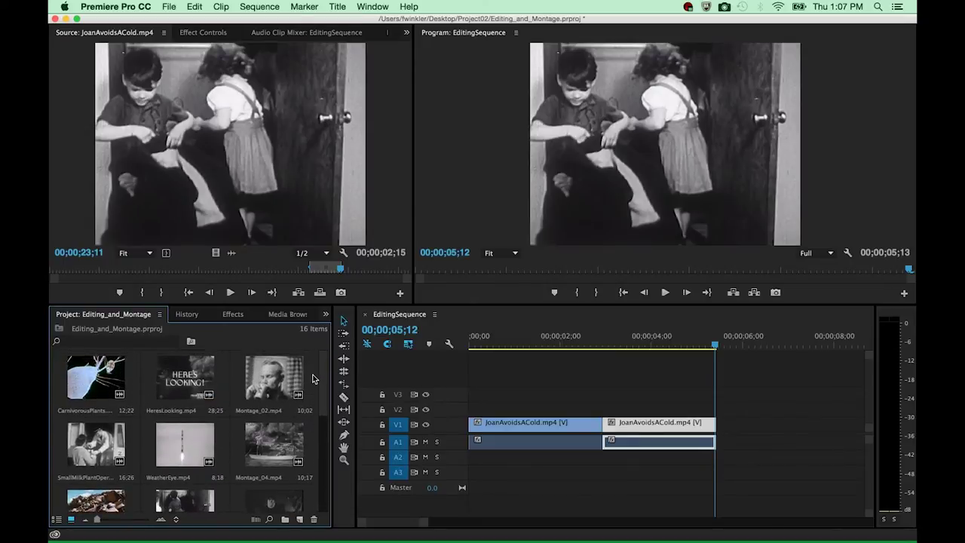
{"action": "scroll", "coordinate": [312, 387], "scroll_direction": "down", "scroll_amount": 3}
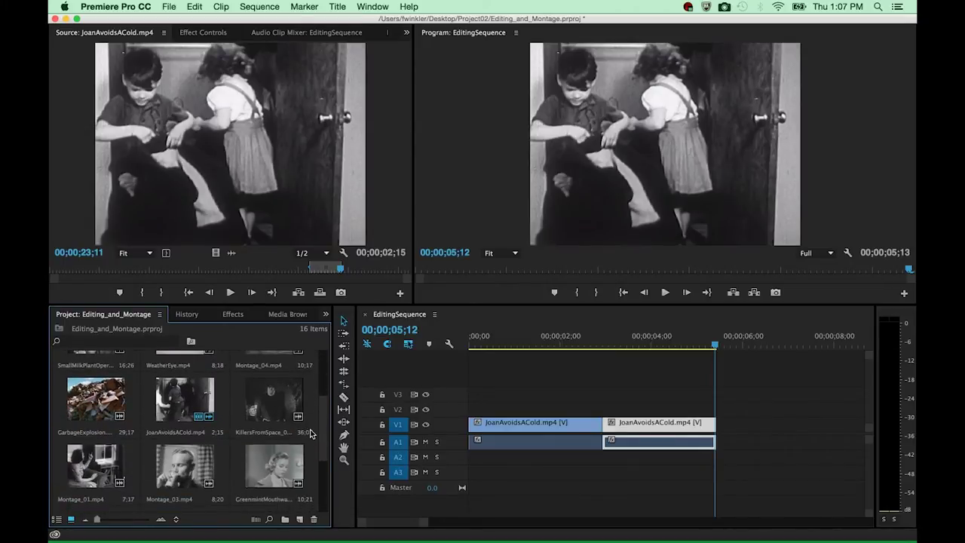
{"action": "scroll", "coordinate": [309, 438], "scroll_direction": "down", "scroll_amount": 2}
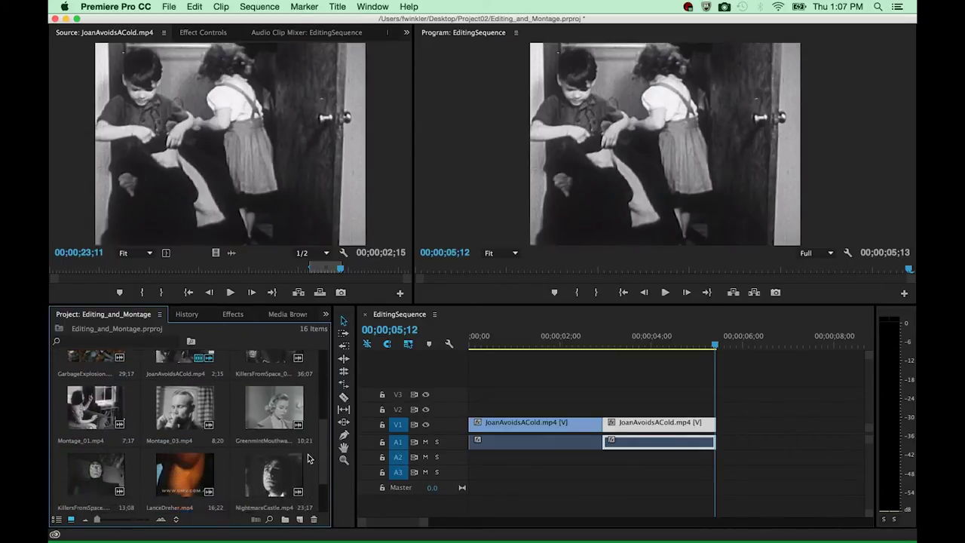
{"action": "double_click", "coordinate": [115, 428]}
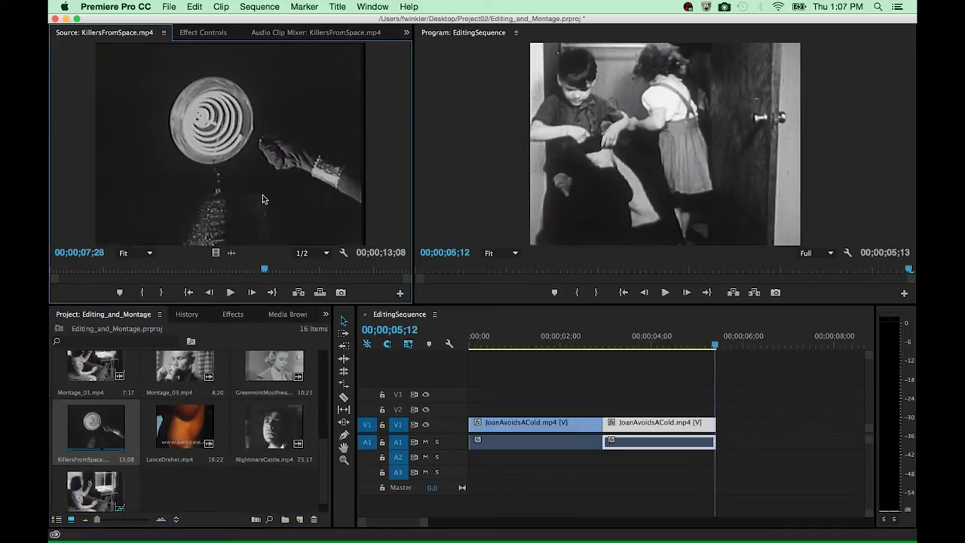
{"action": "left_click_drag", "start_coordinate": [265, 274], "coordinate": [52, 274]}
{"action": "key", "text": "space"}
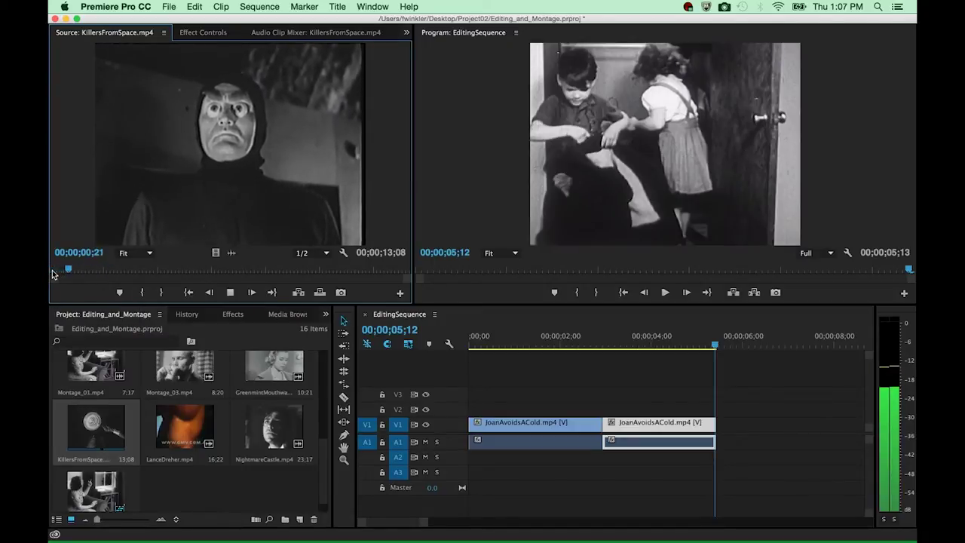
{"action": "key", "text": "space"}
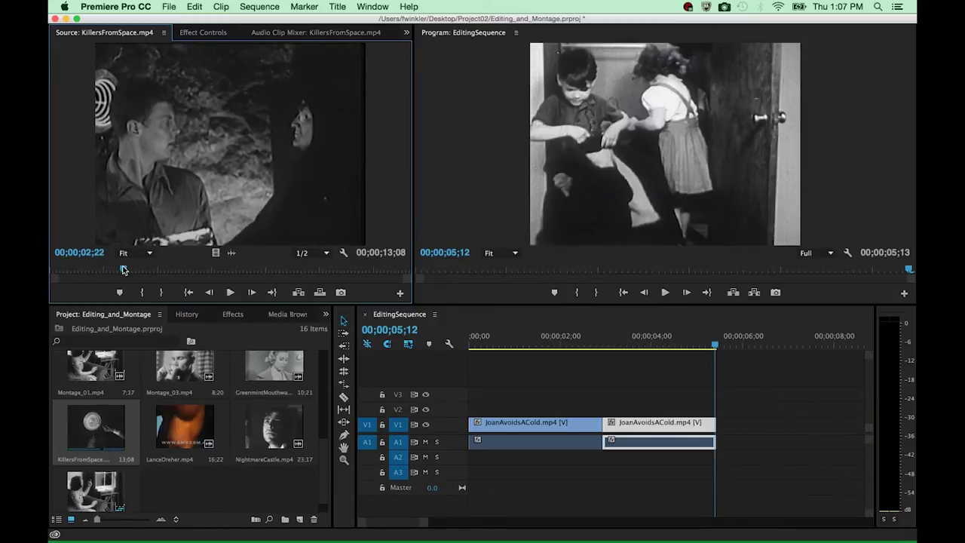
Mark KillersFromSpace.mp4 from 00;00;00;00 to 00;00;02;11 and place it on V2 and A2 over the second JoanAvoidsACold.mp4 clip.
{"action": "left_click_drag", "start_coordinate": [123, 268], "coordinate": [50, 269]}
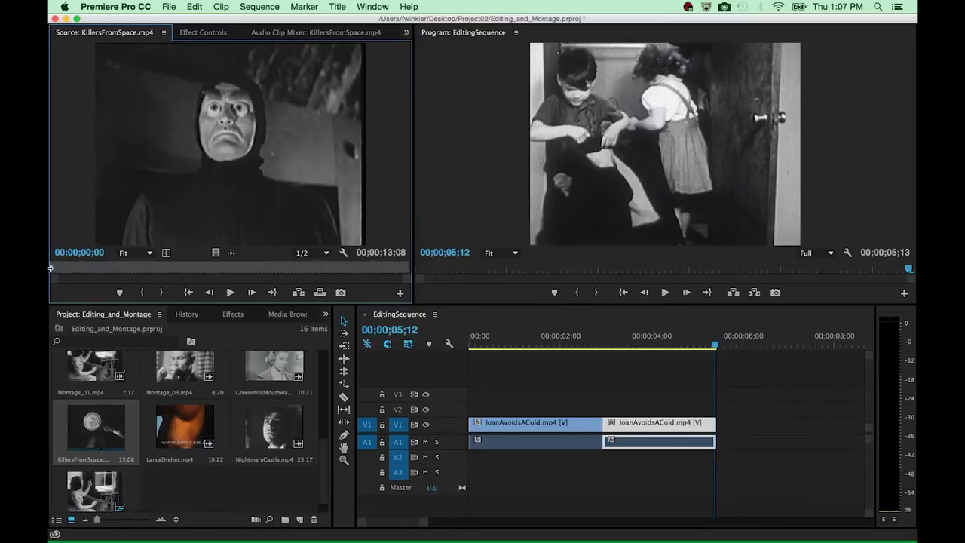
{"action": "left_click_drag", "start_coordinate": [50, 269], "coordinate": [116, 276]}
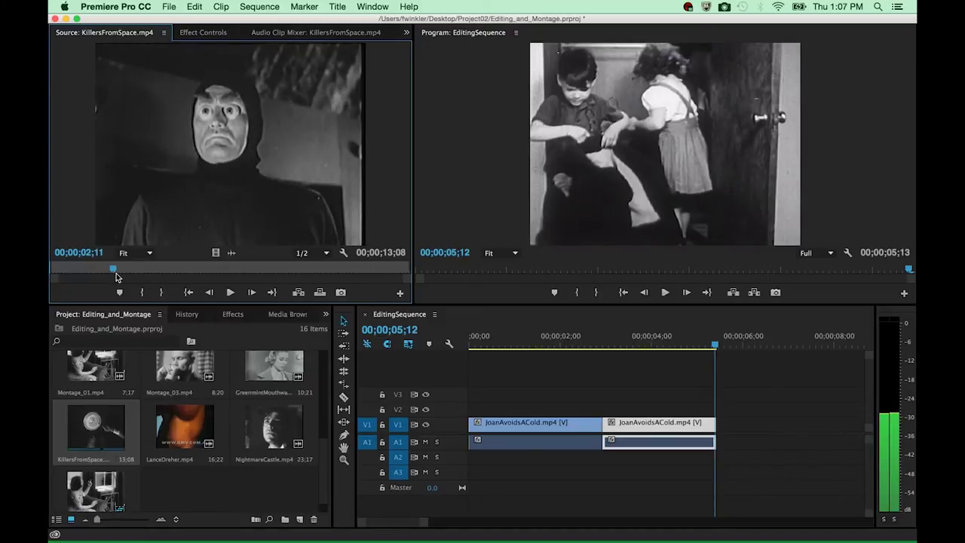
{"action": "key", "text": "o"}
{"action": "left_click_drag", "start_coordinate": [114, 161], "coordinate": [612, 416]}
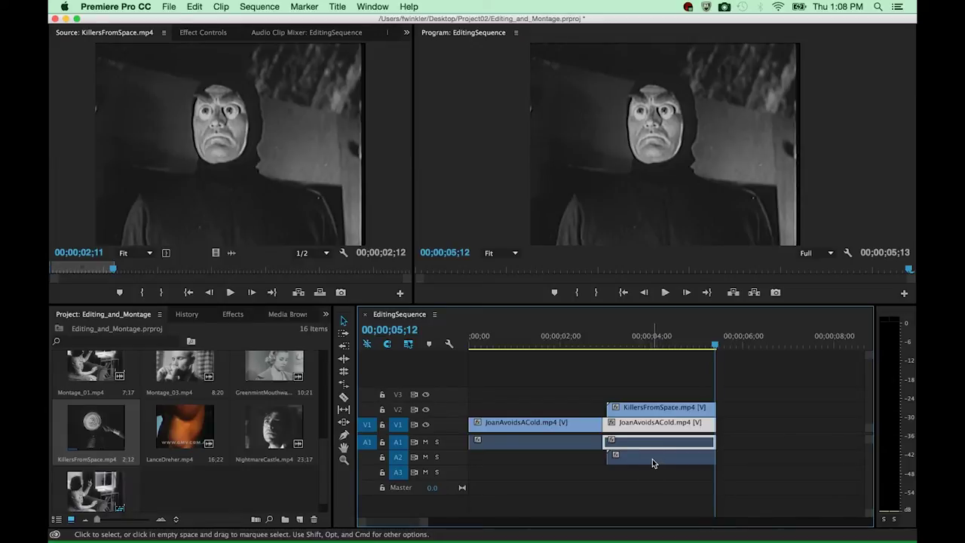
Examine how the stacked clips and their linked audio are selected together, moving the sequence playhead to 00;00;02;14.
{"action": "left_click", "coordinate": [637, 409]}
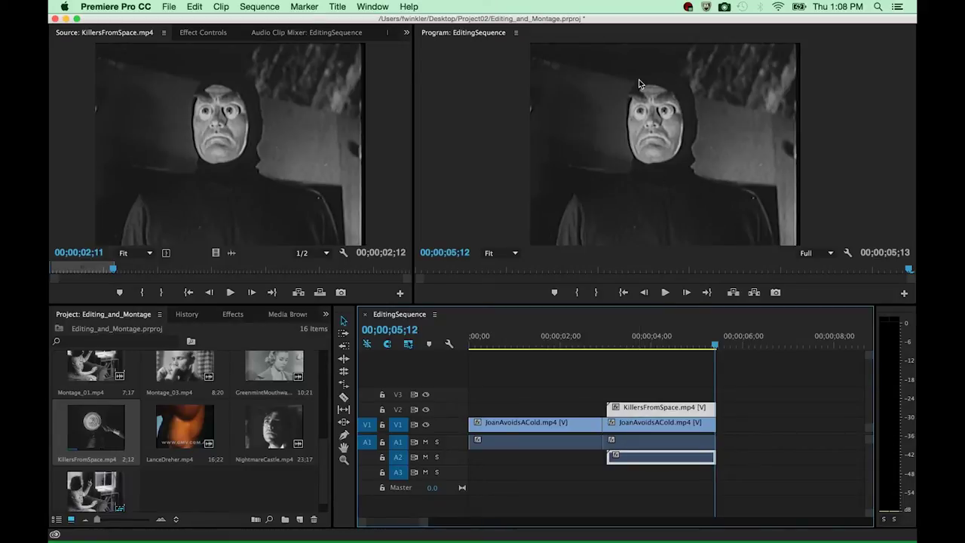
{"action": "left_click", "coordinate": [643, 444]}
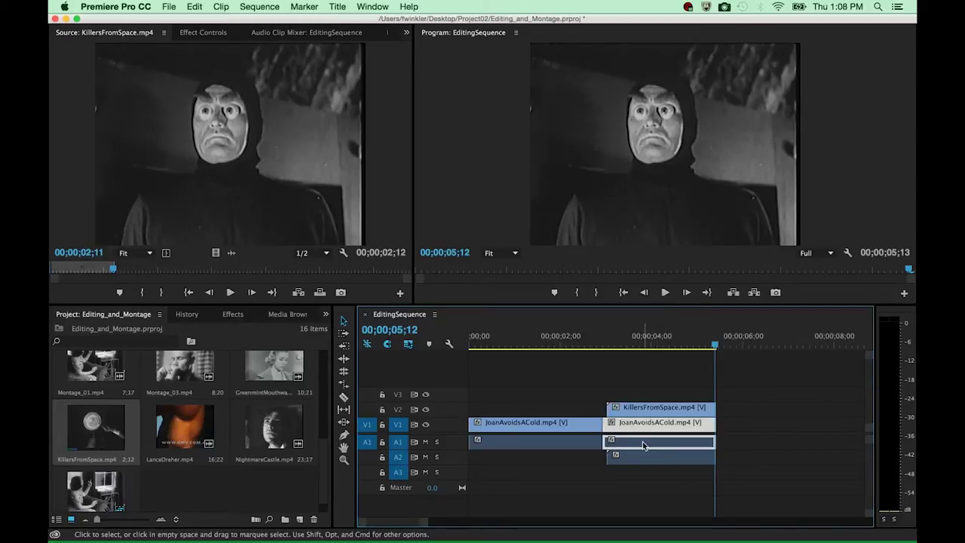
{"action": "left_click", "coordinate": [569, 343]}
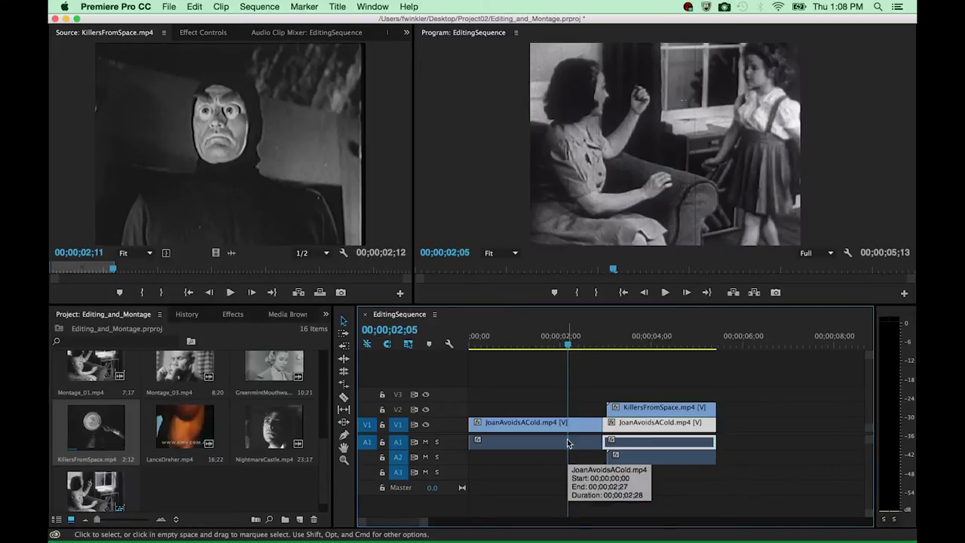
{"action": "left_click", "coordinate": [576, 346]}
{"action": "left_click_drag", "start_coordinate": [576, 346], "coordinate": [580, 346]}
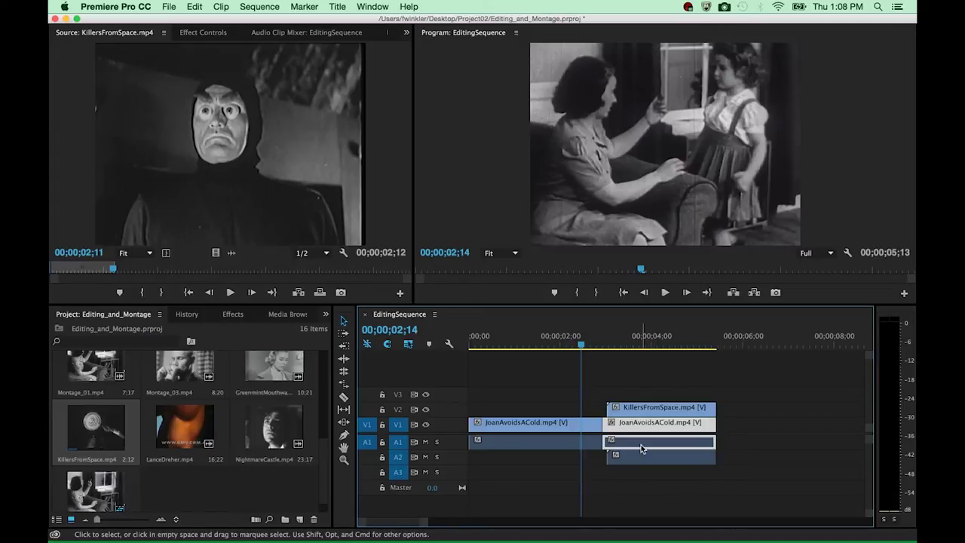
{"action": "left_click", "coordinate": [641, 410]}
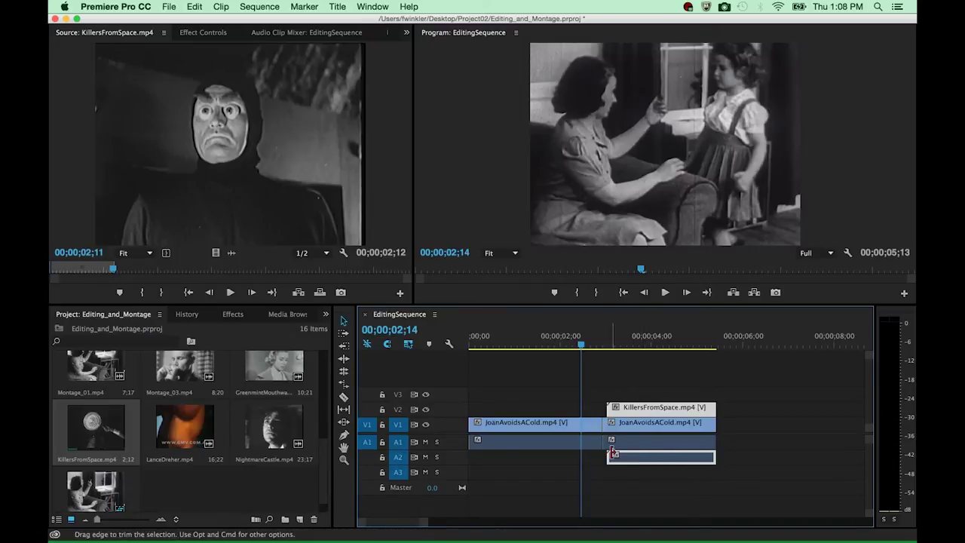
{"action": "left_click", "coordinate": [589, 426]}
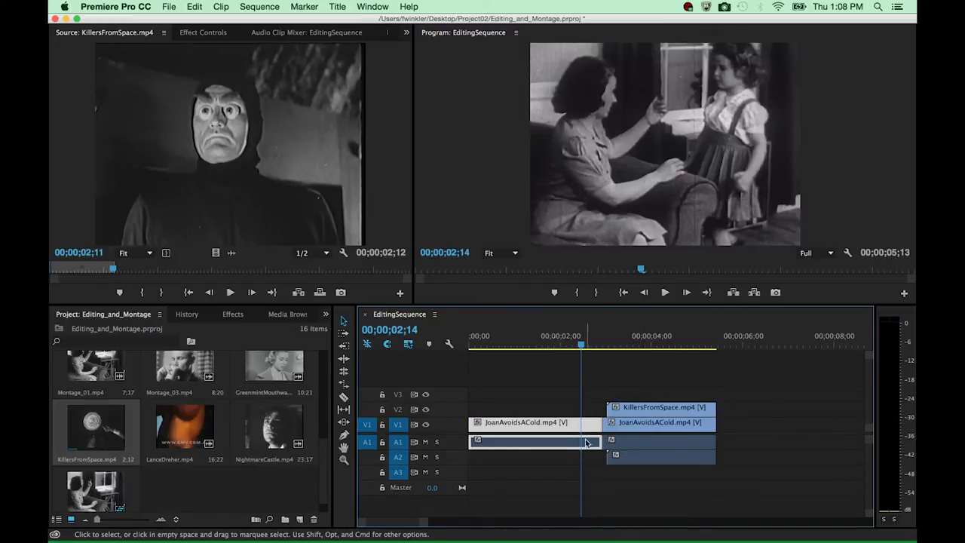
Delete the second JoanAvoidsACold.mp4 clip with its linked audio, and undo the deletion.
{"action": "left_click", "coordinate": [624, 441]}
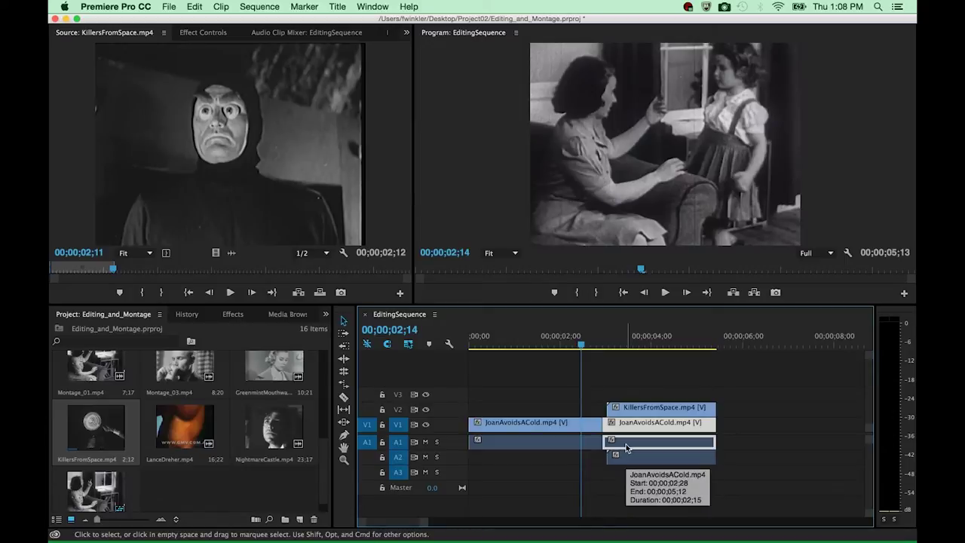
{"action": "key", "text": "Delete"}
{"action": "key", "text": "super+z"}
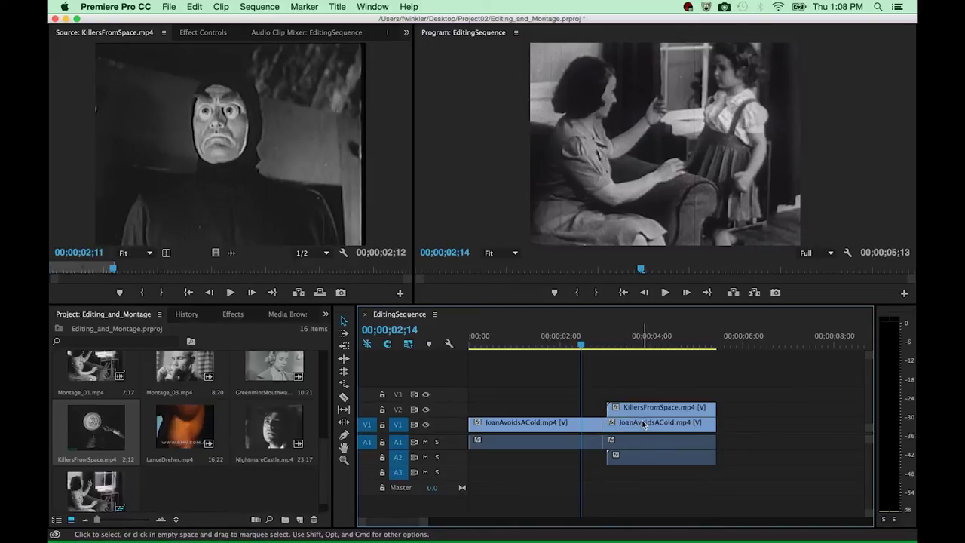
Unlink the video and audio of the second JoanAvoidsACold.mp4 clip and select only its video part on V1.
{"action": "left_click", "coordinate": [642, 427]}
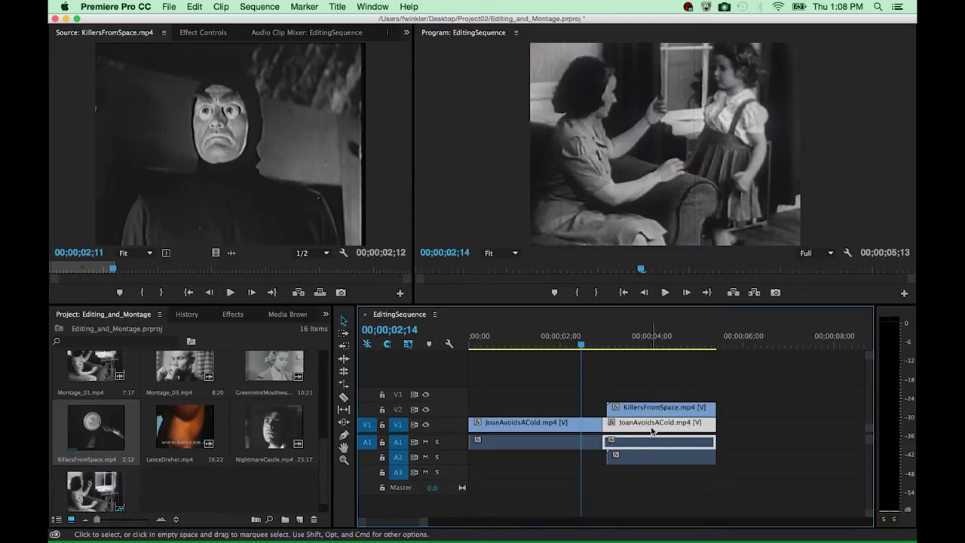
{"action": "left_click", "coordinate": [227, 9]}
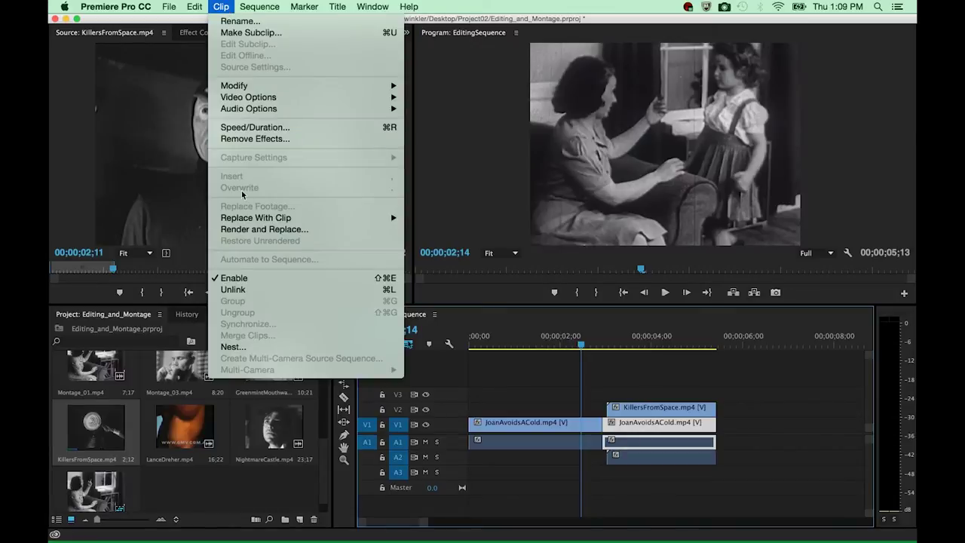
{"action": "left_click", "coordinate": [234, 289]}
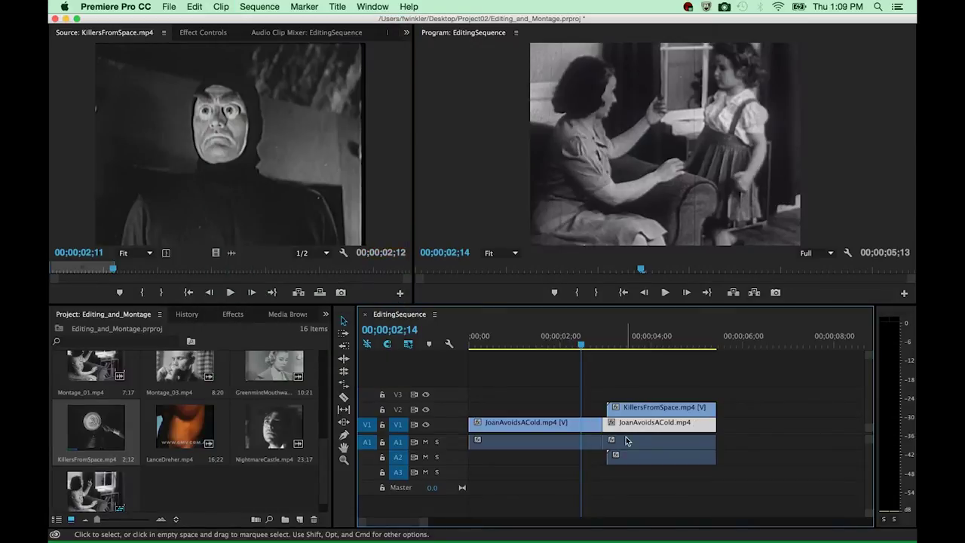
{"action": "left_click", "coordinate": [663, 427]}
{"action": "left_click", "coordinate": [663, 438]}
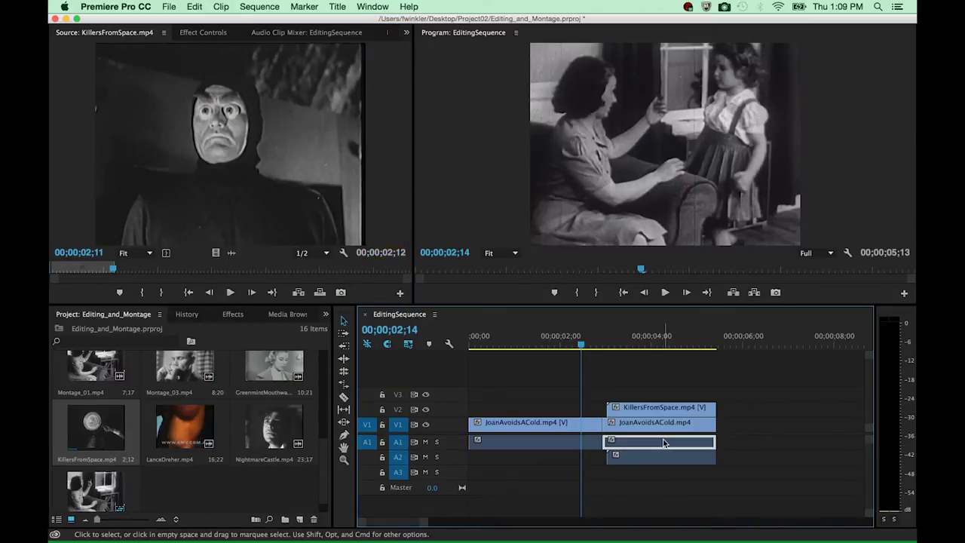
{"action": "left_click", "coordinate": [662, 428]}
{"action": "left_click", "coordinate": [659, 442]}
{"action": "left_click", "coordinate": [654, 428]}
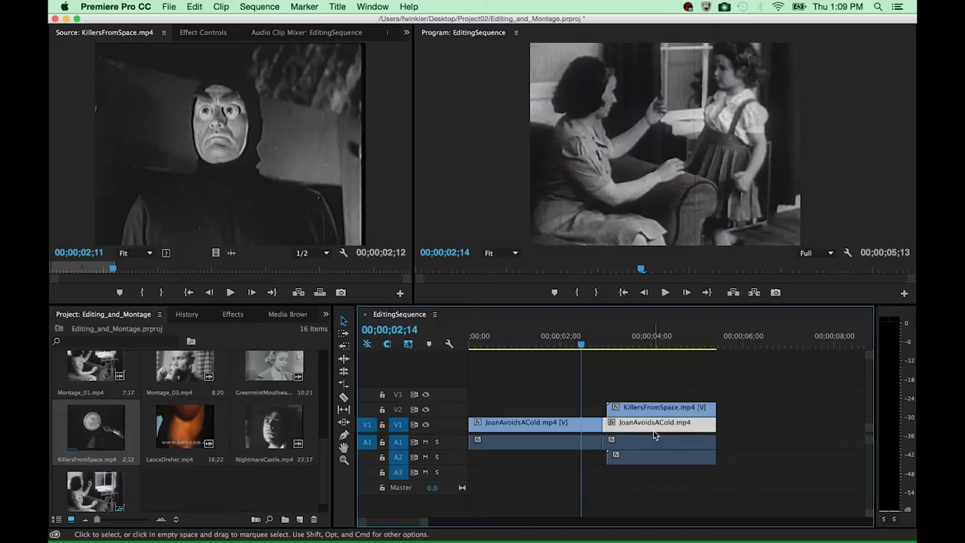
Delete the second JoanAvoidsACold.mp4 video from V1 and unlink the video and audio of the KillersFromSpace.mp4 clip.
{"action": "key", "text": "Delete"}
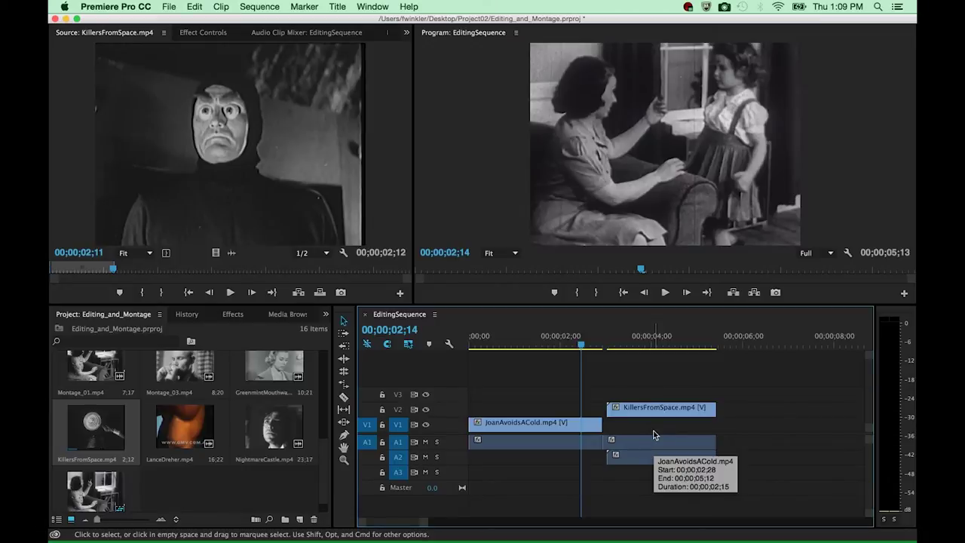
{"action": "left_click", "coordinate": [653, 413]}
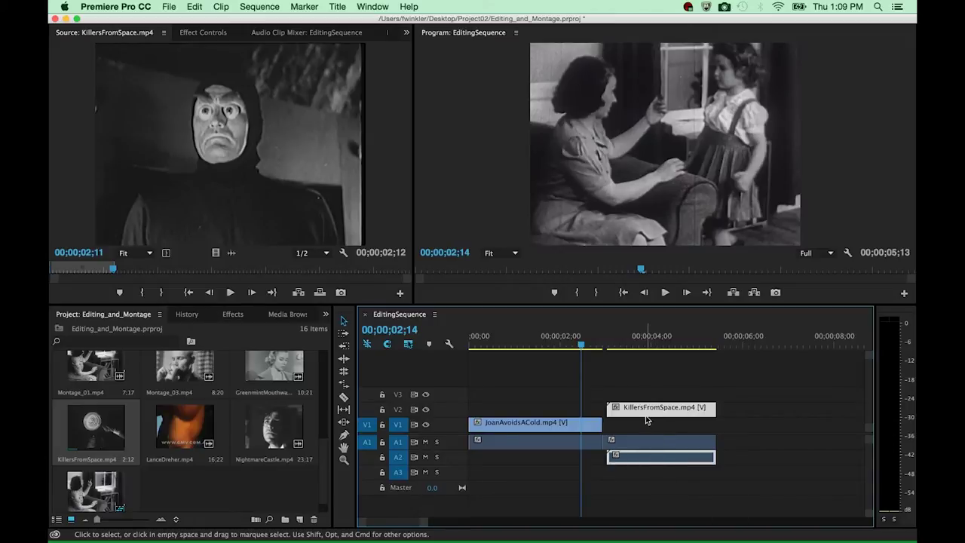
{"action": "left_click", "coordinate": [222, 8]}
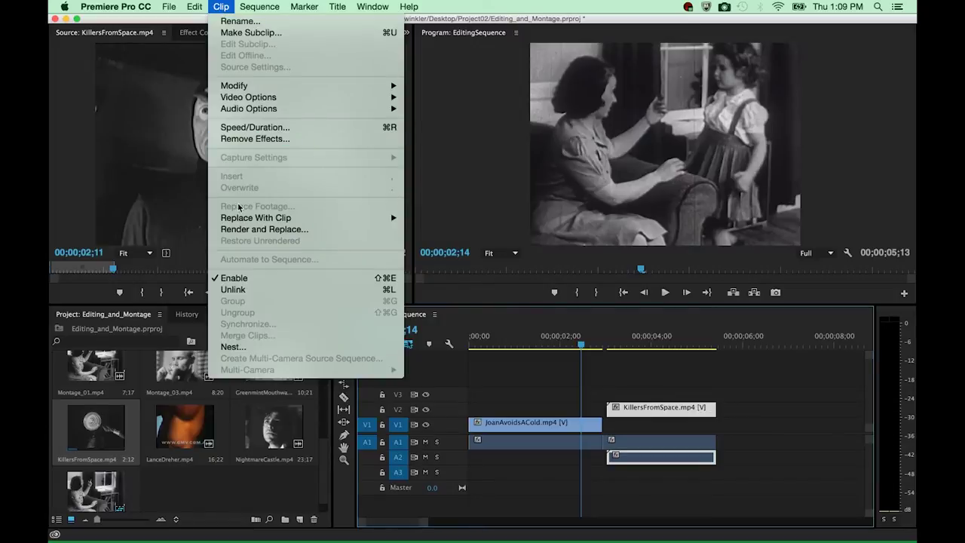
{"action": "left_click", "coordinate": [234, 289]}
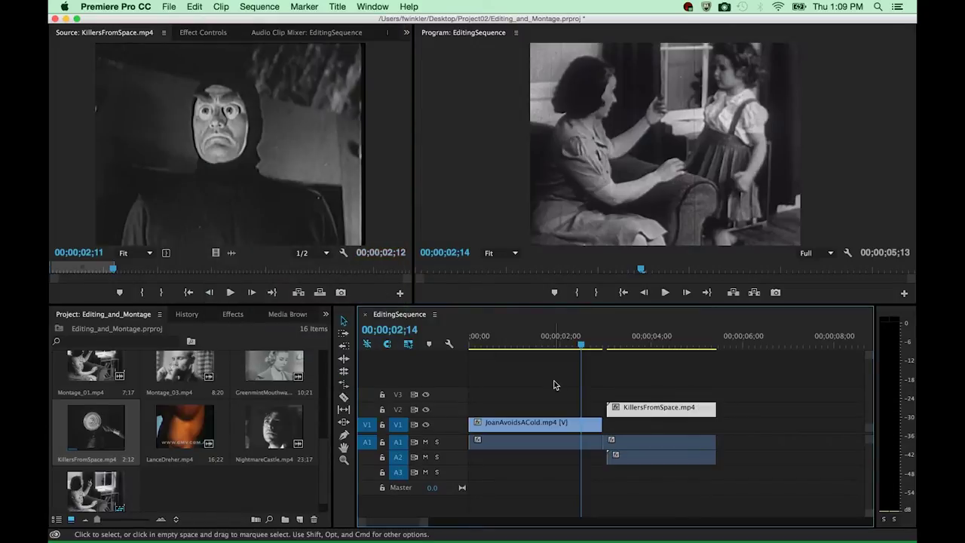
Delete the KillersFromSpace.mp4 audio from A2 and move its video to V1, ending flush with the remaining audio on A1.
{"action": "left_click", "coordinate": [643, 456]}
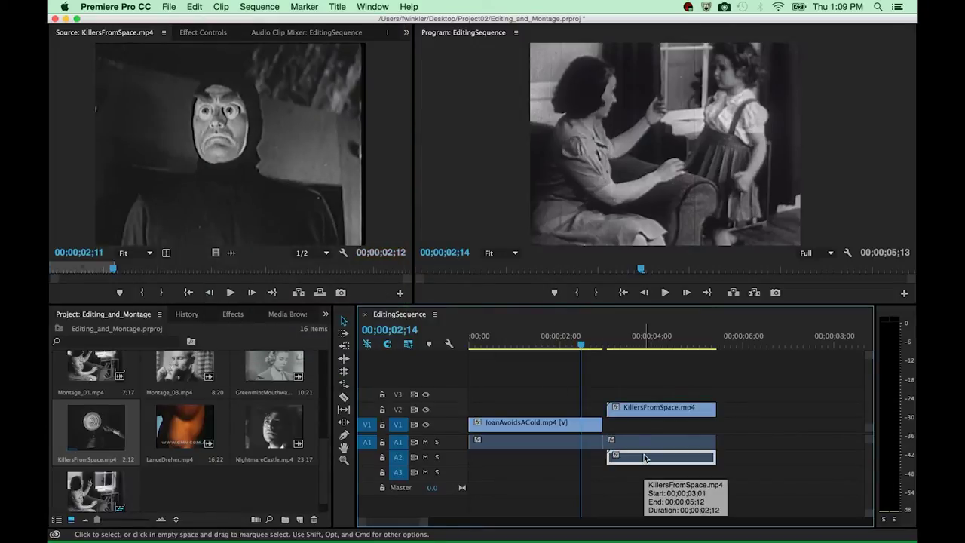
{"action": "key", "text": "Delete"}
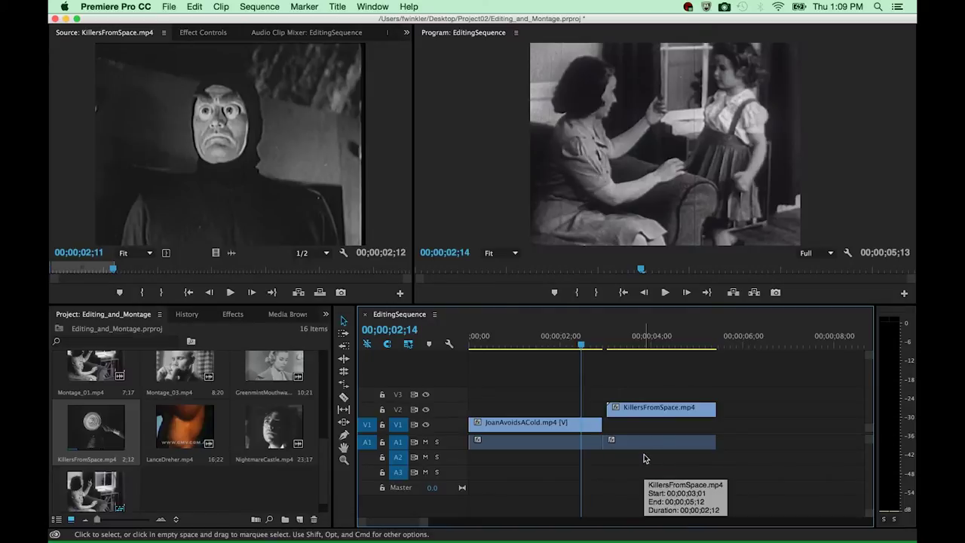
{"action": "left_click_drag", "start_coordinate": [663, 416], "coordinate": [714, 436]}
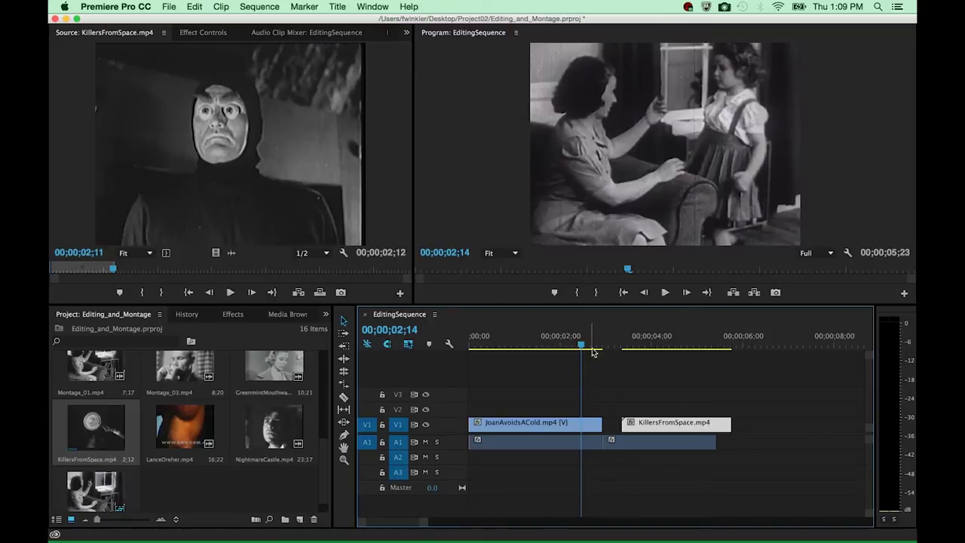
{"action": "left_click_drag", "start_coordinate": [592, 351], "coordinate": [712, 358]}
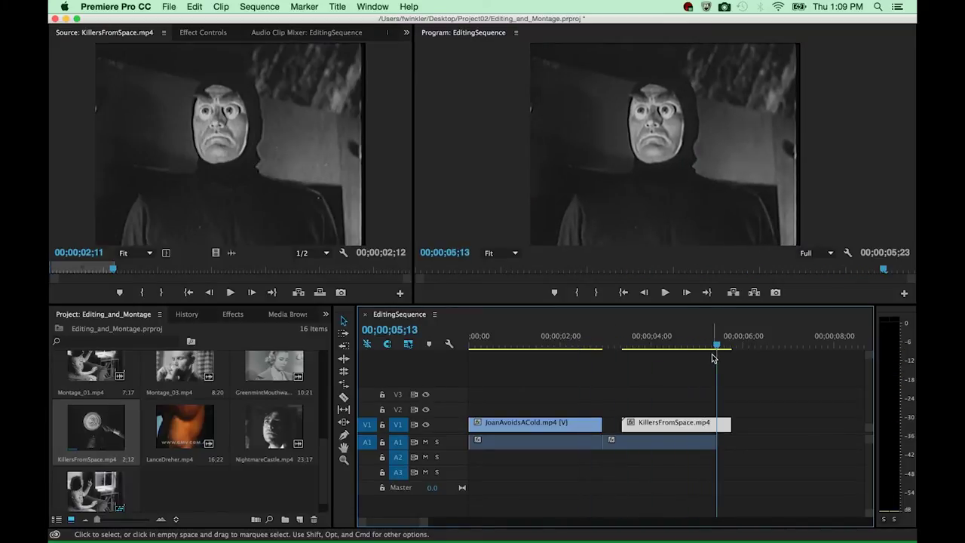
{"action": "left_click_drag", "start_coordinate": [712, 424], "coordinate": [692, 427]}
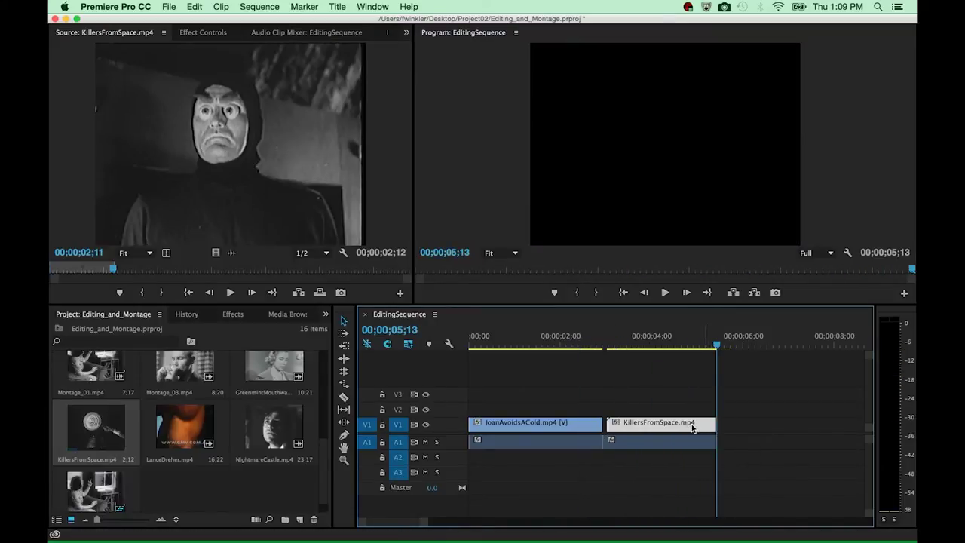
Unlink the video and audio of the first JoanAvoidsACold.mp4 clip.
{"action": "left_click_drag", "start_coordinate": [716, 348], "coordinate": [604, 364]}
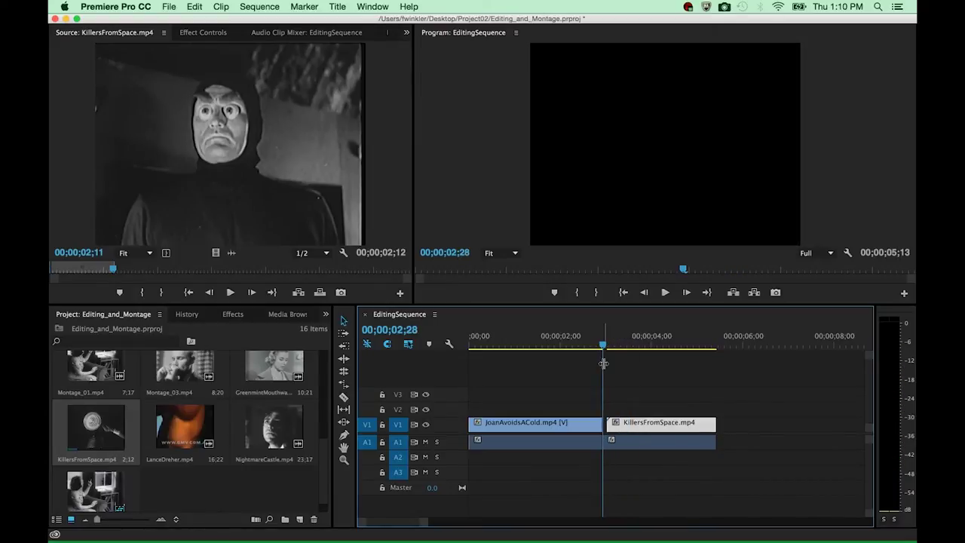
{"action": "left_click_drag", "start_coordinate": [603, 363], "coordinate": [616, 367]}
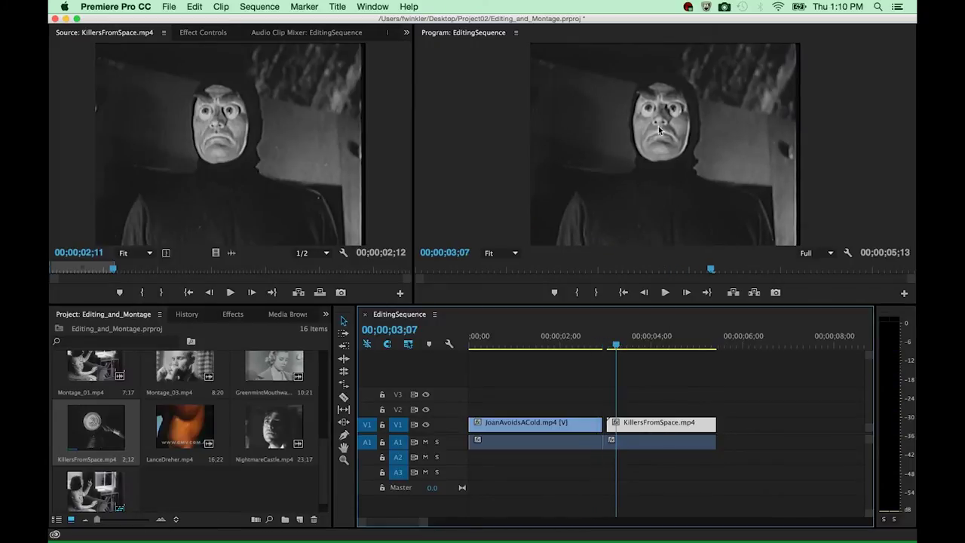
{"action": "left_click", "coordinate": [582, 431]}
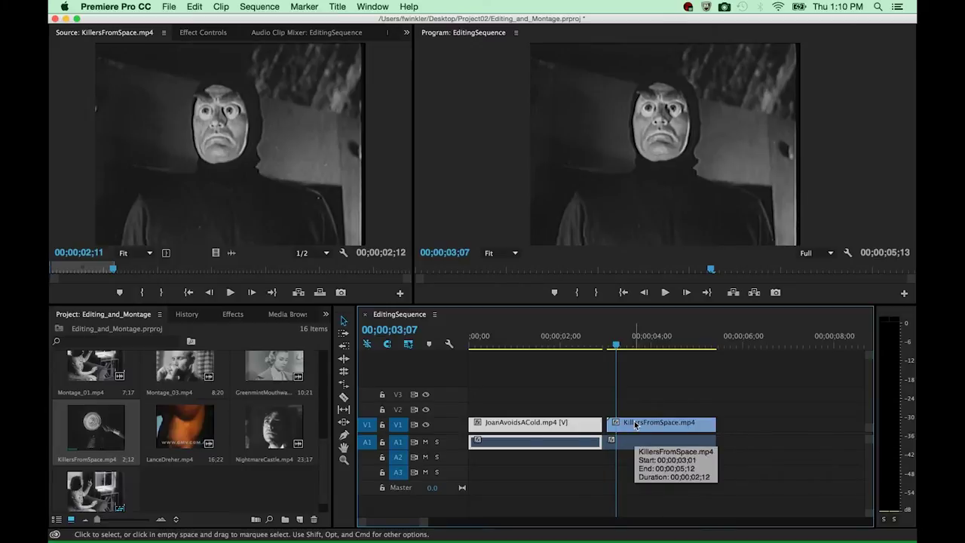
{"action": "left_click", "coordinate": [547, 442]}
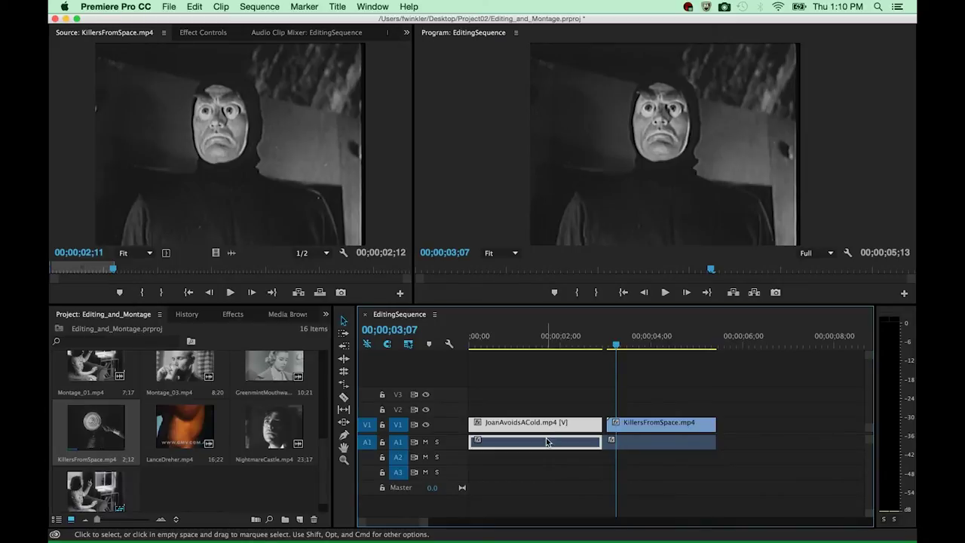
{"action": "left_click", "coordinate": [221, 7]}
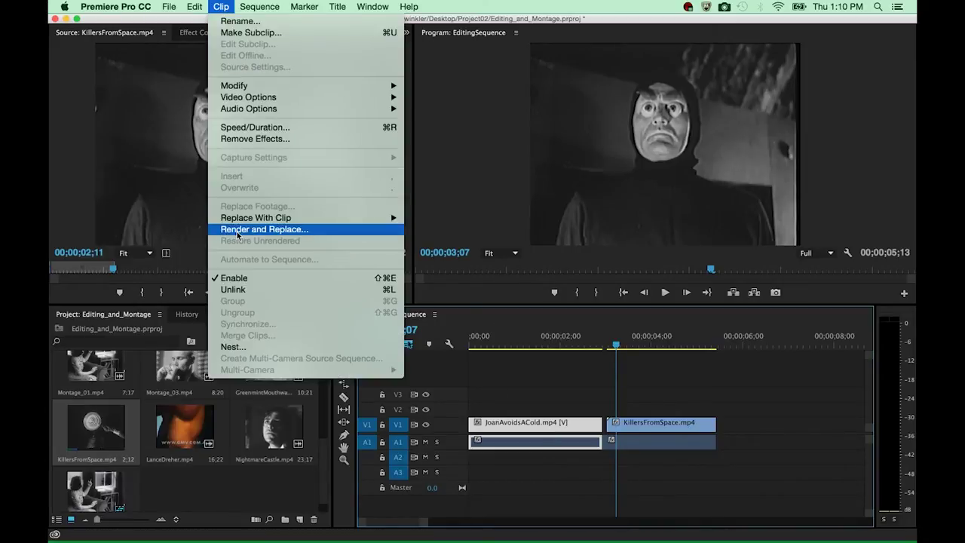
{"action": "left_click", "coordinate": [235, 277]}
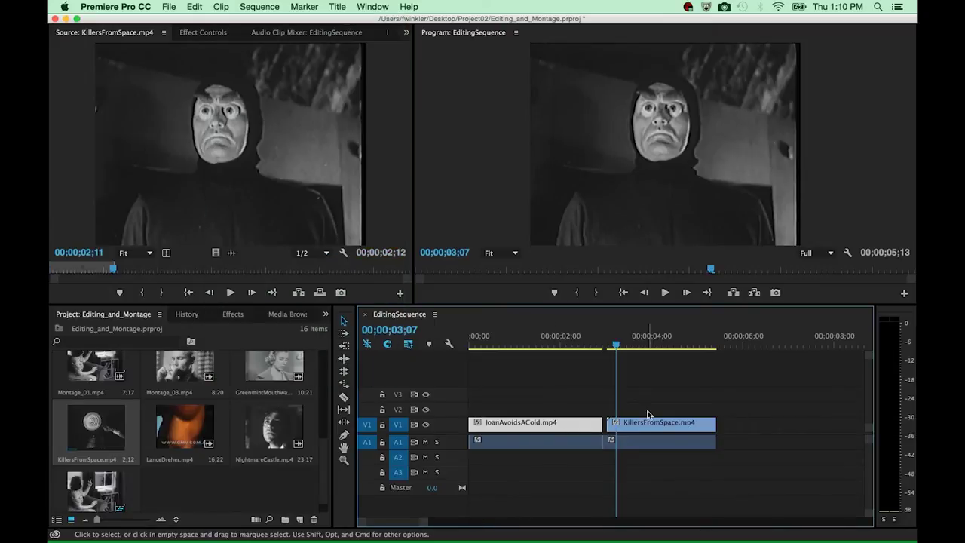
Extend the end of the JoanAvoidsACold.mp4 video on V1 to 00;00;03;00, closing the gap before KillersFromSpace.mp4.
{"action": "key", "text": "Left"}
{"action": "key", "text": "Left"}
{"action": "key", "text": "Left"}
{"action": "key", "text": "Left"}
{"action": "key", "text": "Left"}
{"action": "key", "text": "Left"}
{"action": "key", "text": "Left"}
{"action": "key", "text": "Left"}
{"action": "key", "text": "Left"}
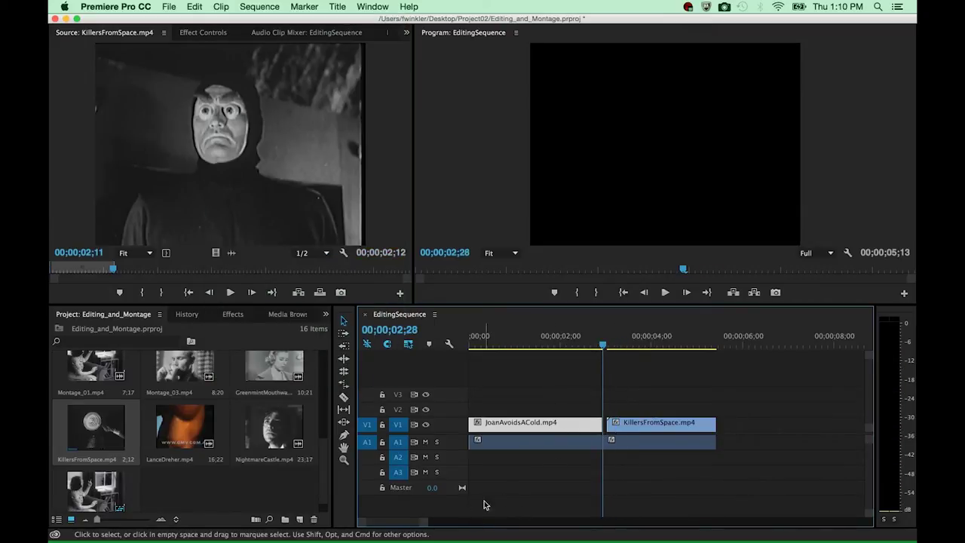
{"action": "left_click_drag", "start_coordinate": [426, 521], "coordinate": [409, 521]}
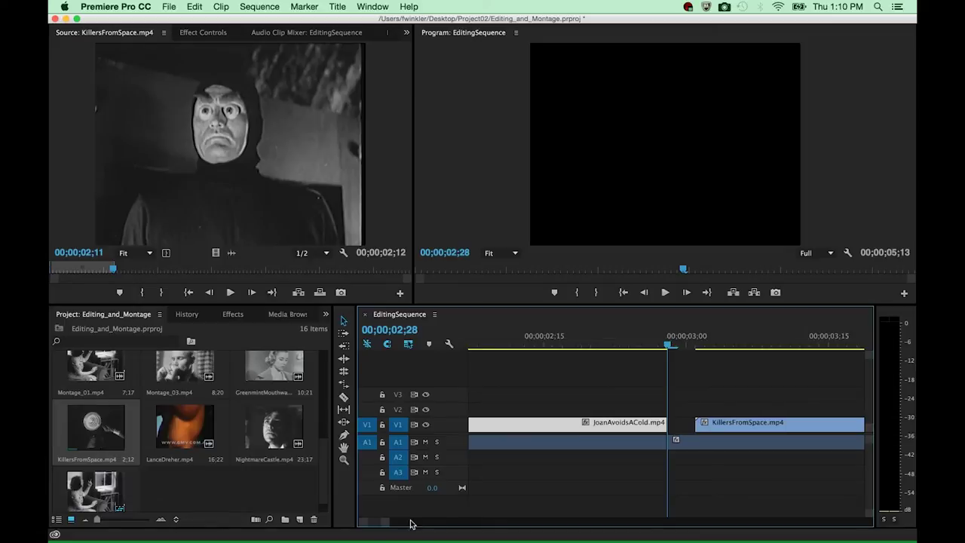
{"action": "left_click", "coordinate": [343, 322]}
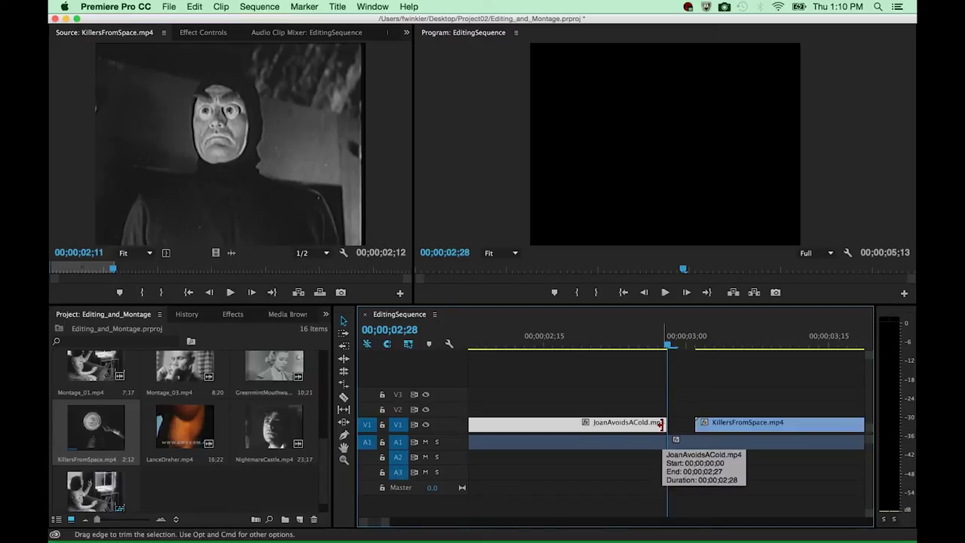
{"action": "left_click_drag", "start_coordinate": [661, 425], "coordinate": [691, 425]}
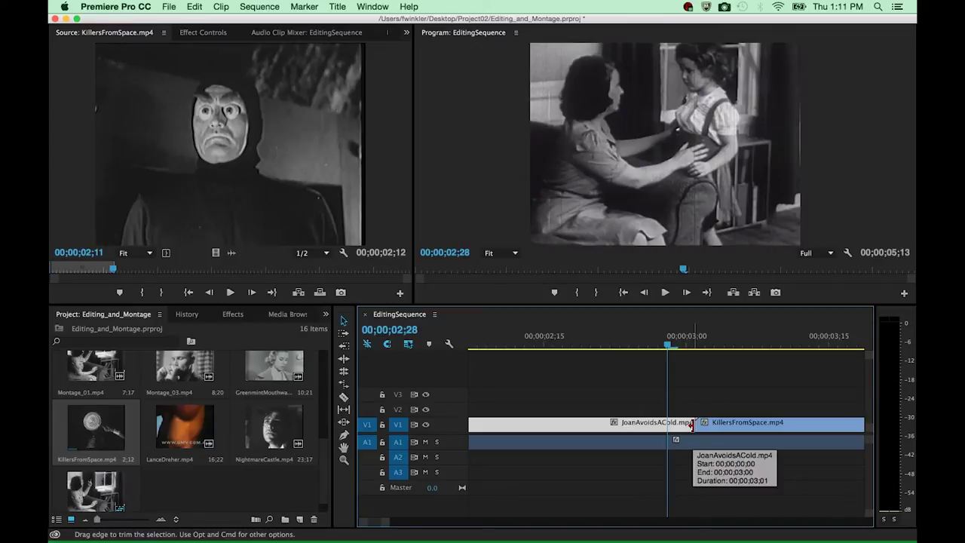
Review the cut between JoanAvoidsACold.mp4 and KillersFromSpace.mp4 in the sequence, leaving the playhead at 00;00;04;14.
{"action": "left_click_drag", "start_coordinate": [383, 523], "coordinate": [425, 526]}
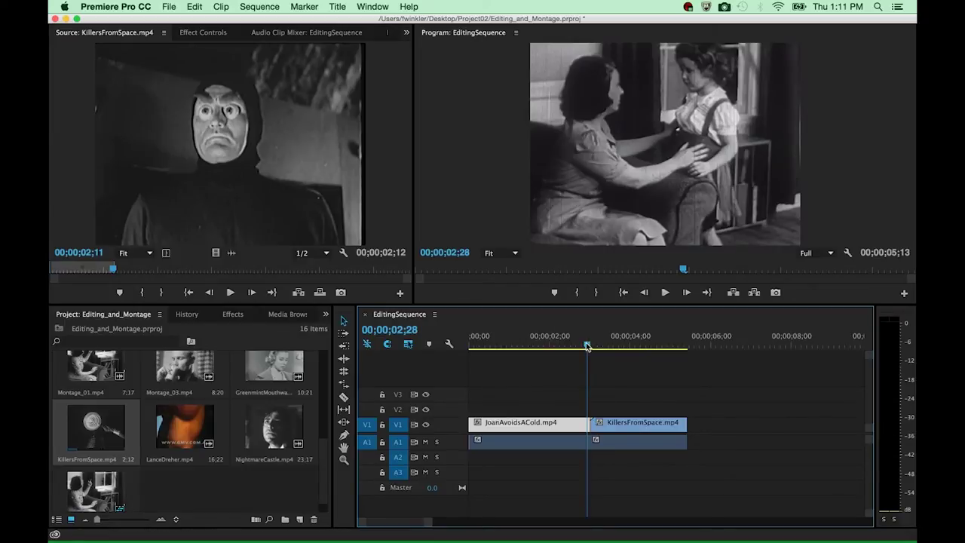
{"action": "key", "text": "Home"}
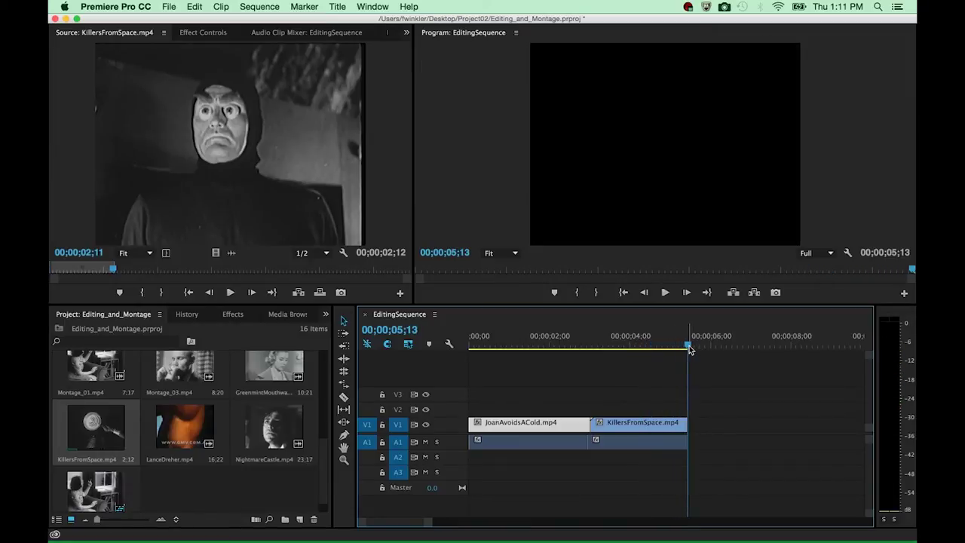
{"action": "left_click_drag", "start_coordinate": [688, 348], "coordinate": [586, 350]}
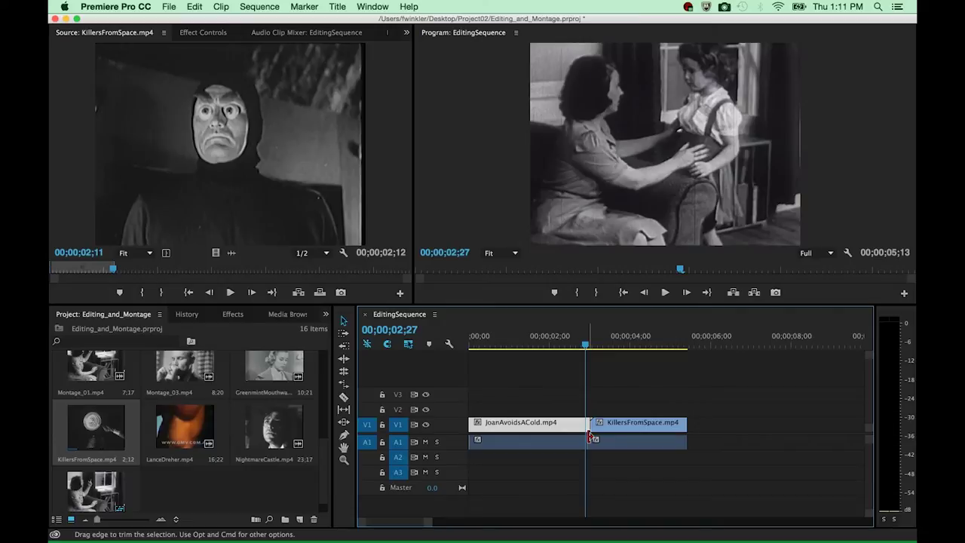
{"action": "left_click_drag", "start_coordinate": [587, 345], "coordinate": [650, 346]}
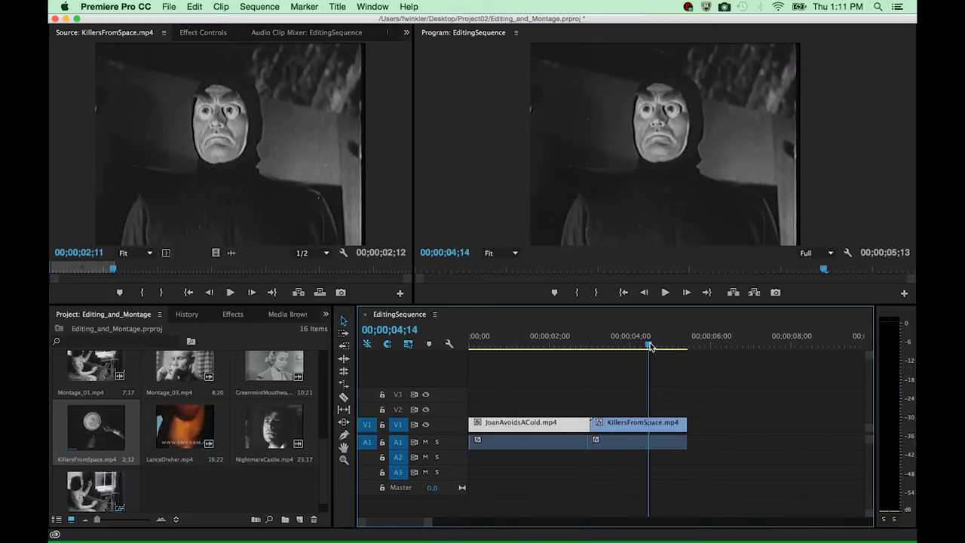
Open NightmareCastle.mp4 as the source, preview the man's close-up, and mark its In point at 00;00;03;16.
{"action": "double_click", "coordinate": [275, 434]}
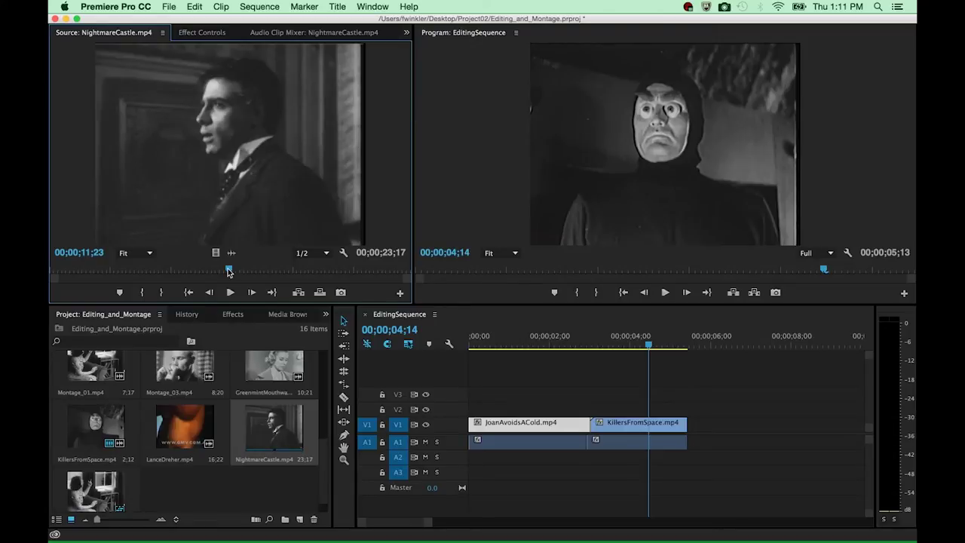
{"action": "left_click_drag", "start_coordinate": [229, 272], "coordinate": [72, 271]}
{"action": "key", "text": "space"}
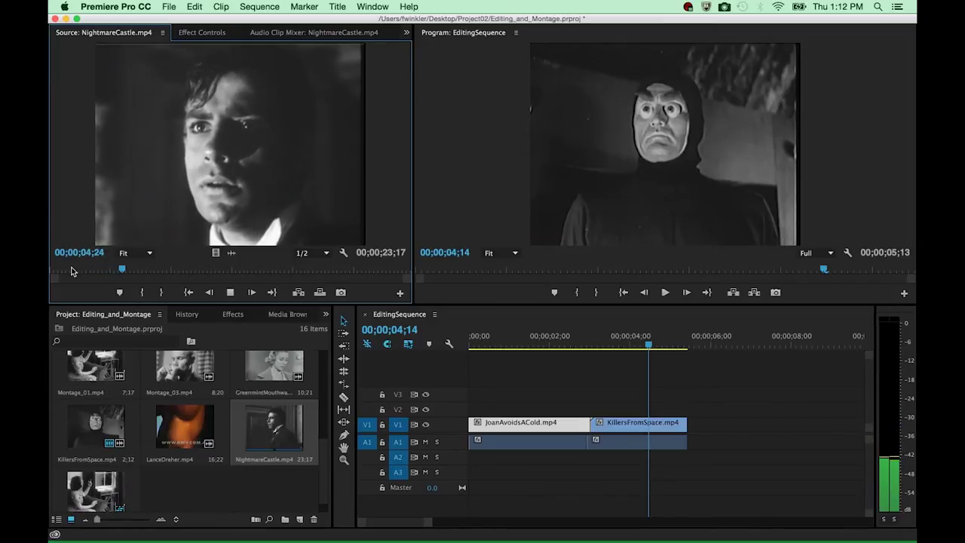
{"action": "key", "text": "space"}
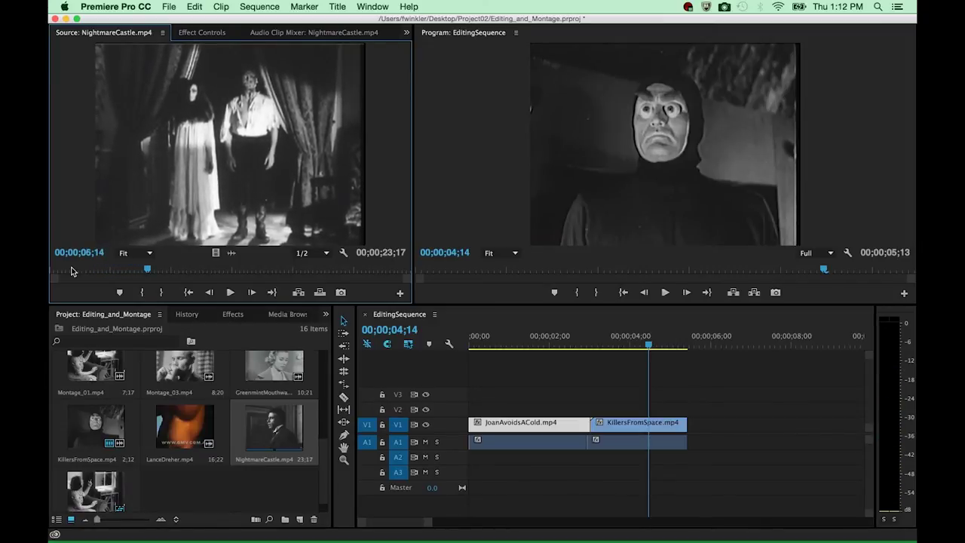
{"action": "left_click_drag", "start_coordinate": [146, 270], "coordinate": [94, 269]}
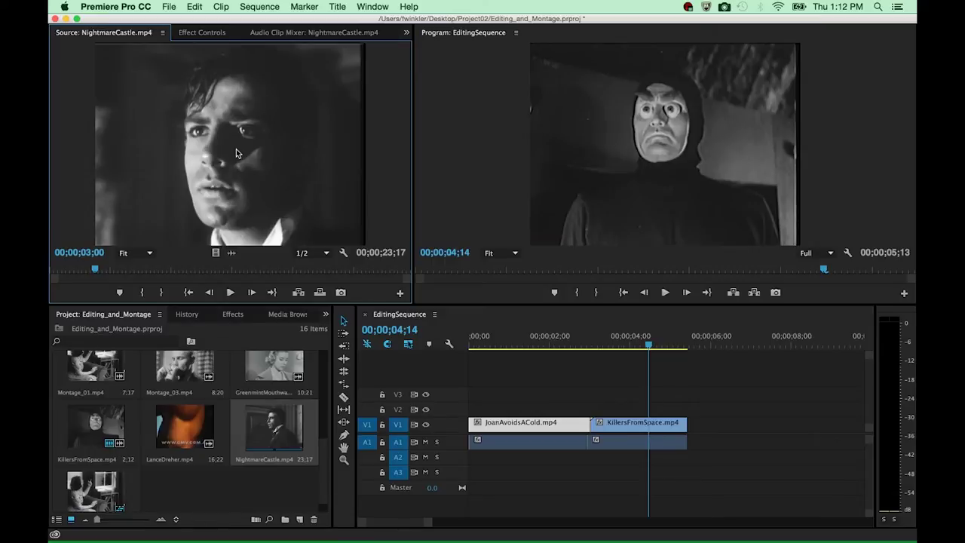
{"action": "left_click", "coordinate": [86, 270]}
{"action": "mouse_move", "coordinate": [86, 271]}
{"action": "left_mouse_down"}
{"action": "mouse_move", "coordinate": [107, 271]}
{"action": "mouse_move", "coordinate": [98, 271]}
{"action": "left_mouse_up"}
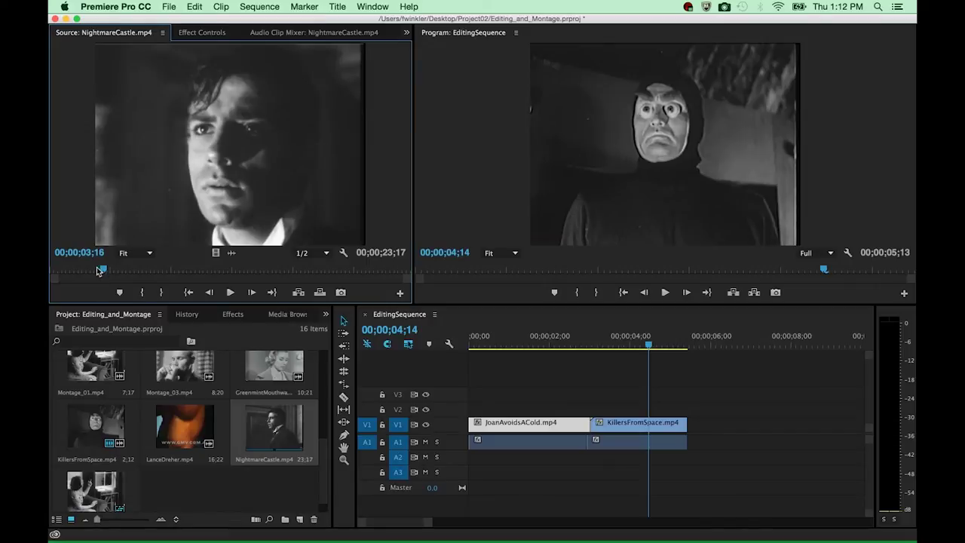
{"action": "key", "text": "i"}
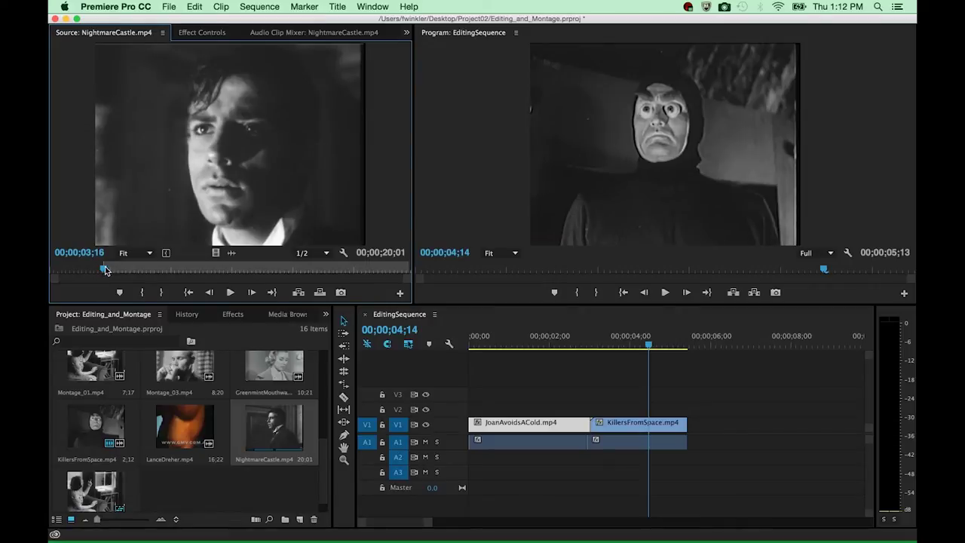
Mark the Out point of NightmareCastle.mp4 at 00;00;04;24 and place the section on V1 and A1 directly after KillersFromSpace.mp4.
{"action": "key", "text": "space"}
{"action": "key", "text": "Right"}
{"action": "key", "text": "Right"}
{"action": "key", "text": "Right"}
{"action": "key", "text": "Right"}
{"action": "key", "text": "Right"}
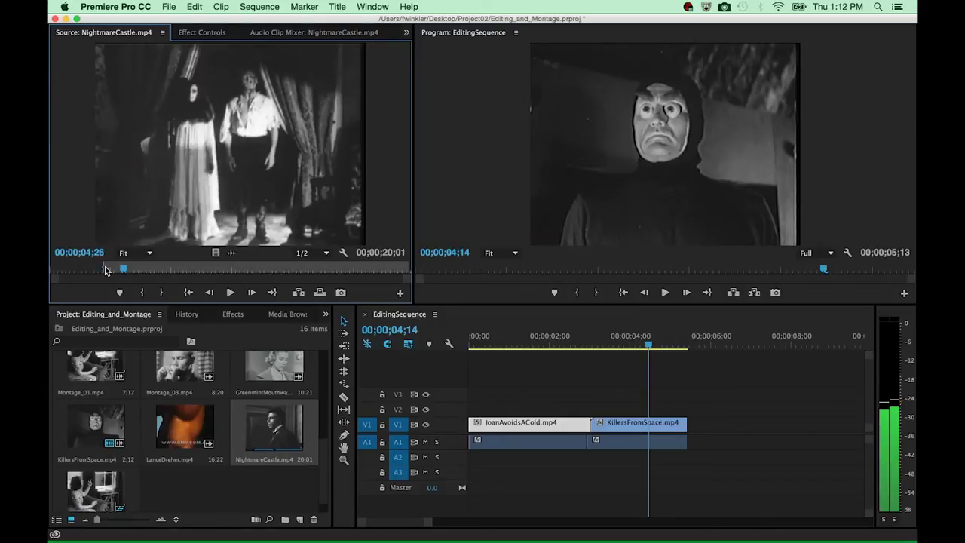
{"action": "key", "text": "Right"}
{"action": "key", "text": "Left"}
{"action": "key", "text": "Right"}
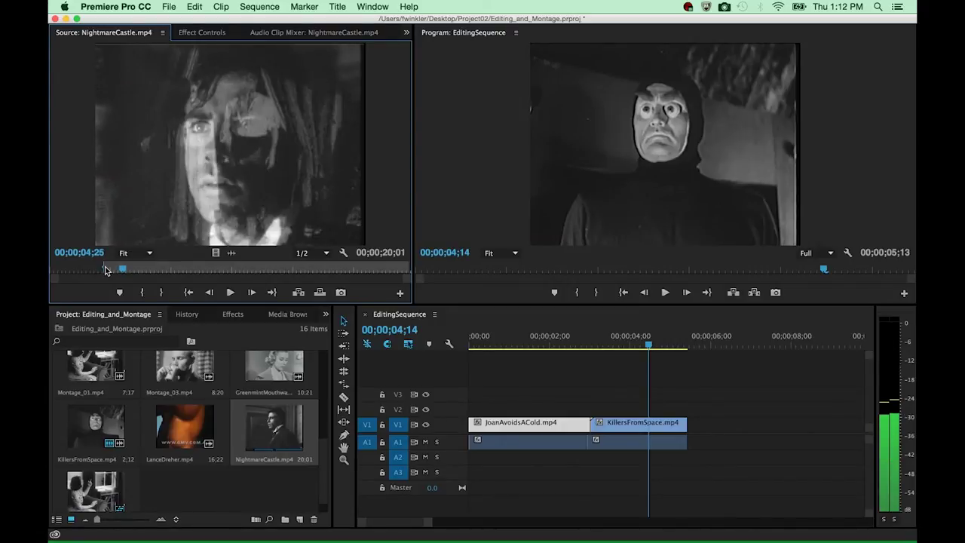
{"action": "key", "text": "Left"}
{"action": "key", "text": "o"}
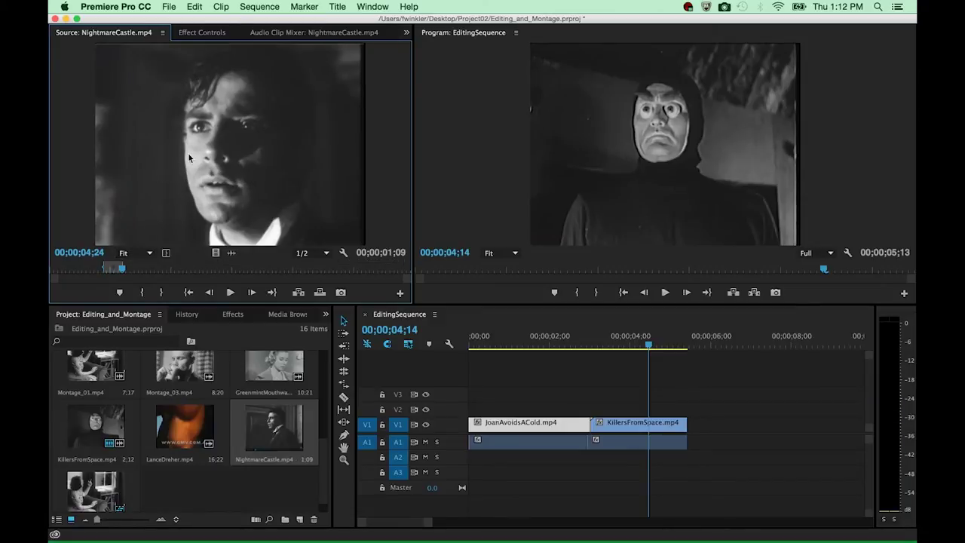
{"action": "left_click_drag", "start_coordinate": [188, 152], "coordinate": [688, 426]}
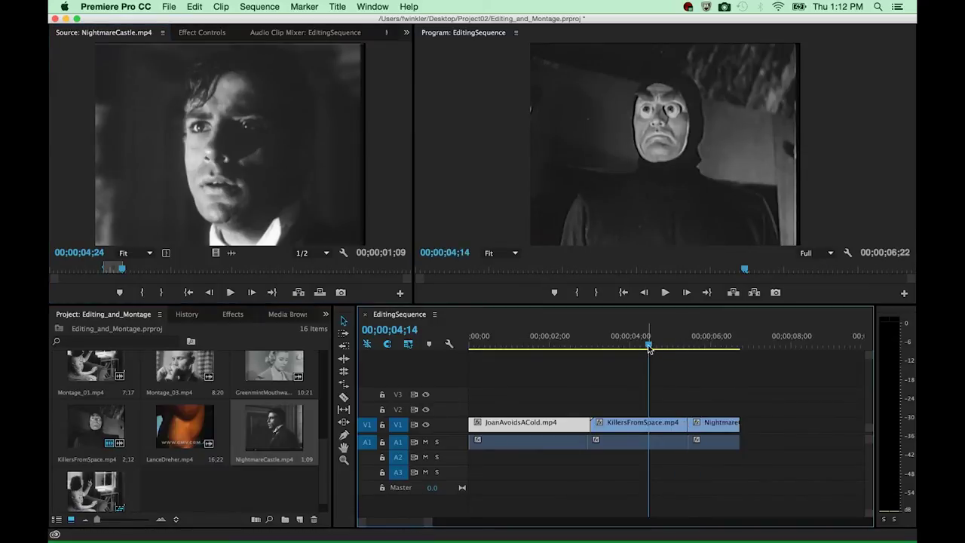
Play the montage from the start of the sequence into the NightmareCastle.mp4 clip, stopping at 00;00;06;15.
{"action": "left_click_drag", "start_coordinate": [648, 348], "coordinate": [465, 345]}
{"action": "key", "text": "space"}
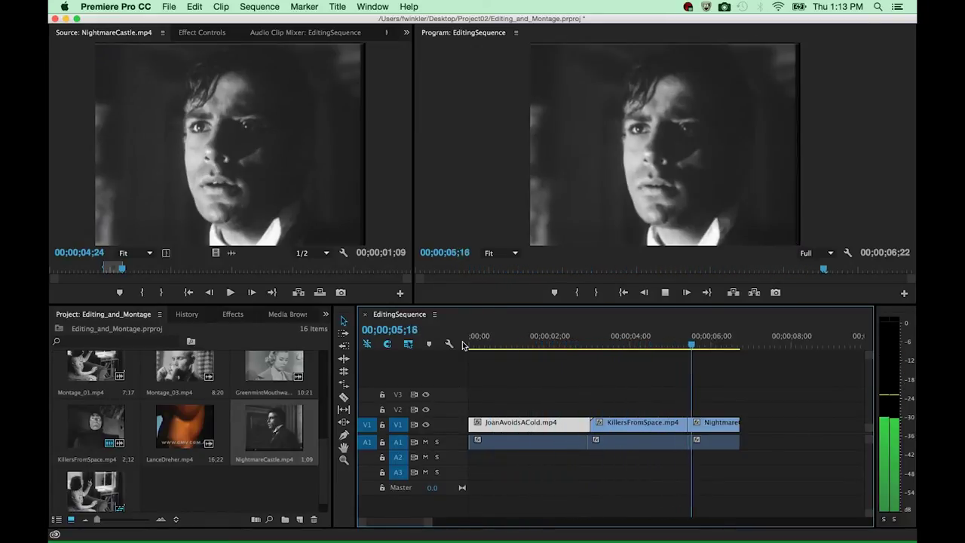
{"action": "key", "text": "space"}
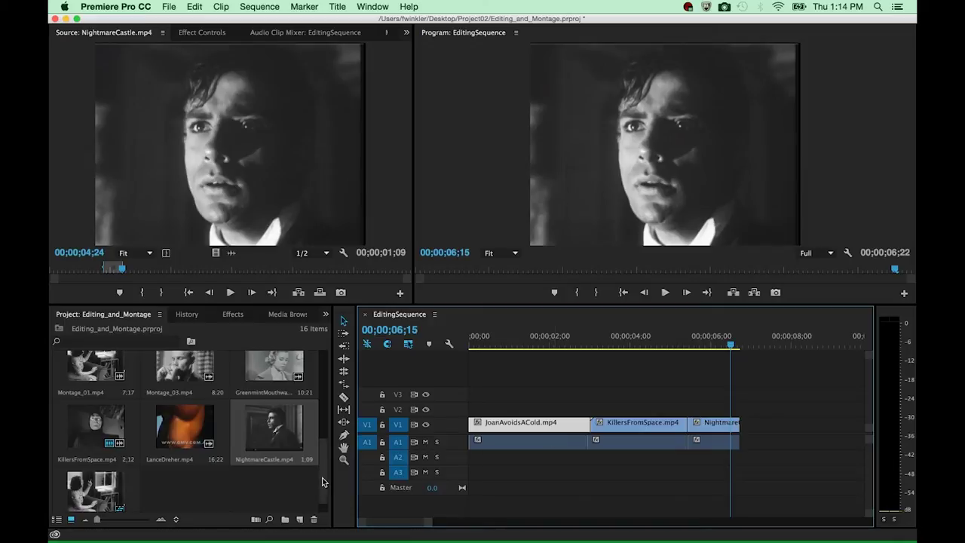
Open Montage_02.mp4 as the source and play it from the start through the bodybuilder shot at its end.
{"action": "left_click_drag", "start_coordinate": [322, 477], "coordinate": [324, 390]}
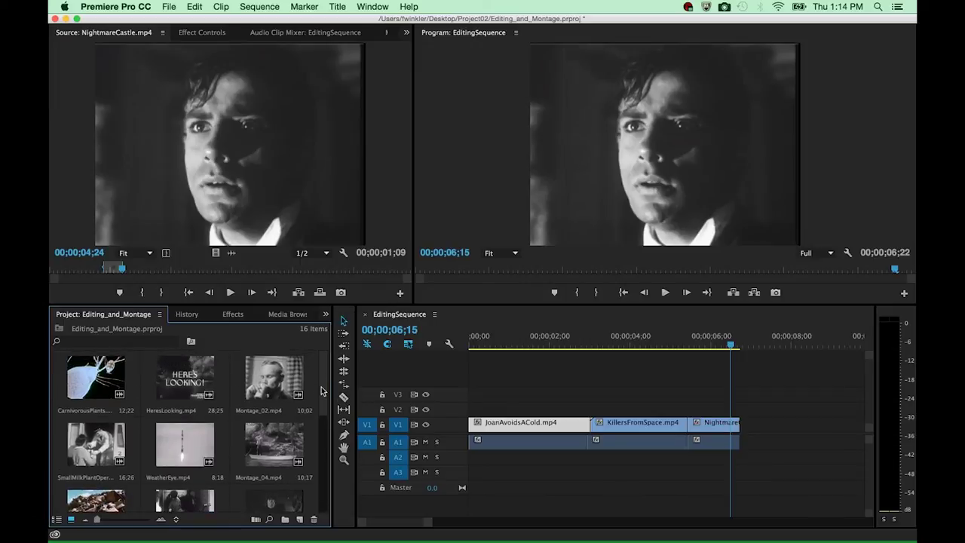
{"action": "double_click", "coordinate": [274, 377]}
{"action": "left_click_drag", "start_coordinate": [260, 269], "coordinate": [51, 269]}
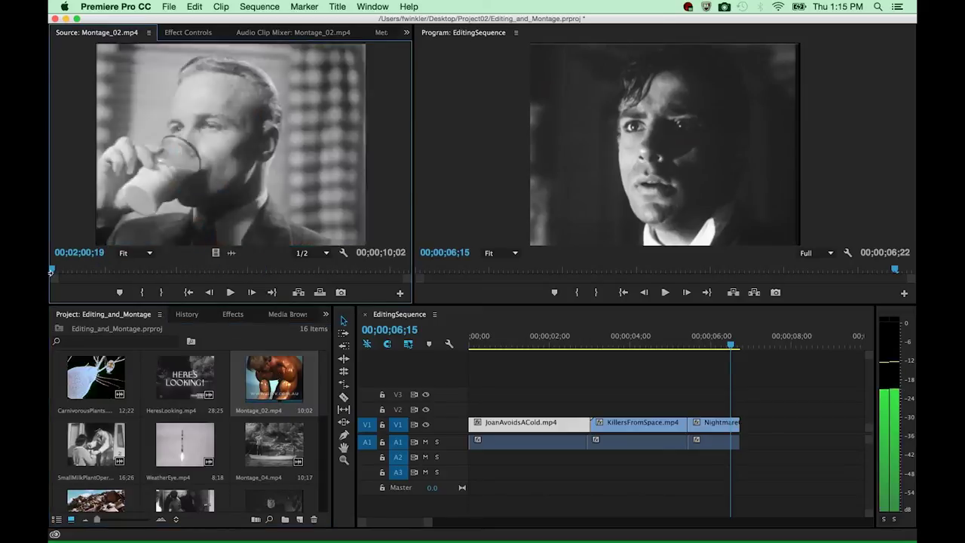
{"action": "left_click", "coordinate": [230, 292]}
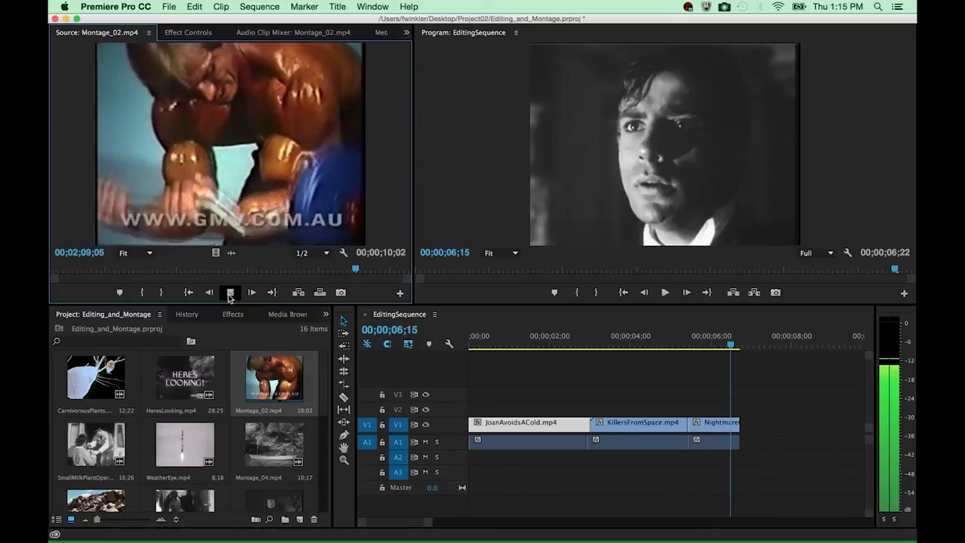
{"action": "left_click", "coordinate": [230, 293]}
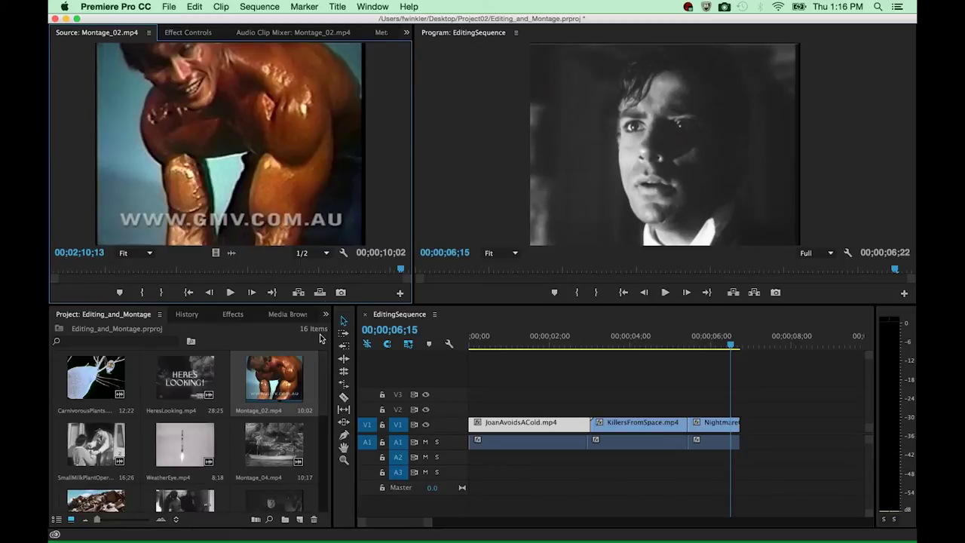
Open Montage_03.mp4 as the source and play it from the drinking man through the landfill shot.
{"action": "scroll", "coordinate": [324, 396], "scroll_direction": "down", "scroll_amount": 2}
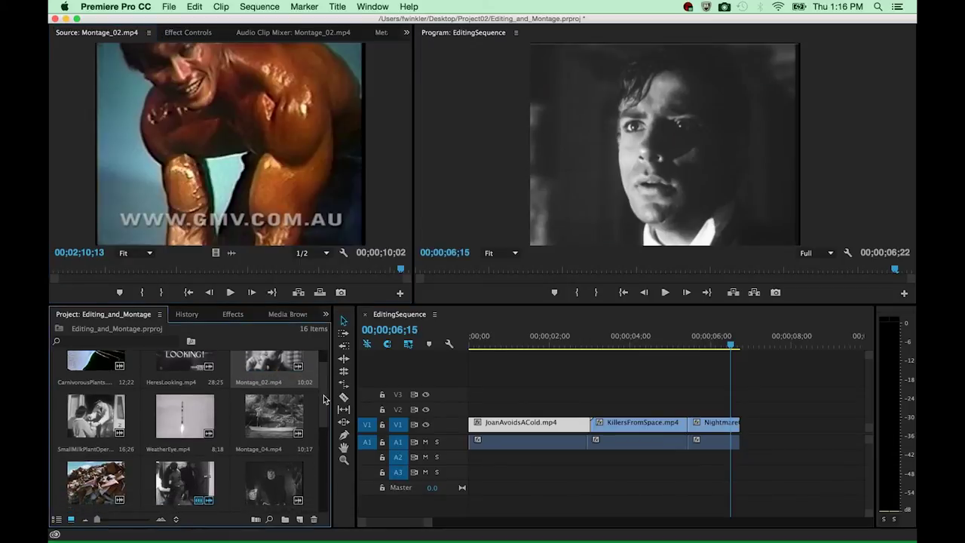
{"action": "scroll", "coordinate": [324, 399], "scroll_direction": "down", "scroll_amount": 5}
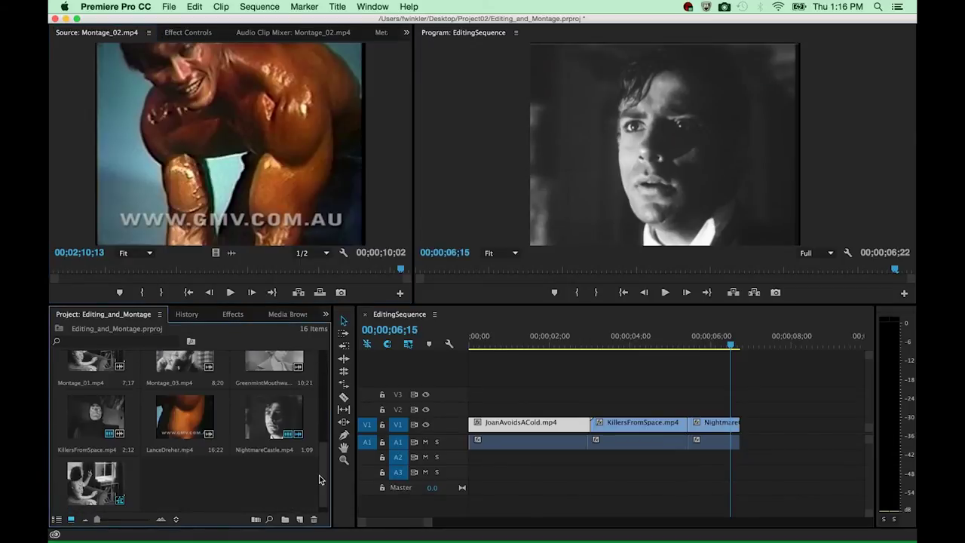
{"action": "scroll", "coordinate": [319, 446], "scroll_direction": "up", "scroll_amount": 1}
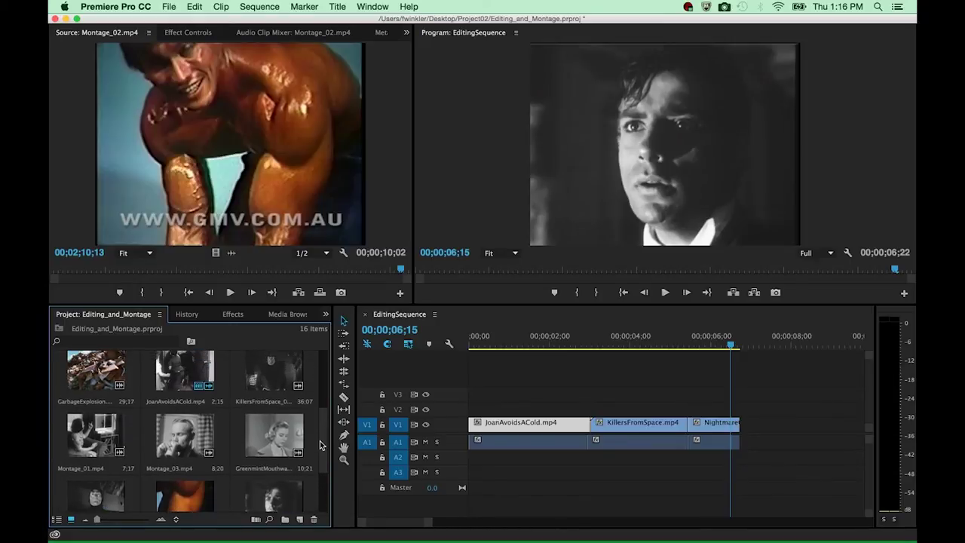
{"action": "double_click", "coordinate": [196, 436]}
{"action": "left_click_drag", "start_coordinate": [228, 269], "coordinate": [50, 277]}
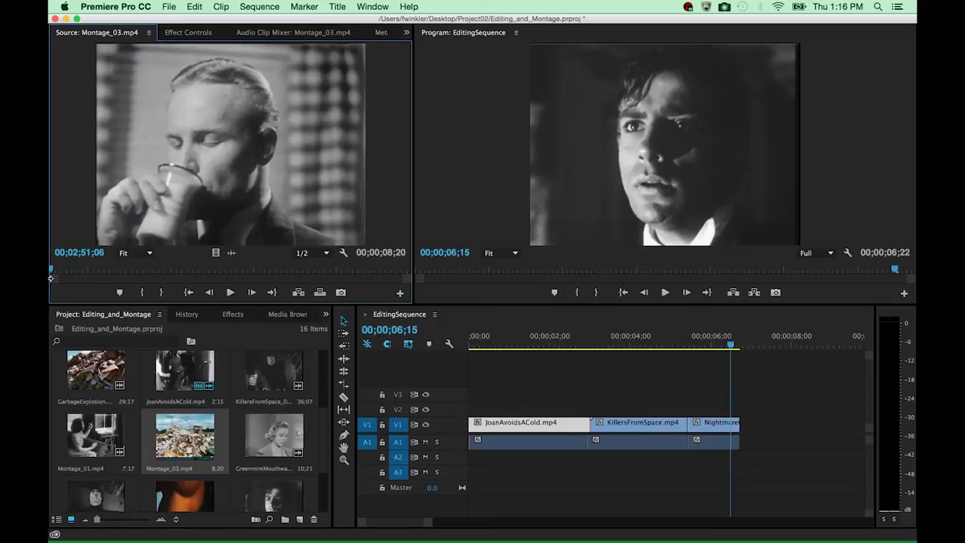
{"action": "left_click", "coordinate": [231, 292]}
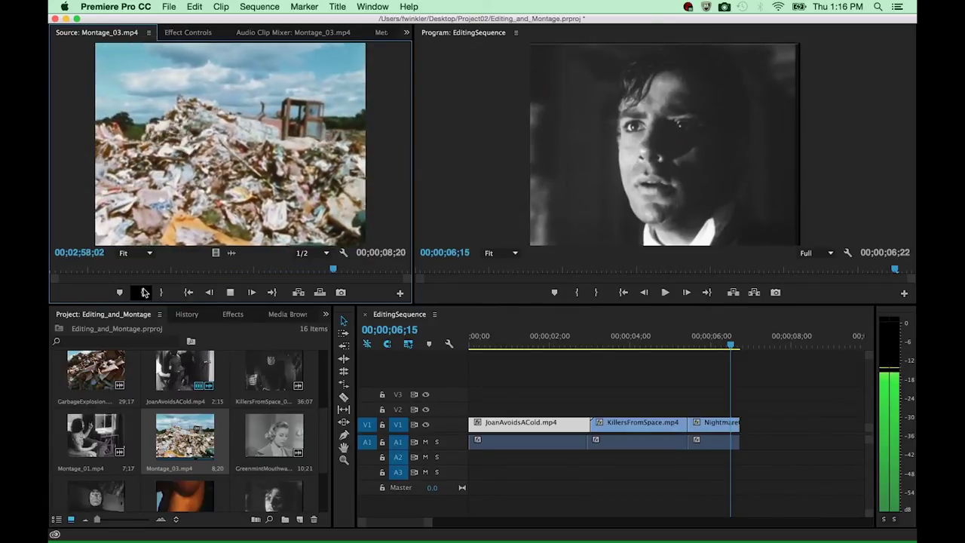
{"action": "key", "text": "space"}
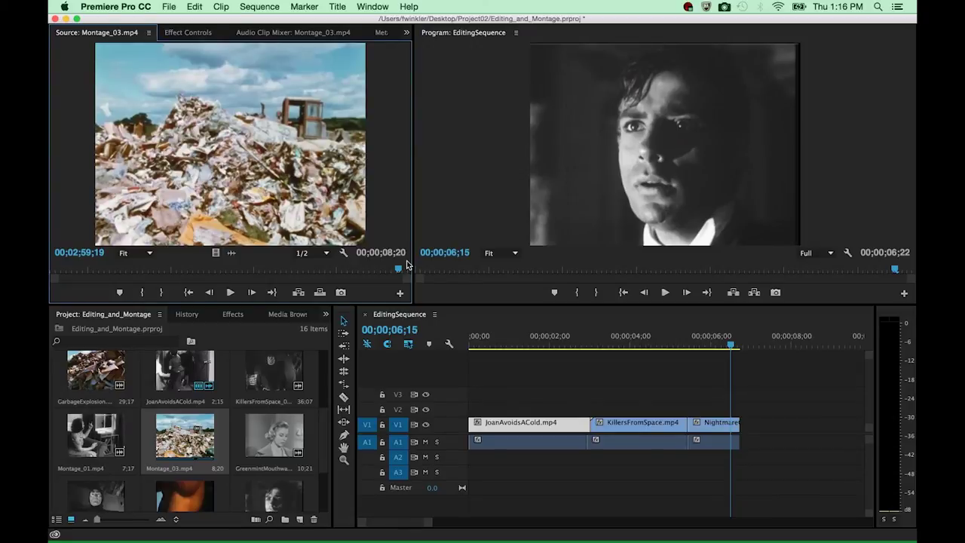
Scrub Montage_03.mp4 to the milk cartons and the landfill shot, leaving the source playhead at 00;02;56;18.
{"action": "left_click_drag", "start_coordinate": [399, 268], "coordinate": [177, 268]}
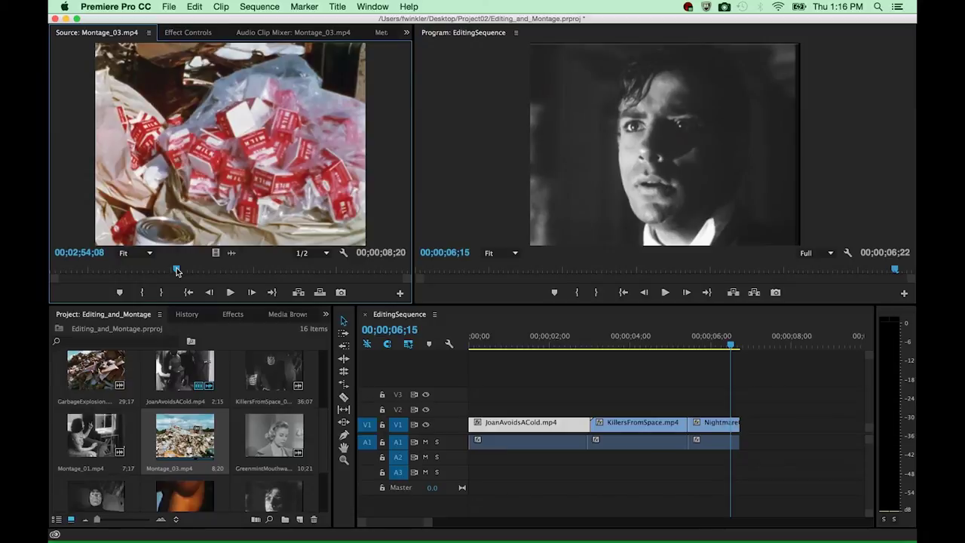
{"action": "left_click_drag", "start_coordinate": [177, 268], "coordinate": [285, 270]}
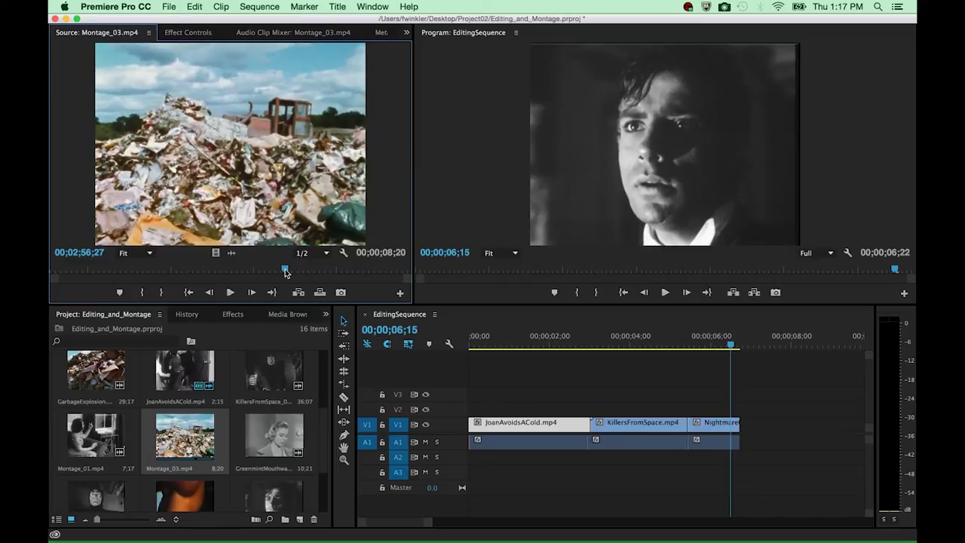
{"action": "mouse_move", "coordinate": [285, 273]}
{"action": "left_mouse_down"}
{"action": "mouse_move", "coordinate": [82, 273]}
{"action": "mouse_move", "coordinate": [273, 268]}
{"action": "left_mouse_up"}
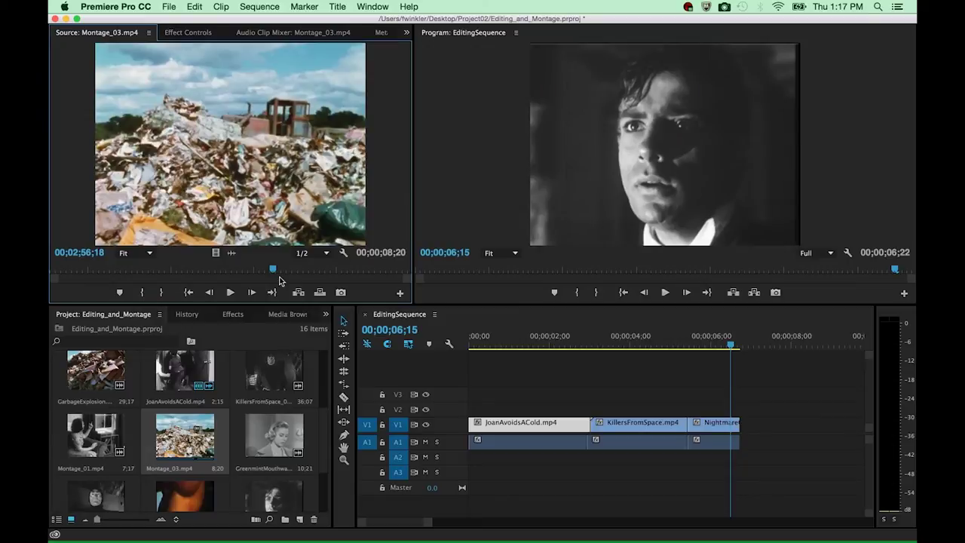
Reopen Montage_02.mp4 and compare the drinking man's shot at 00;02;01;16 with the bodybuilder's shot at 00;02;06;20.
{"action": "left_click_drag", "start_coordinate": [319, 440], "coordinate": [322, 377]}
{"action": "double_click", "coordinate": [270, 379]}
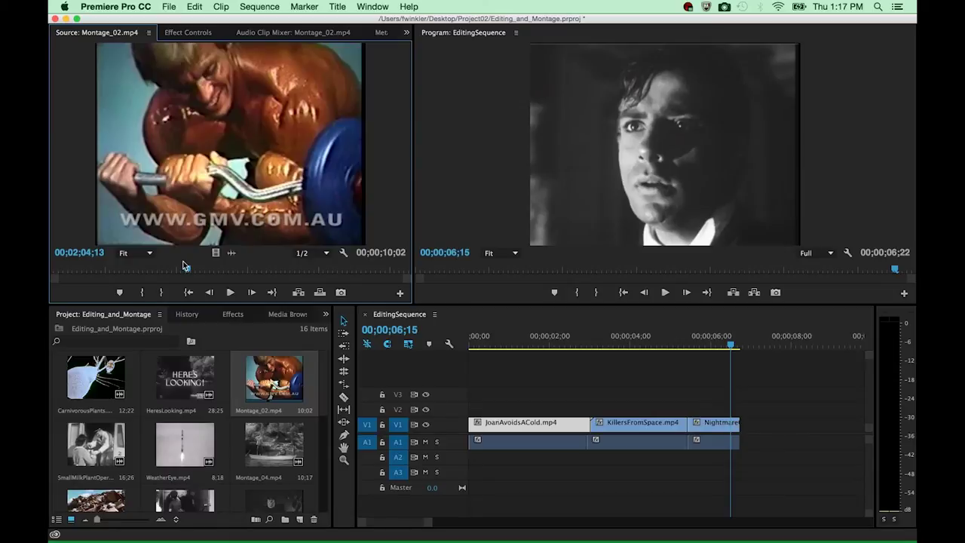
{"action": "left_click_drag", "start_coordinate": [183, 267], "coordinate": [84, 269]}
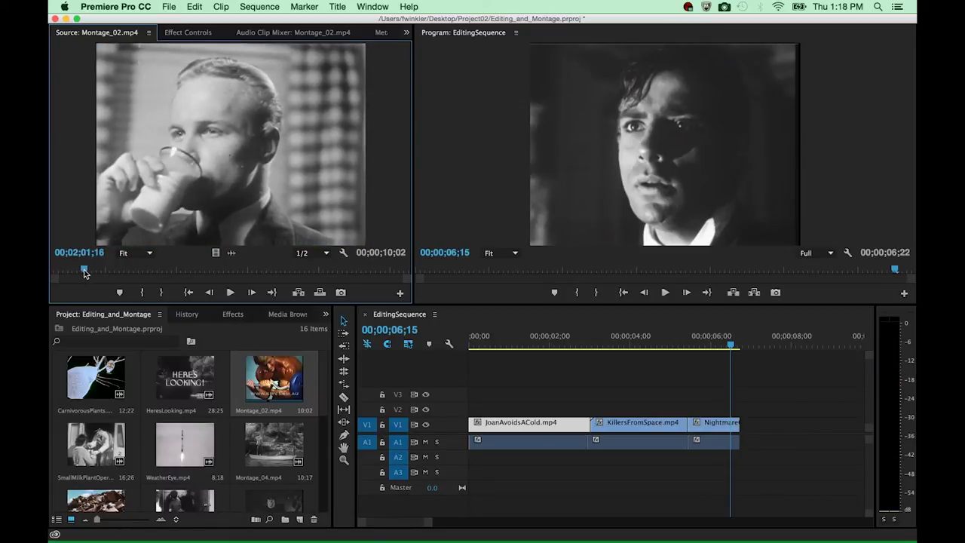
{"action": "left_click", "coordinate": [266, 270]}
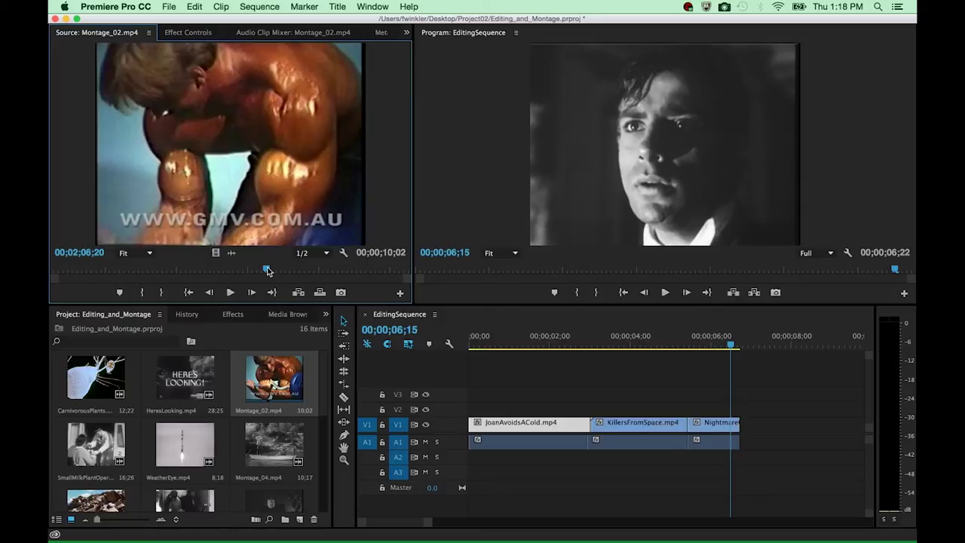
Open Montage_04.mp4 as the source and play it from the start to the end.
{"action": "double_click", "coordinate": [270, 449]}
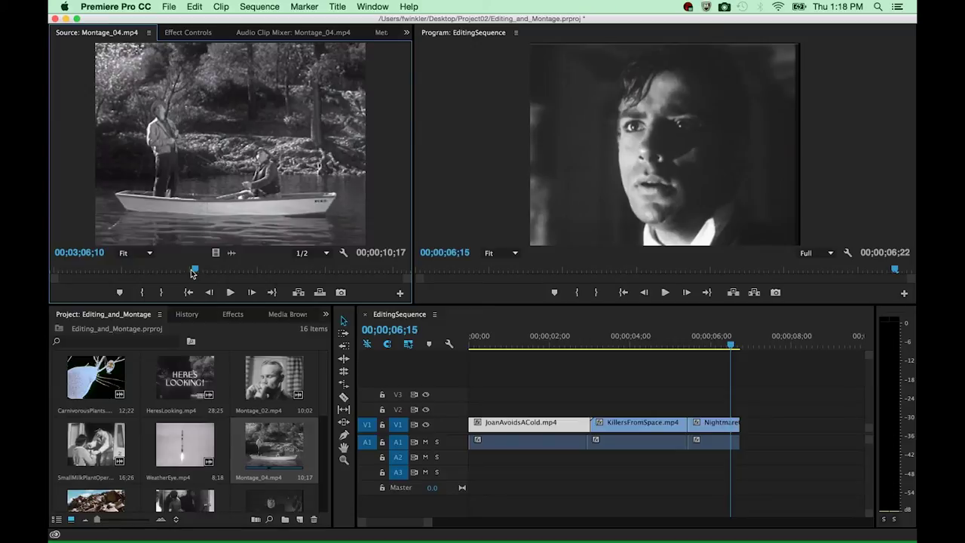
{"action": "left_click_drag", "start_coordinate": [193, 273], "coordinate": [53, 270]}
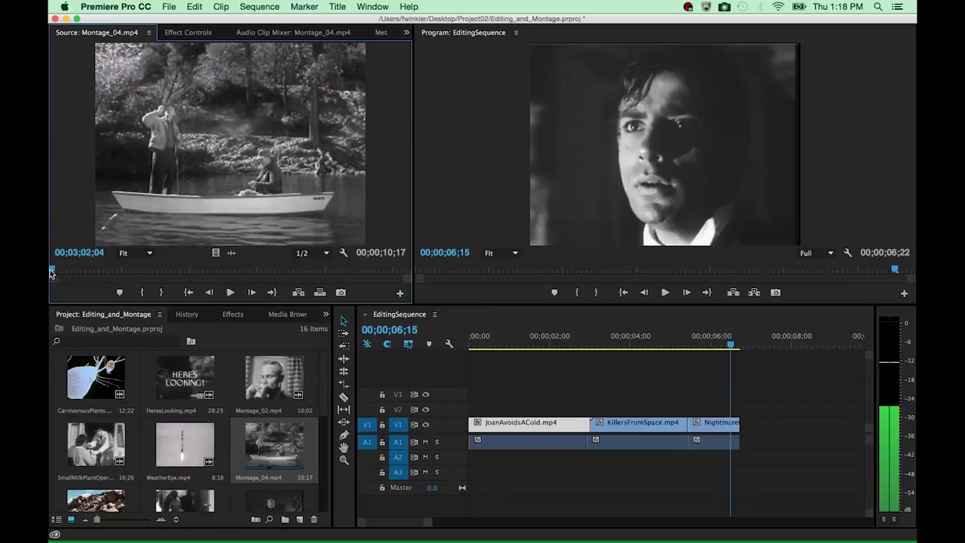
{"action": "left_click", "coordinate": [230, 292]}
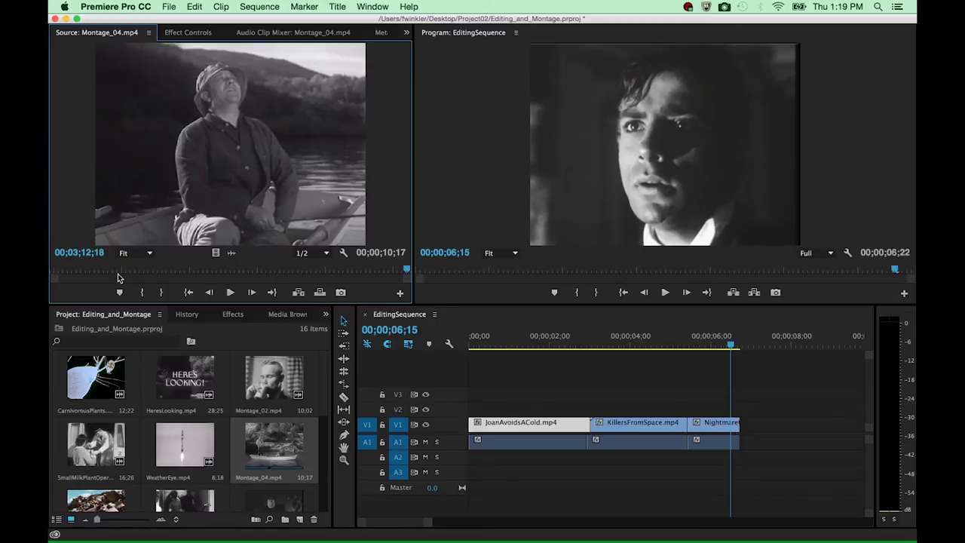
Scrub through Montage_04.mp4 to examine the boat, rocket and fisherman shots, leaving the source playhead at 00;03;07;24.
{"action": "left_click_drag", "start_coordinate": [410, 276], "coordinate": [163, 277]}
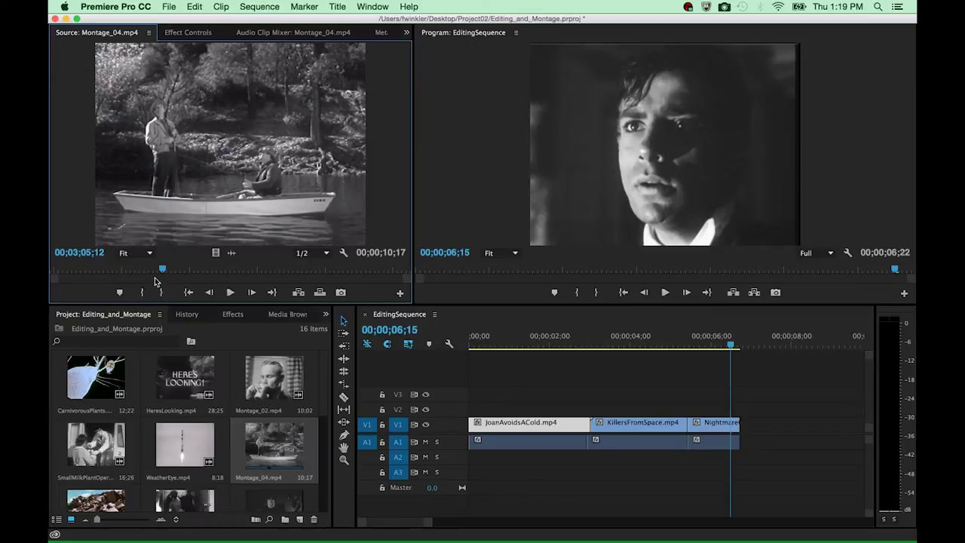
{"action": "left_click_drag", "start_coordinate": [163, 272], "coordinate": [253, 272]}
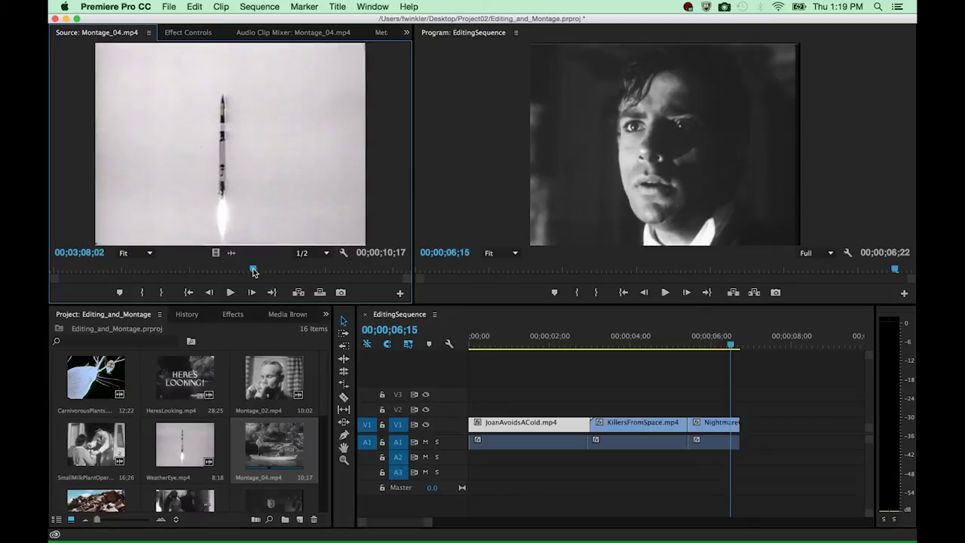
{"action": "left_click_drag", "start_coordinate": [253, 272], "coordinate": [341, 271]}
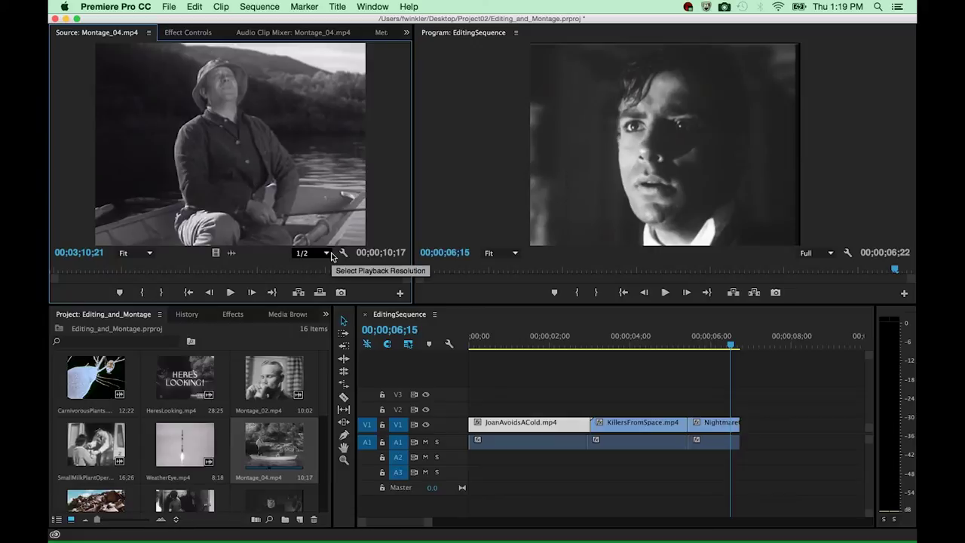
{"action": "left_click_drag", "start_coordinate": [345, 271], "coordinate": [367, 274]}
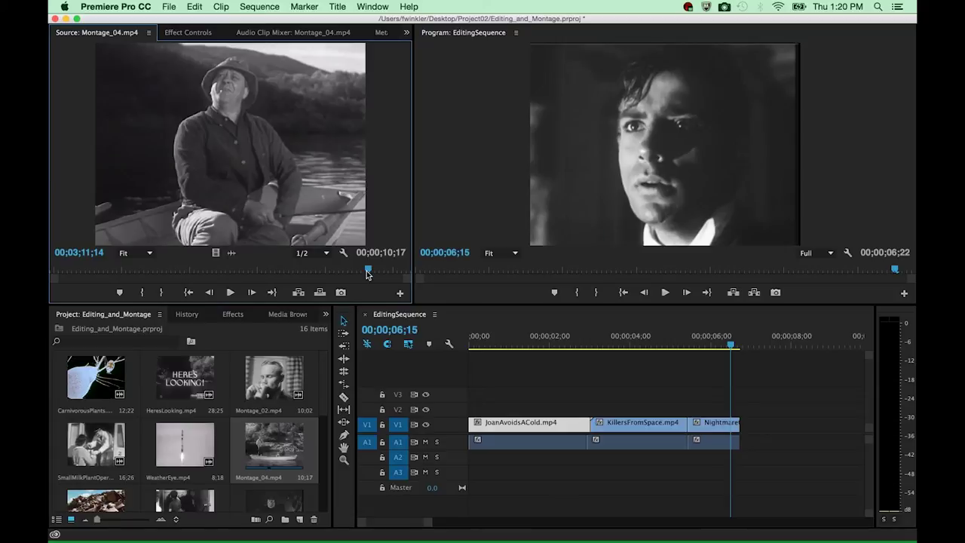
{"action": "left_click_drag", "start_coordinate": [366, 268], "coordinate": [251, 275]}
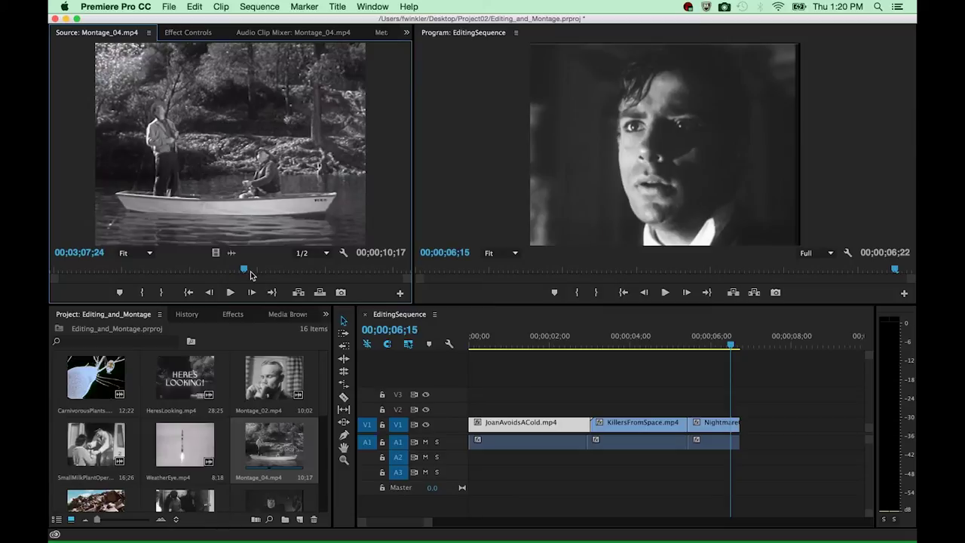
Place the sequence playhead at 00;00;09;03, and open GreenmintMouthwash.mp4 as the source to preview the woman's close-up.
{"action": "mouse_move", "coordinate": [387, 523]}
{"action": "left_mouse_down"}
{"action": "mouse_move", "coordinate": [399, 521]}
{"action": "mouse_move", "coordinate": [390, 520]}
{"action": "left_mouse_up"}
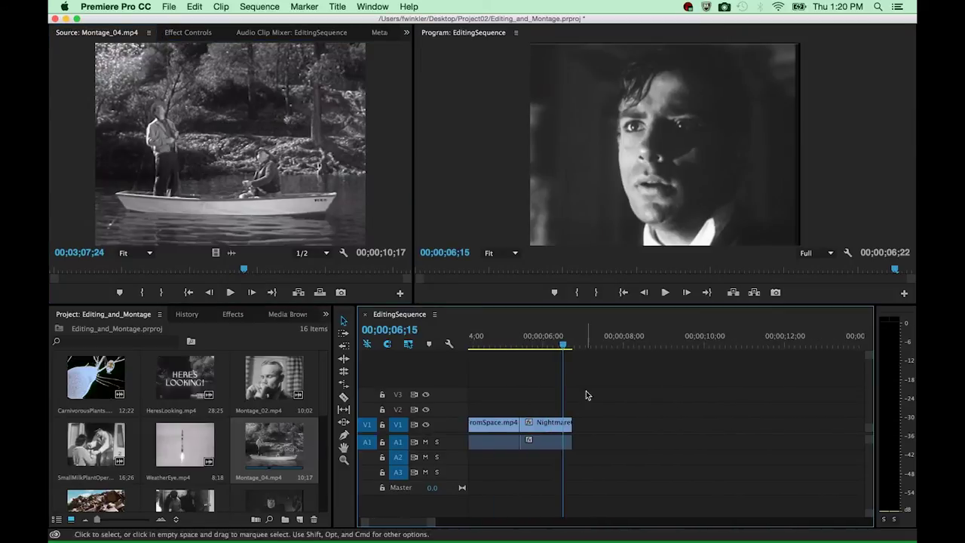
{"action": "left_click", "coordinate": [669, 338]}
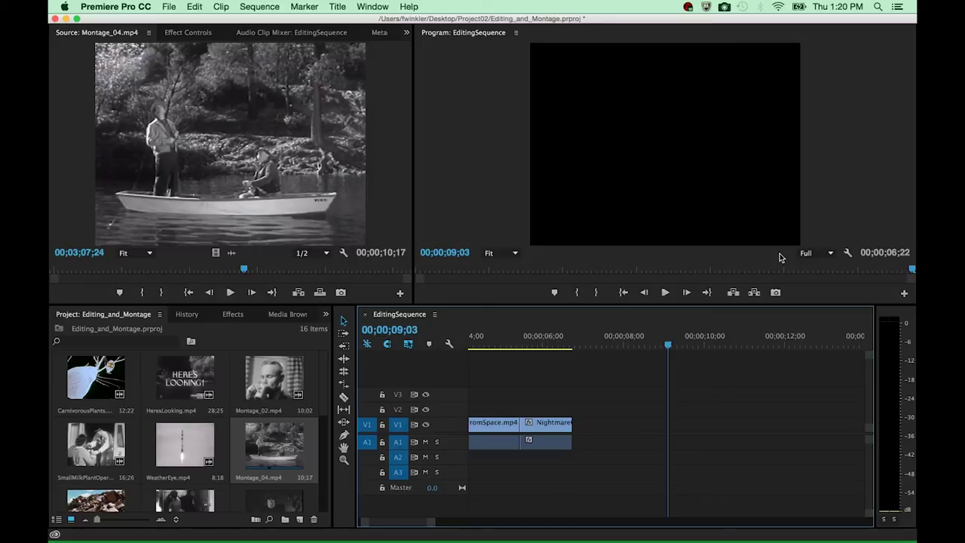
{"action": "left_click_drag", "start_coordinate": [319, 379], "coordinate": [320, 450]}
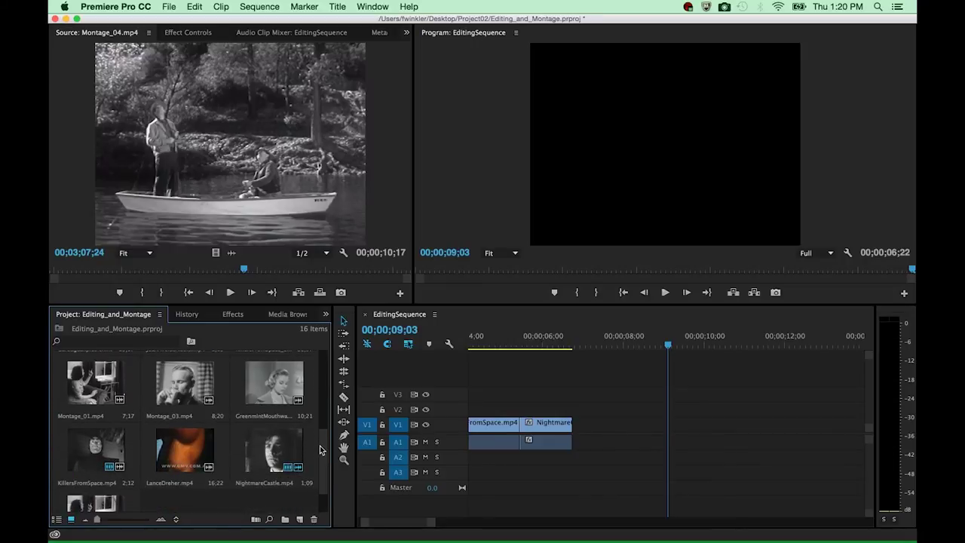
{"action": "double_click", "coordinate": [276, 395]}
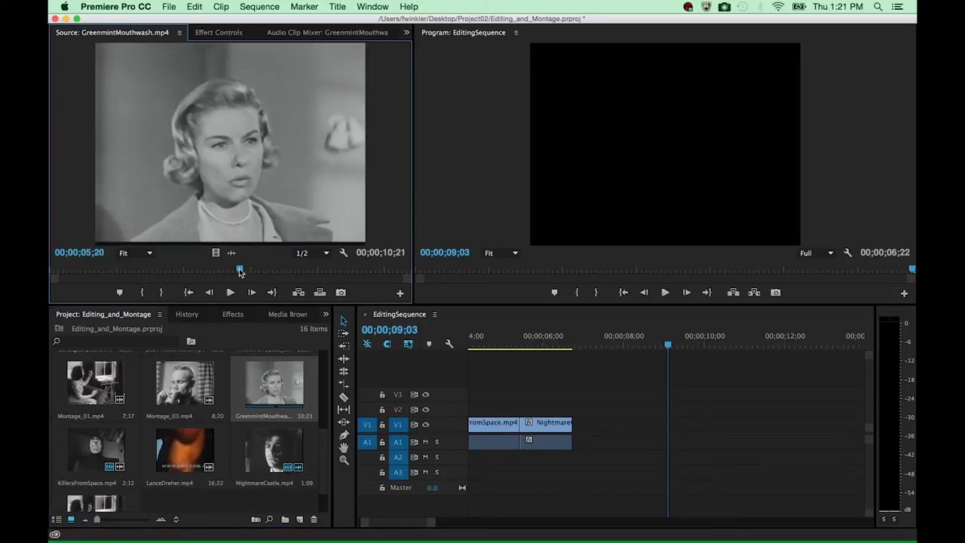
{"action": "left_click_drag", "start_coordinate": [239, 269], "coordinate": [114, 270]}
{"action": "key", "text": "space"}
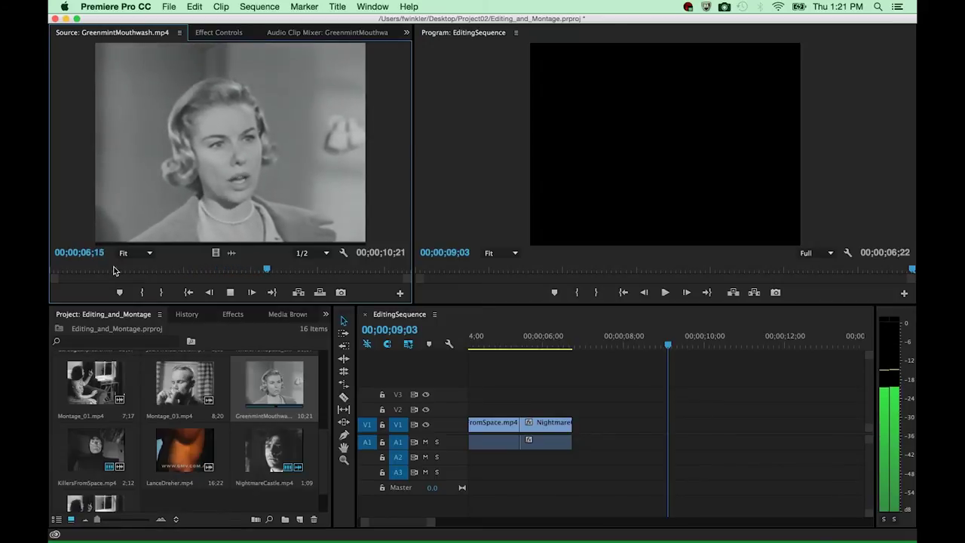
{"action": "key", "text": "space"}
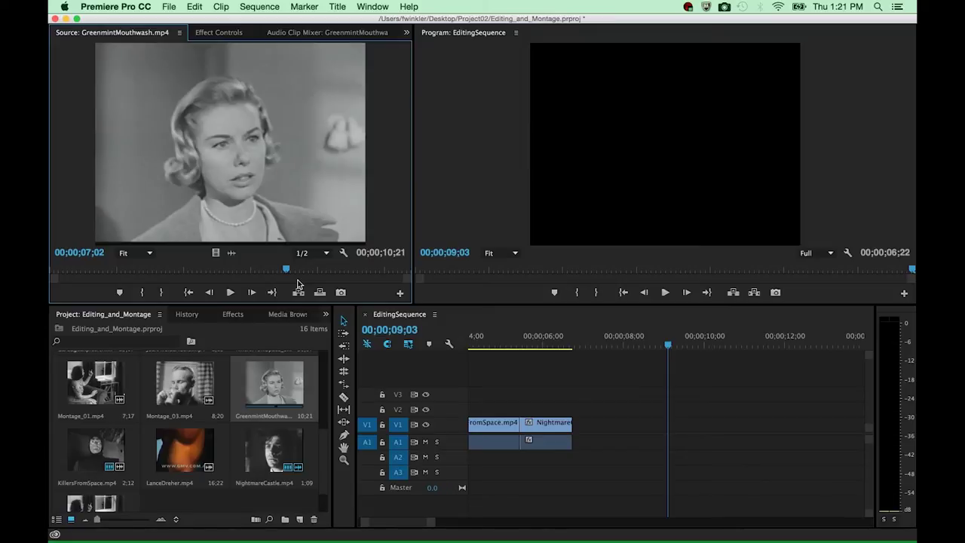
Mark a 00;00;02;13 section of GreenmintMouthwash.mp4 ending at 00;00;07;04 and place it on V1 and A1 at 00;00;09;03.
{"action": "left_click_drag", "start_coordinate": [287, 270], "coordinate": [207, 270]}
{"action": "key", "text": "i"}
{"action": "key", "text": "space"}
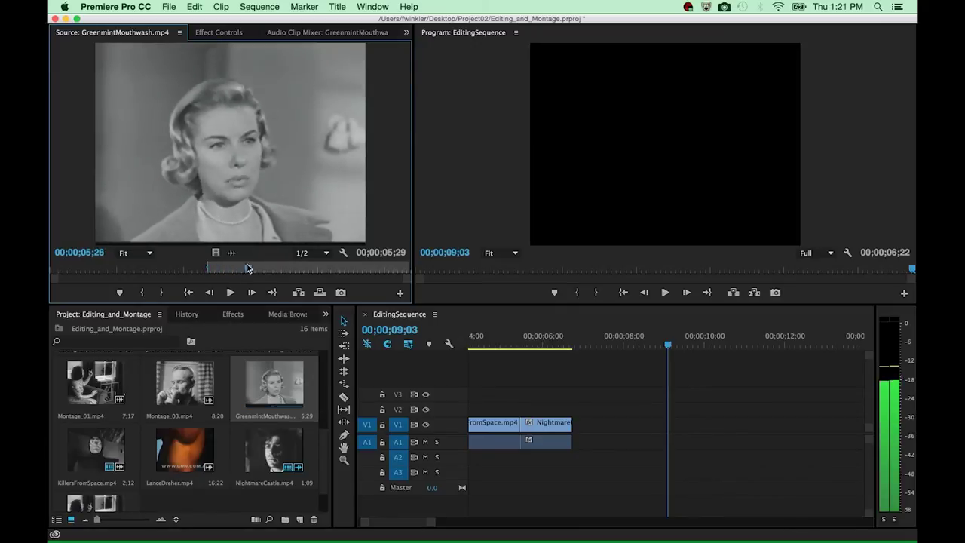
{"action": "key", "text": "space"}
{"action": "key", "text": "o"}
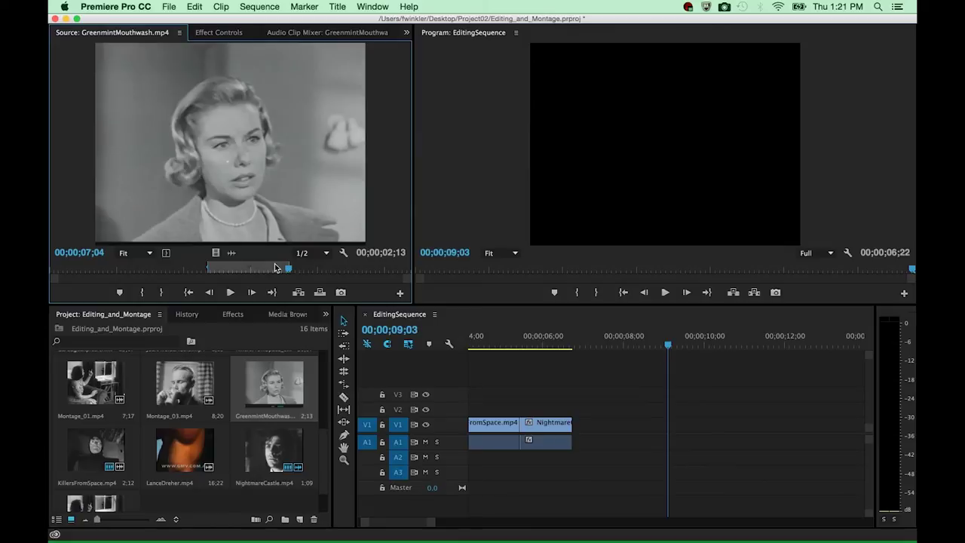
{"action": "left_click_drag", "start_coordinate": [231, 156], "coordinate": [673, 423]}
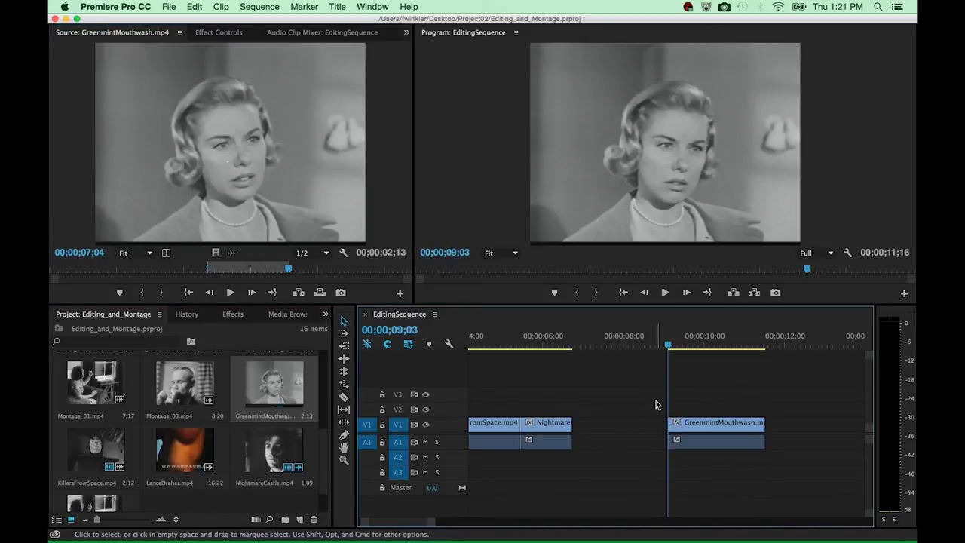
Play the placed GreenmintMouthwash.mp4 clip in the sequence up to 00;00;11;09 and select the clip.
{"action": "key", "text": "space"}
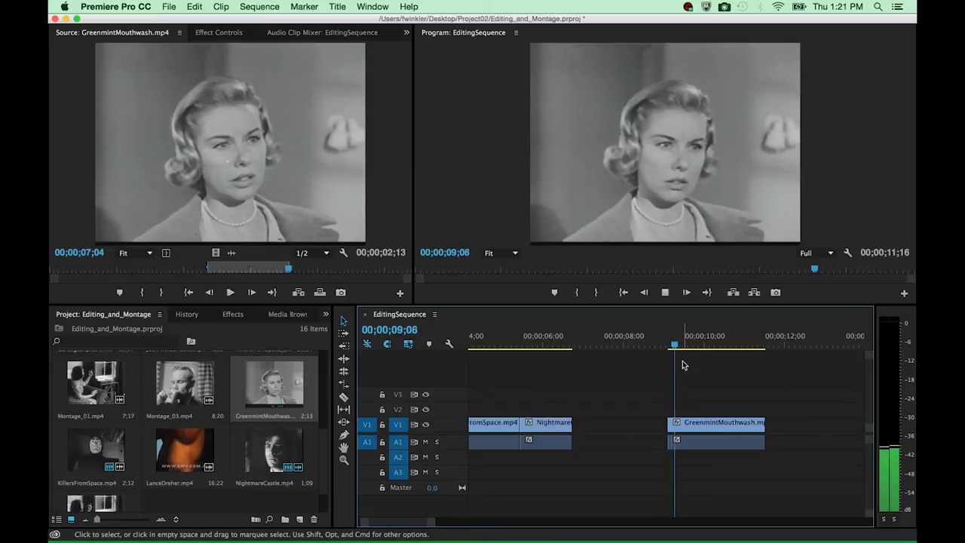
{"action": "key", "text": "space"}
{"action": "left_click", "coordinate": [712, 423]}
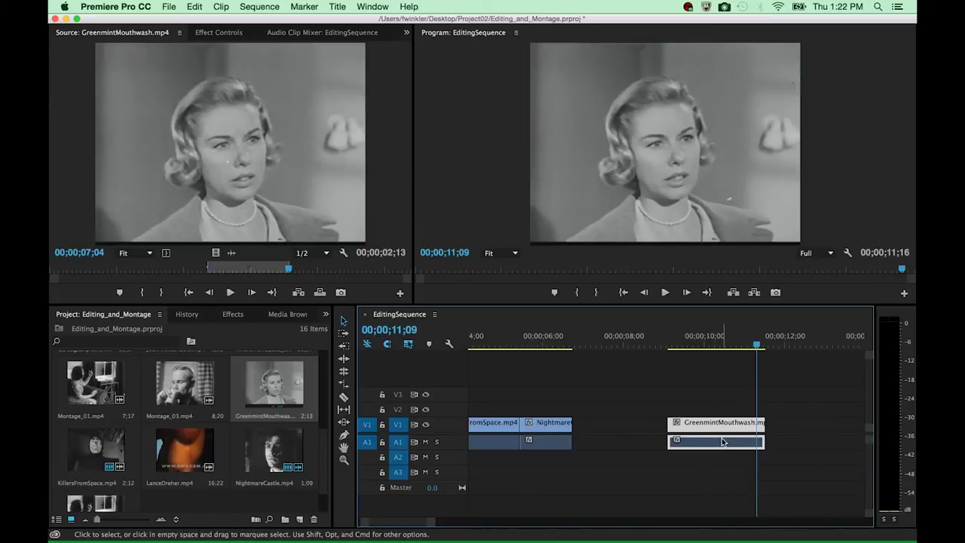
Set the speed of the GreenmintMouthwash.mp4 clip in the sequence to 50%.
{"action": "left_click", "coordinate": [221, 7]}
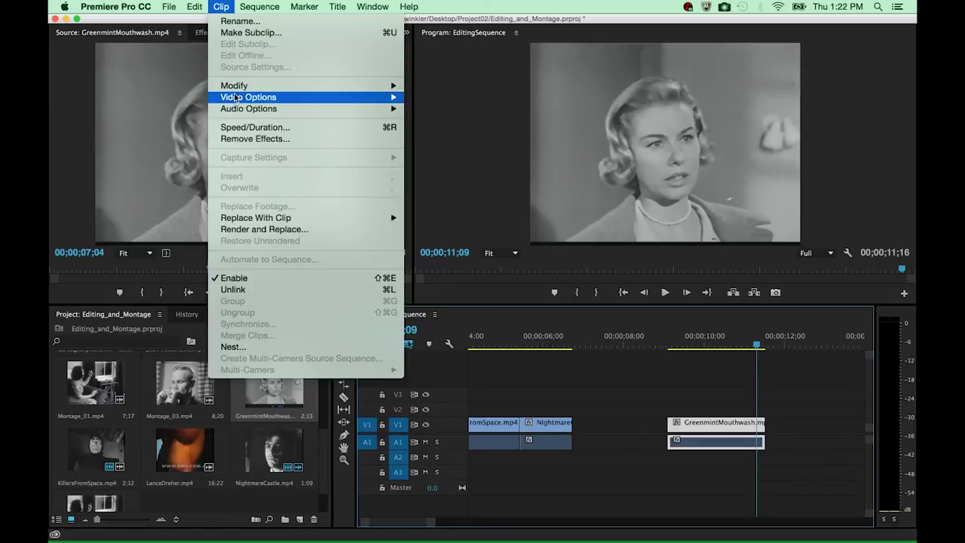
{"action": "left_click", "coordinate": [235, 128]}
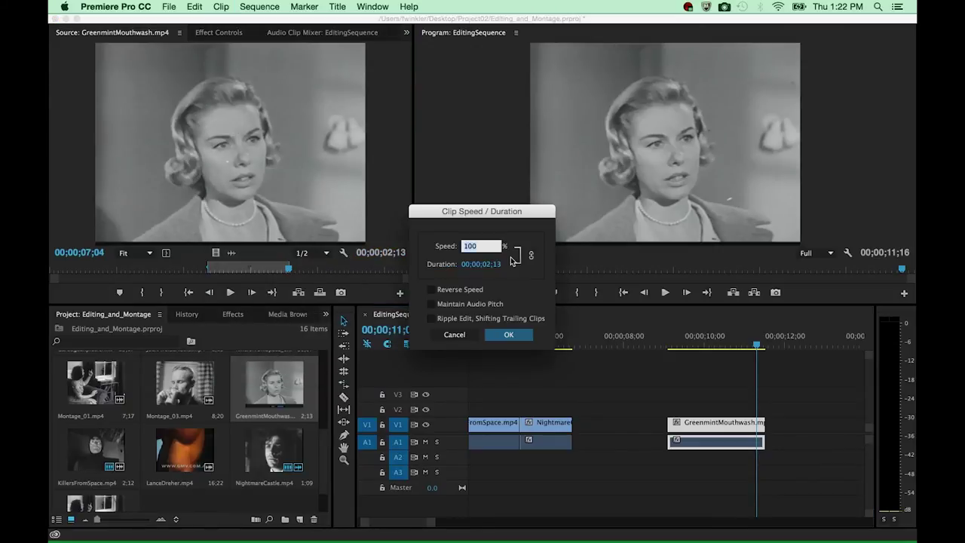
{"action": "left_click_drag", "start_coordinate": [482, 216], "coordinate": [495, 212]}
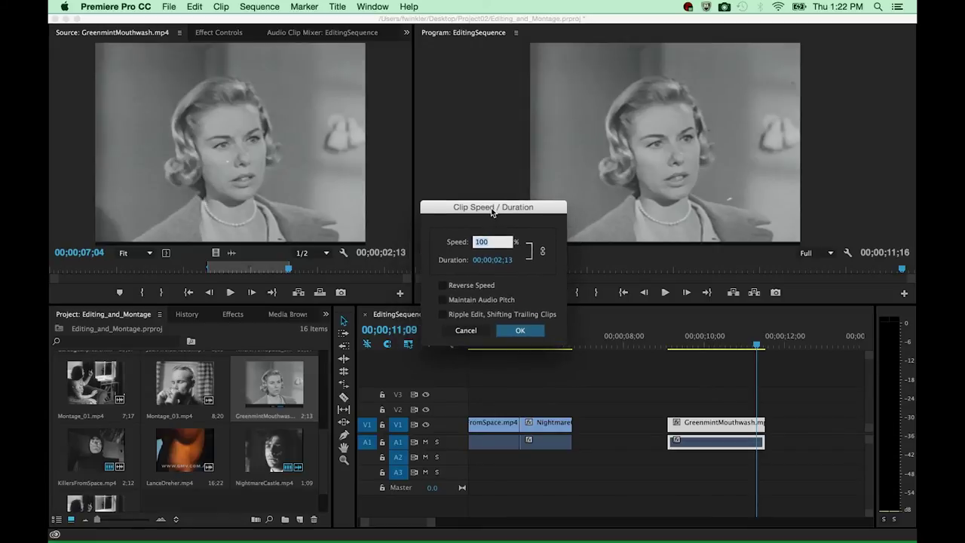
{"action": "type", "text": "0.1"}
{"action": "left_click_drag", "start_coordinate": [487, 242], "coordinate": [457, 242]}
{"action": "type", "text": "50"}
{"action": "left_click", "coordinate": [538, 334]}
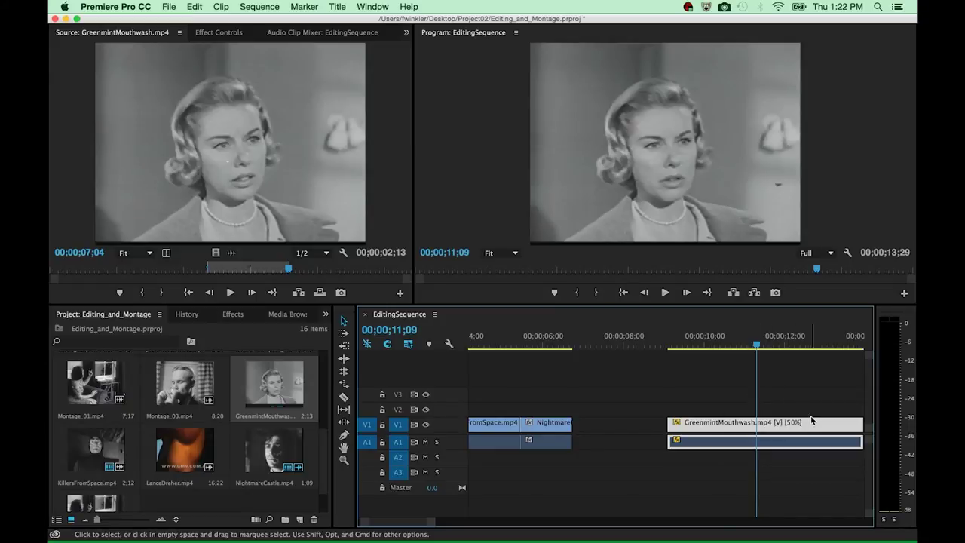
Play the slowed GreenmintMouthwash.mp4 clip from its start, and put the sequence playhead at 00;00;11;04.
{"action": "left_click_drag", "start_coordinate": [757, 345], "coordinate": [669, 349]}
{"action": "key", "text": "space"}
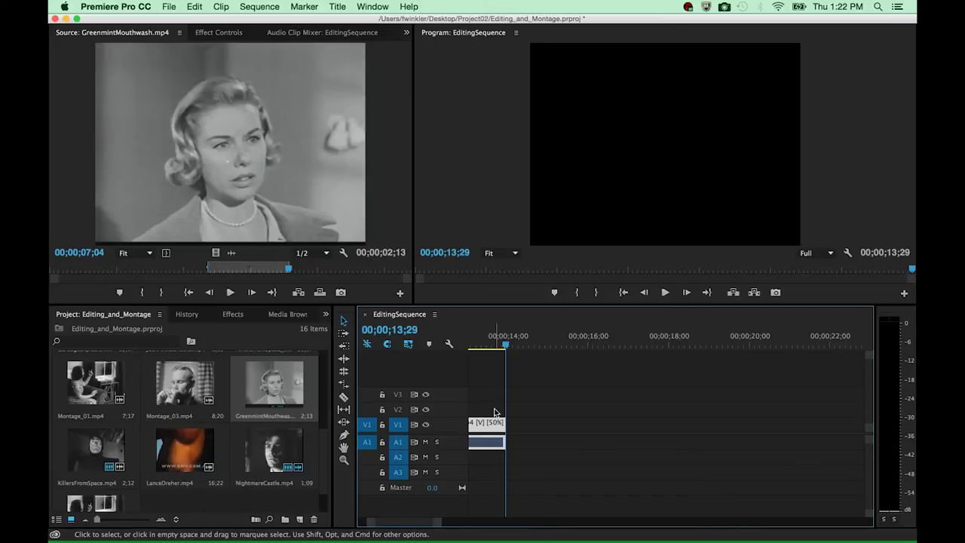
{"action": "scroll", "coordinate": [408, 526], "scroll_direction": "down", "scroll_amount": 3}
{"action": "scroll", "coordinate": [403, 524], "scroll_direction": "up", "scroll_amount": 4}
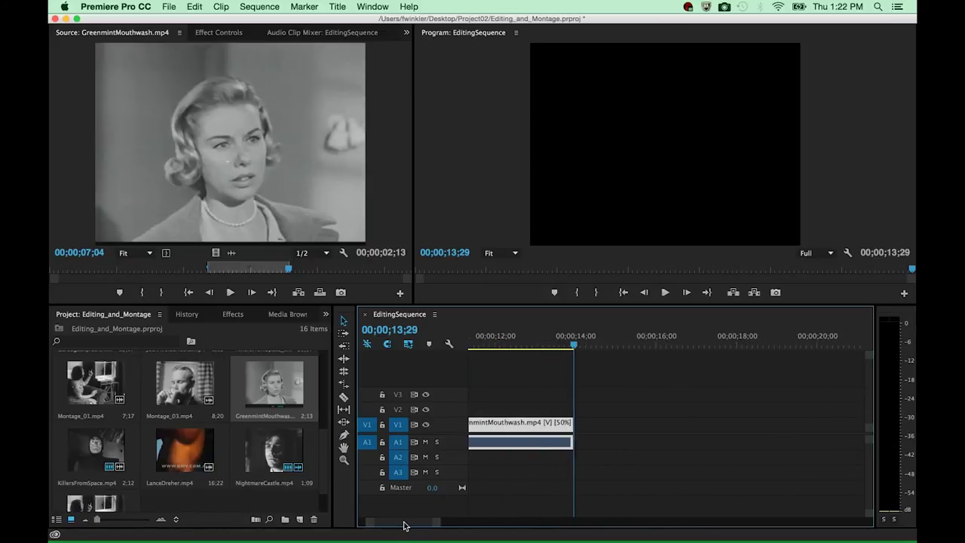
{"action": "left_click", "coordinate": [630, 346]}
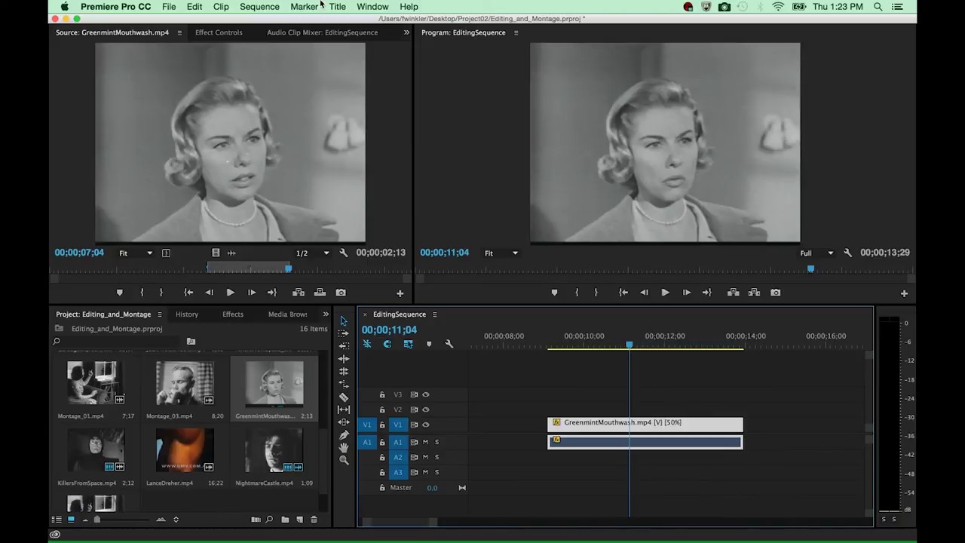
Set the GreenmintMouthwash.mp4 clip's speed to 100% and turn on Reverse Speed.
{"action": "left_click", "coordinate": [222, 7]}
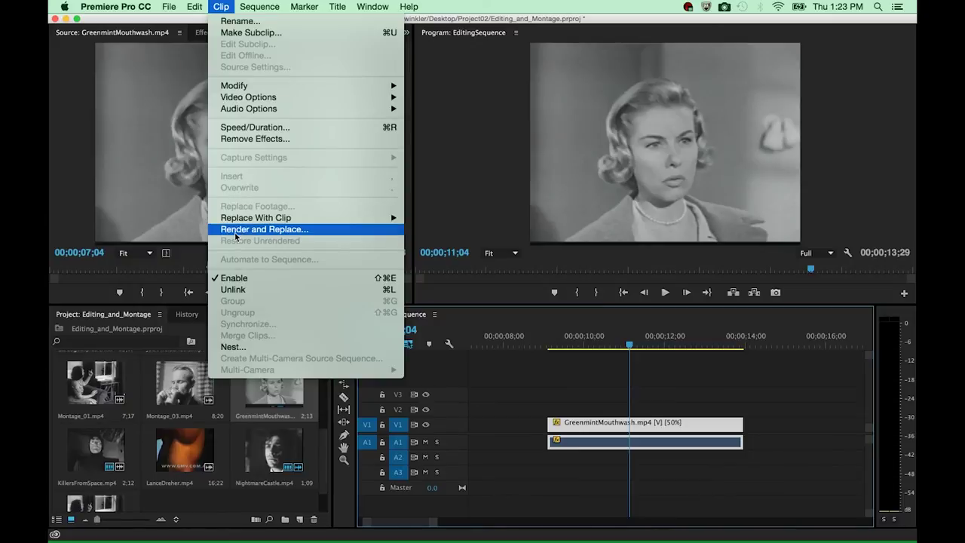
{"action": "left_click", "coordinate": [234, 132]}
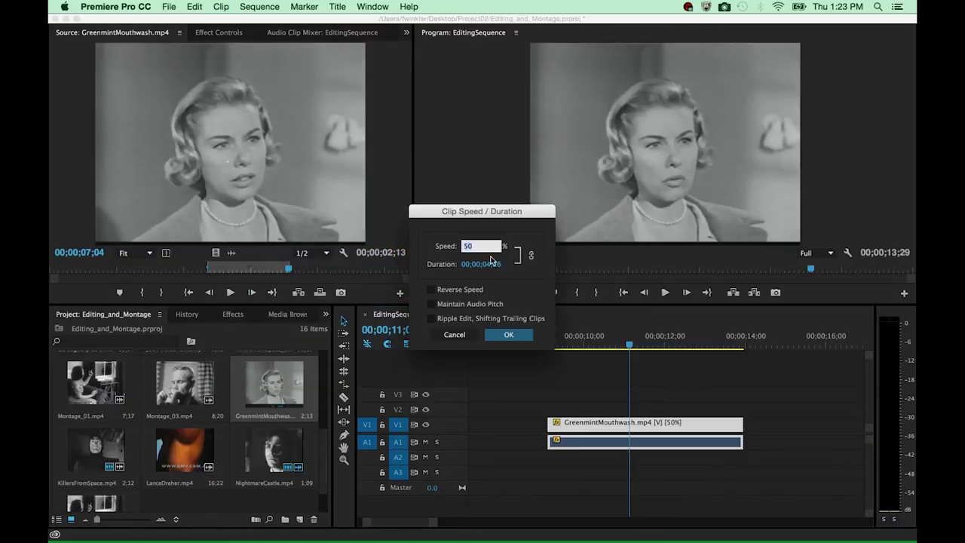
{"action": "type", "text": "100"}
{"action": "left_click", "coordinate": [431, 290]}
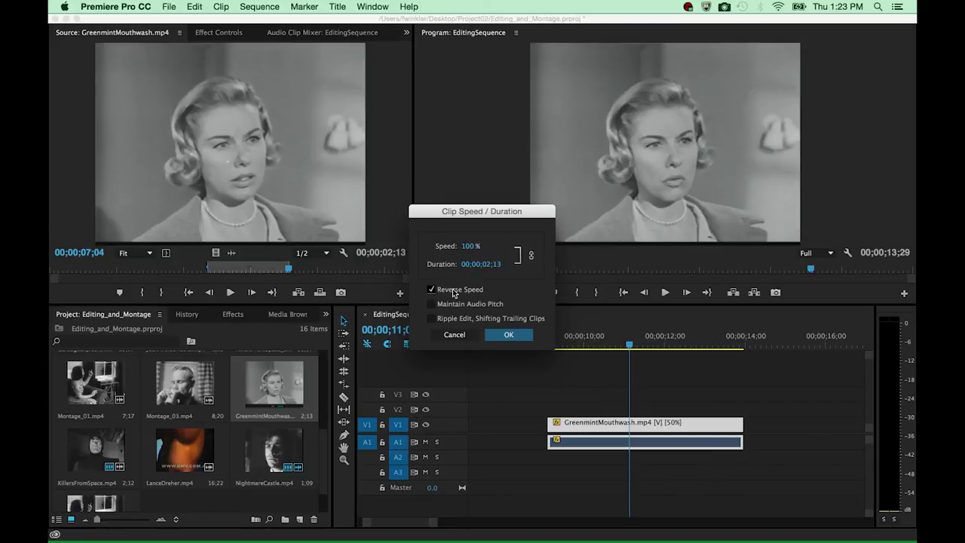
{"action": "left_click", "coordinate": [431, 290]}
{"action": "left_click", "coordinate": [465, 245]}
{"action": "left_click", "coordinate": [463, 245]}
{"action": "type", "text": "-"}
{"action": "key", "text": "BackSpace"}
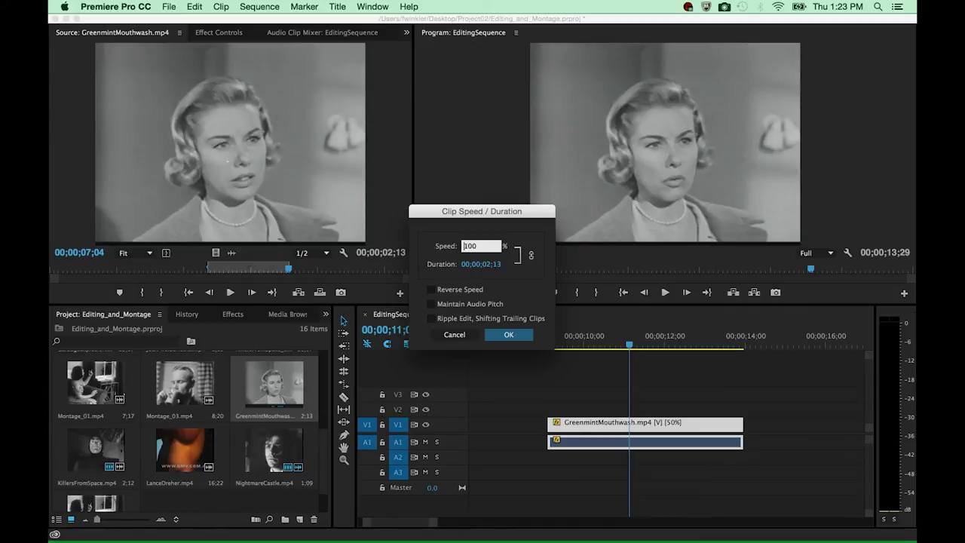
{"action": "left_click", "coordinate": [432, 290]}
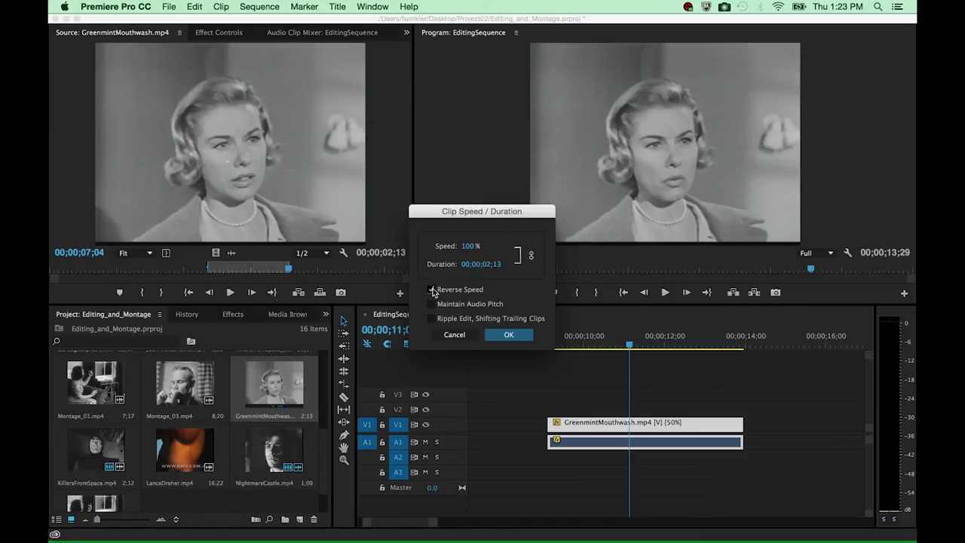
{"action": "left_click", "coordinate": [503, 336]}
Play the reversed GreenmintMouthwash.mp4 clip from its start, and place the sequence playhead at 00;00;10;17.
{"action": "left_click_drag", "start_coordinate": [629, 345], "coordinate": [542, 346]}
{"action": "key", "text": "space"}
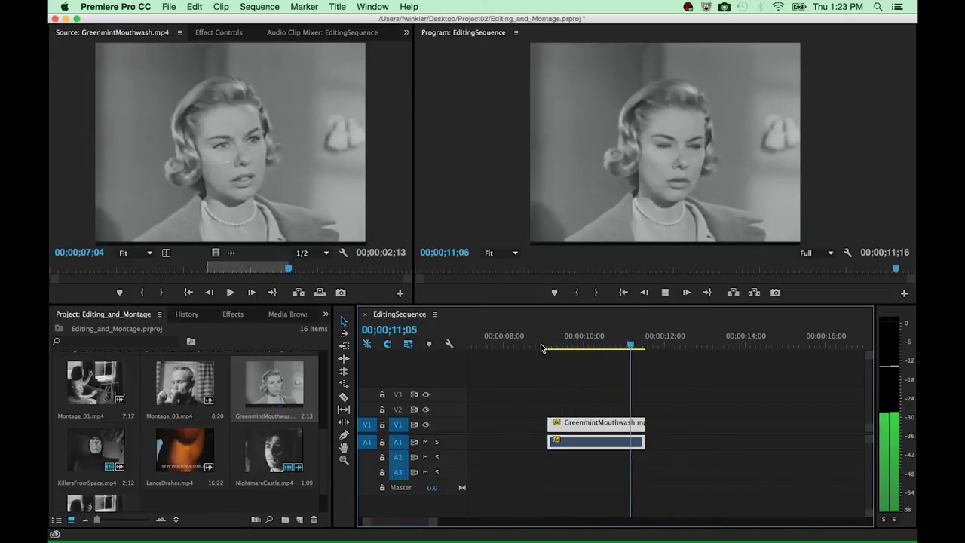
{"action": "scroll", "coordinate": [659, 344], "scroll_direction": "up", "scroll_amount": 2}
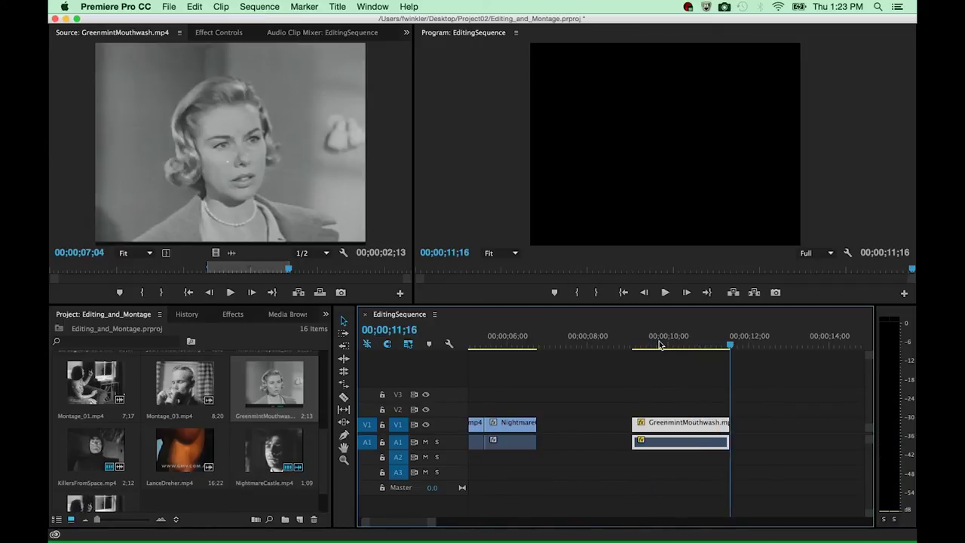
{"action": "left_click_drag", "start_coordinate": [729, 345], "coordinate": [691, 346]}
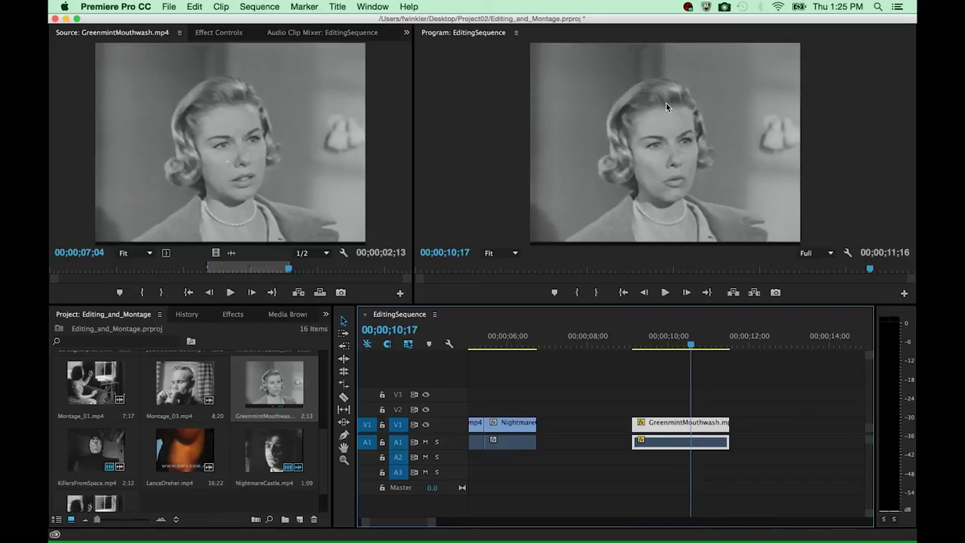
Open the sequence's GreenmintMouthwash.mp4 clip for editing and display its Motion effect properties.
{"action": "double_click", "coordinate": [680, 425]}
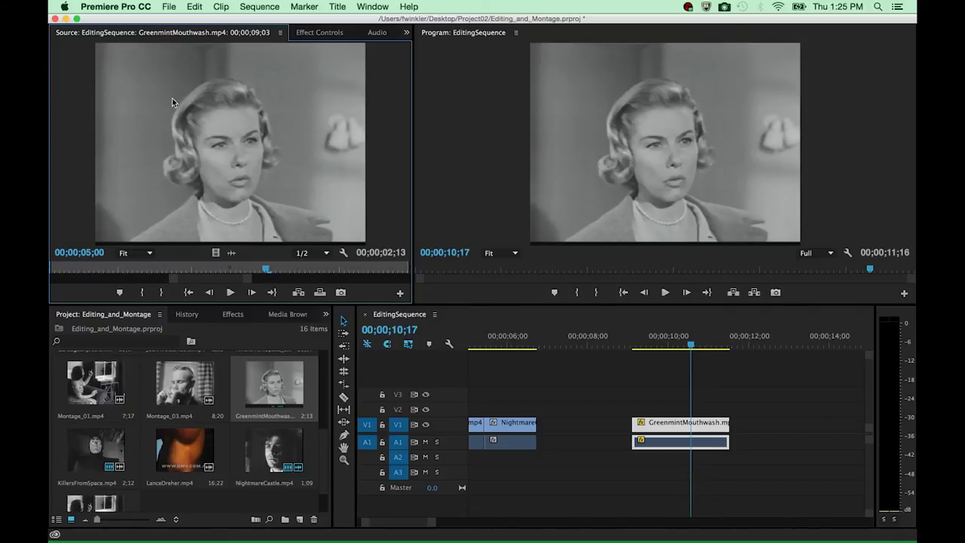
{"action": "left_click", "coordinate": [321, 33]}
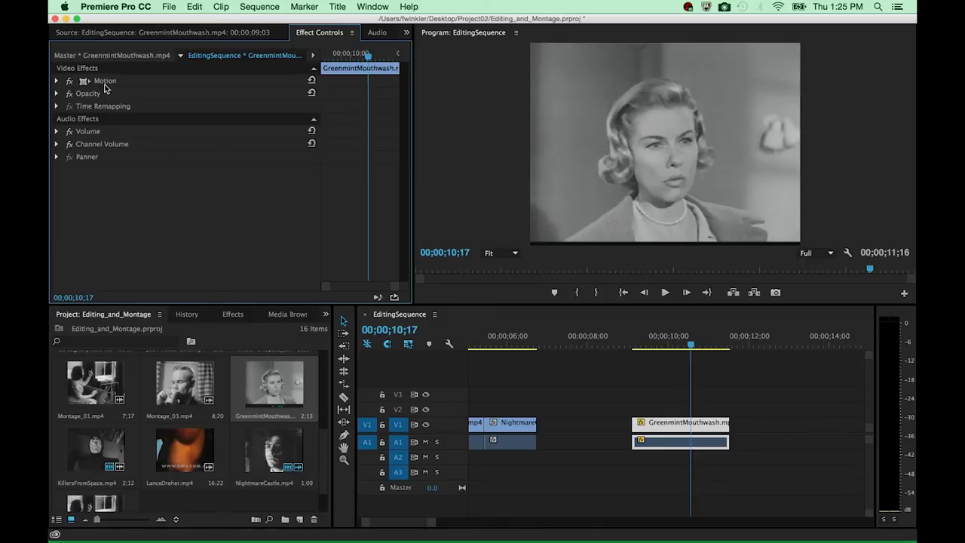
{"action": "left_click", "coordinate": [56, 81]}
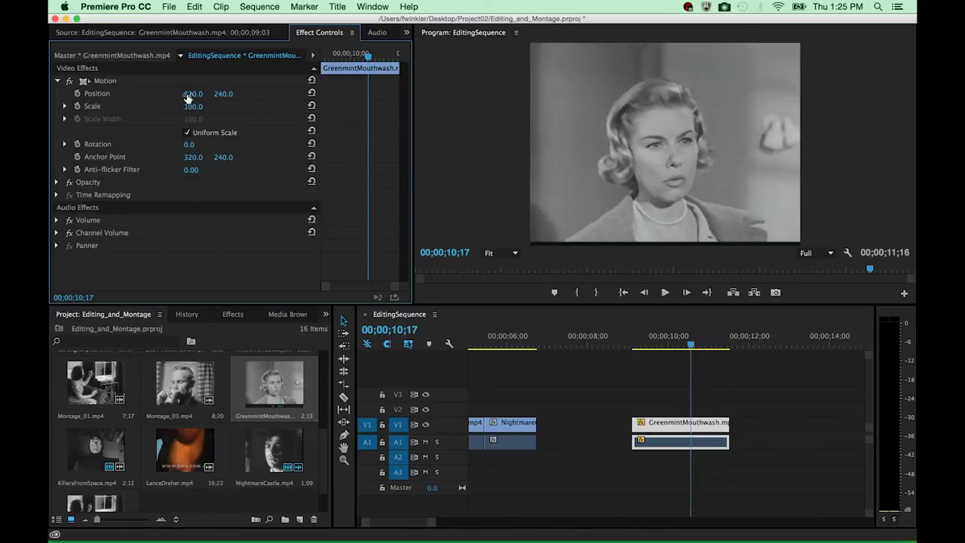
Try shifting the clip's Position sideways, and reset Position to 320, 240.
{"action": "left_click_drag", "start_coordinate": [189, 98], "coordinate": [106, 98]}
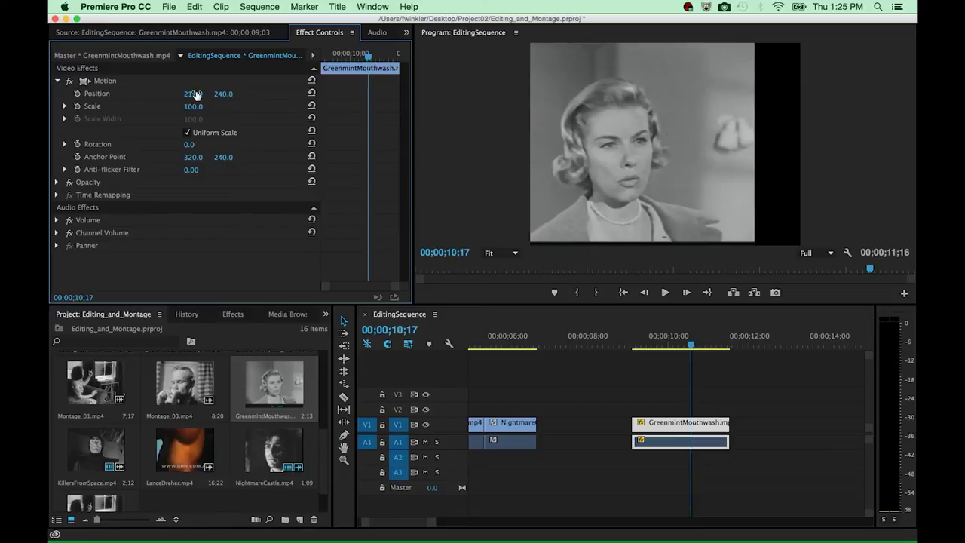
{"action": "left_click", "coordinate": [195, 92]}
{"action": "type", "text": "320"}
{"action": "key", "text": "Return"}
{"action": "mouse_move", "coordinate": [225, 94]}
{"action": "left_mouse_down"}
{"action": "mouse_move", "coordinate": [324, 94]}
{"action": "mouse_move", "coordinate": [226, 93]}
{"action": "left_mouse_up"}
{"action": "left_click", "coordinate": [224, 94]}
{"action": "type", "text": "240"}
{"action": "key", "text": "Return"}
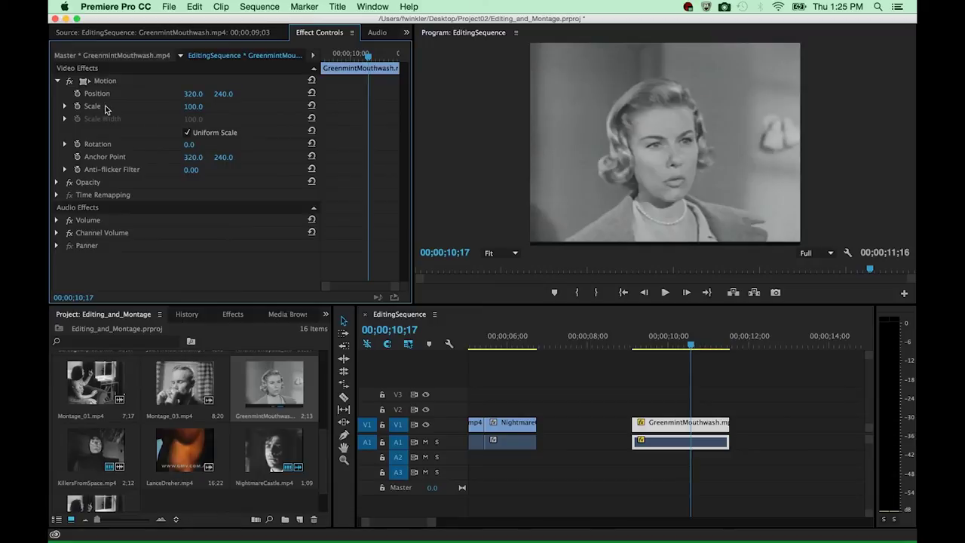
Try the clip's Scale at 10 and 25, and set it to 50.
{"action": "left_click_drag", "start_coordinate": [192, 106], "coordinate": [168, 106]}
{"action": "left_click", "coordinate": [197, 106]}
{"action": "type", "text": "10"}
{"action": "key", "text": "Return"}
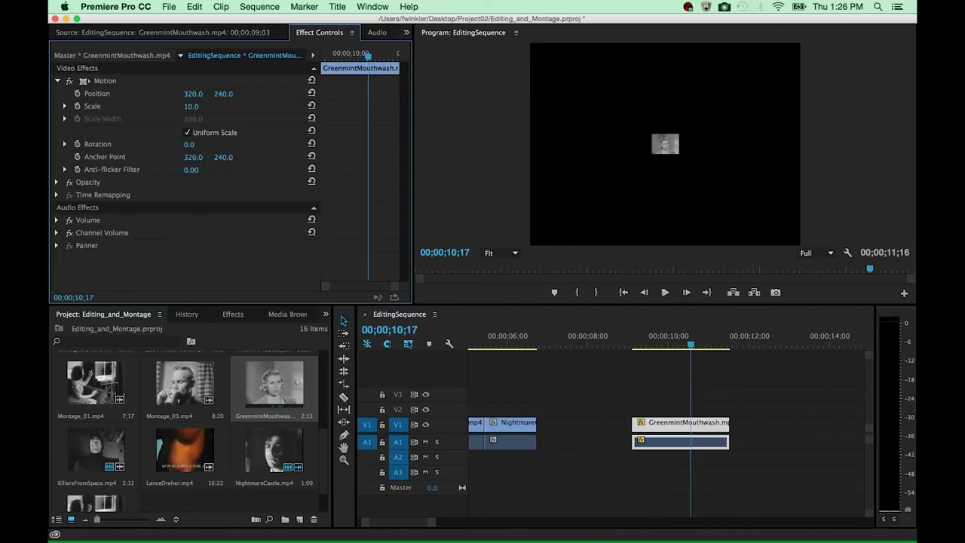
{"action": "left_click", "coordinate": [188, 107]}
{"action": "type", "text": "25"}
{"action": "key", "text": "Return"}
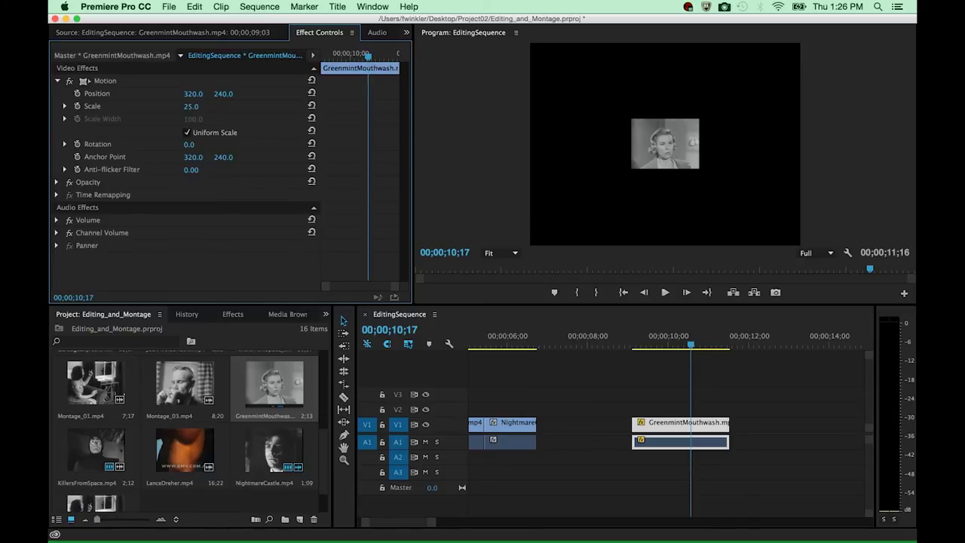
{"action": "left_click", "coordinate": [190, 106]}
{"action": "type", "text": "50"}
{"action": "key", "text": "Return"}
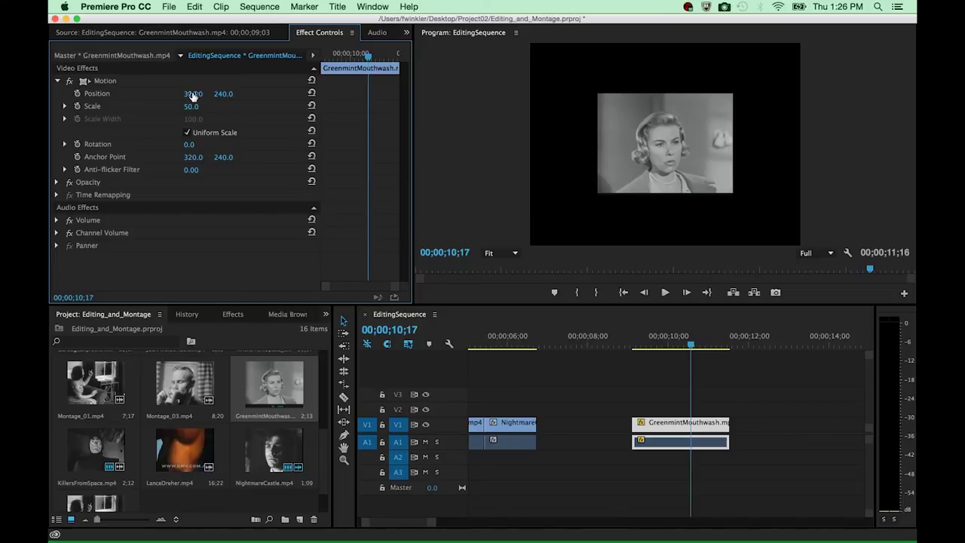
Try the scaled-down clip at Position 159, 364 in the frame's lower-left corner, and return it to 320, 240.
{"action": "left_click_drag", "start_coordinate": [193, 93], "coordinate": [72, 93]}
{"action": "left_click_drag", "start_coordinate": [221, 94], "coordinate": [314, 94]}
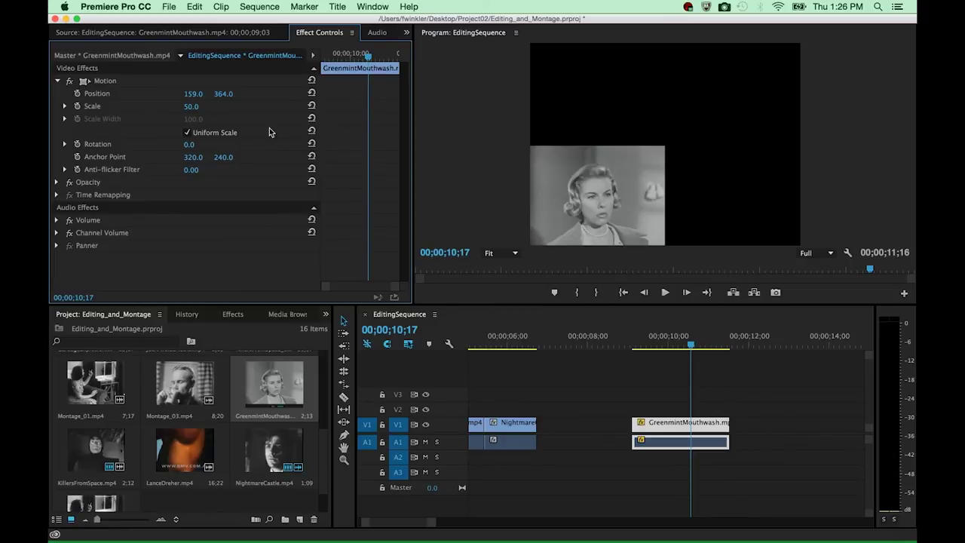
{"action": "left_click", "coordinate": [194, 93]}
{"action": "type", "text": "320"}
{"action": "left_click", "coordinate": [225, 94]}
{"action": "type", "text": "240"}
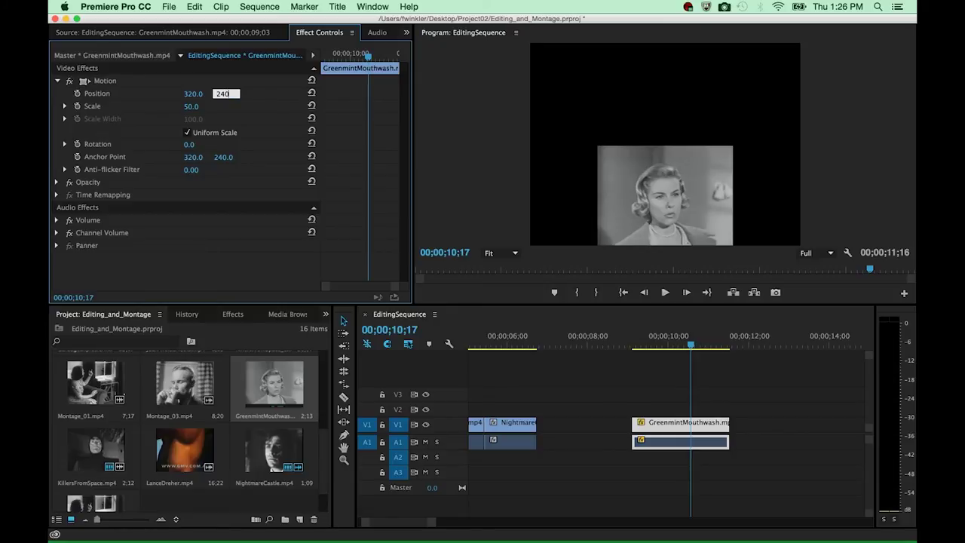
{"action": "key", "text": "Return"}
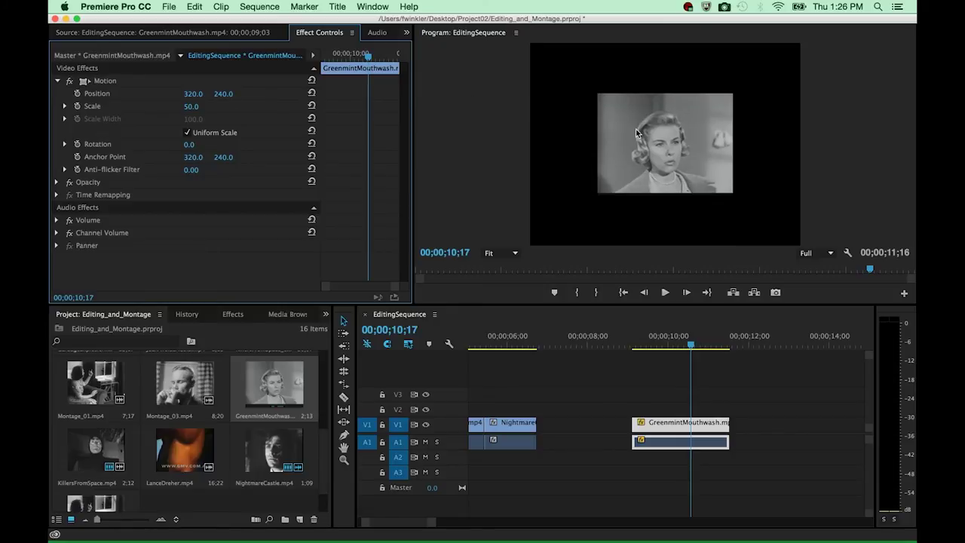
Try rotating the clip 90°, and set its Rotation to 180° to turn the image upside down.
{"action": "left_click", "coordinate": [190, 144]}
{"action": "type", "text": "90"}
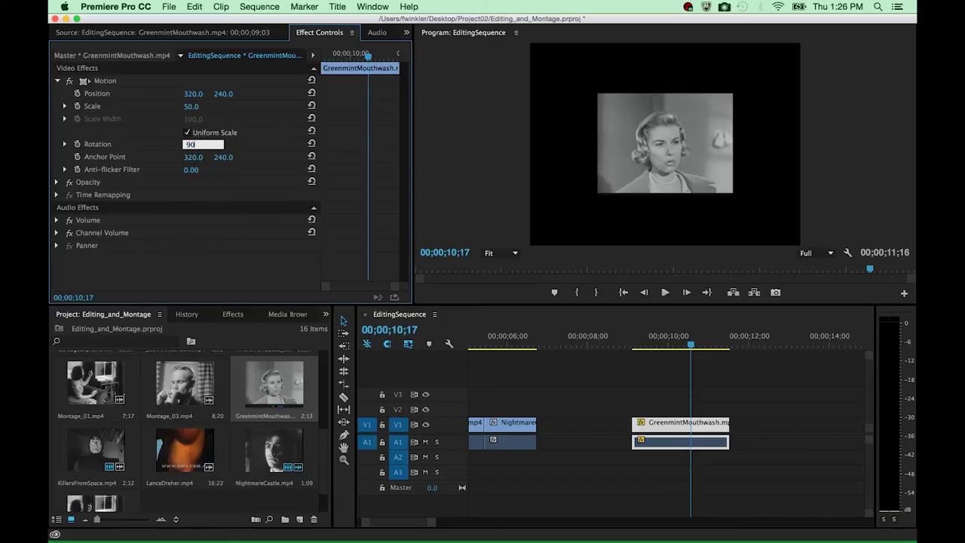
{"action": "key", "text": "Return"}
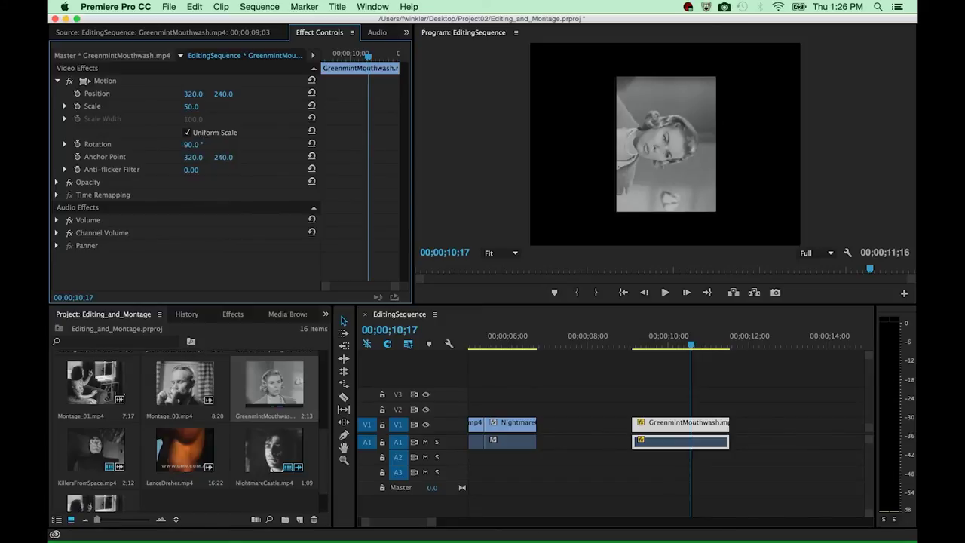
{"action": "left_click", "coordinate": [198, 144]}
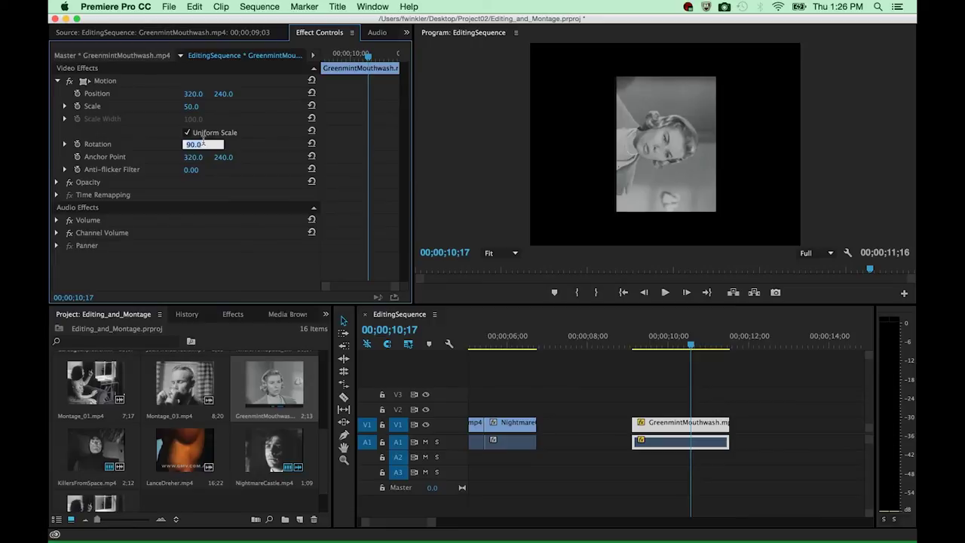
{"action": "type", "text": "180"}
{"action": "key", "text": "Return"}
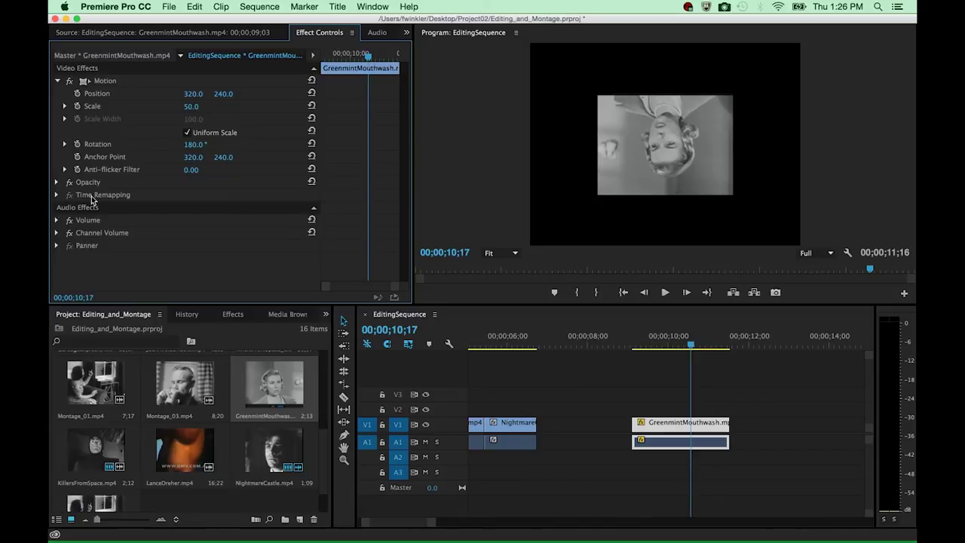
Try lowering the clip's Opacity to about 56% at 00;00;10;17, and restore it to 100%.
{"action": "left_click", "coordinate": [57, 183]}
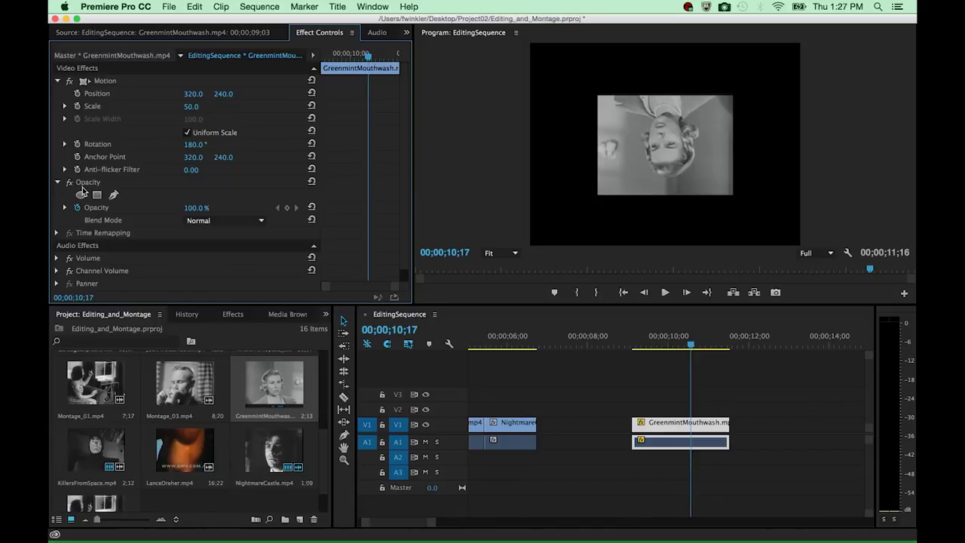
{"action": "left_click", "coordinate": [194, 207]}
{"action": "type", "text": "45"}
{"action": "key", "text": "Return"}
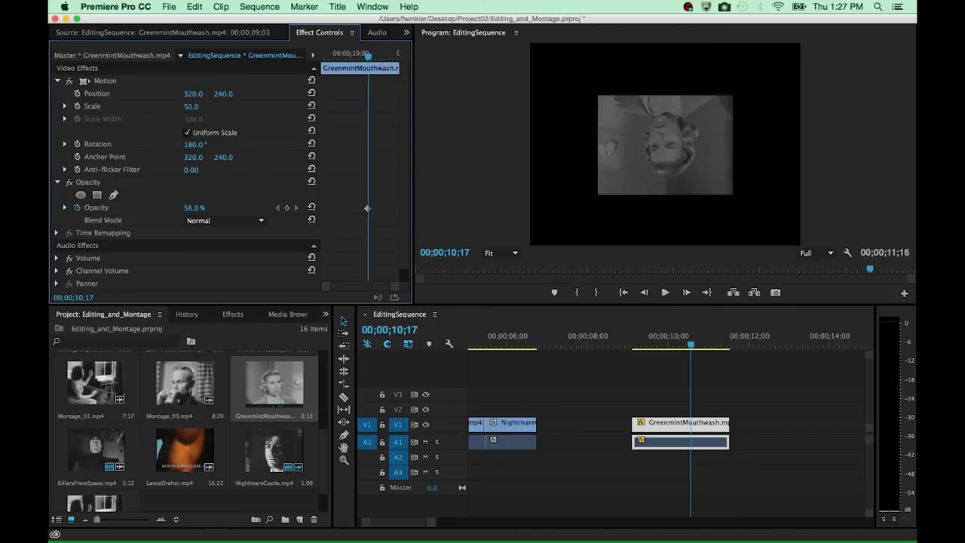
{"action": "left_click_drag", "start_coordinate": [193, 208], "coordinate": [230, 208]}
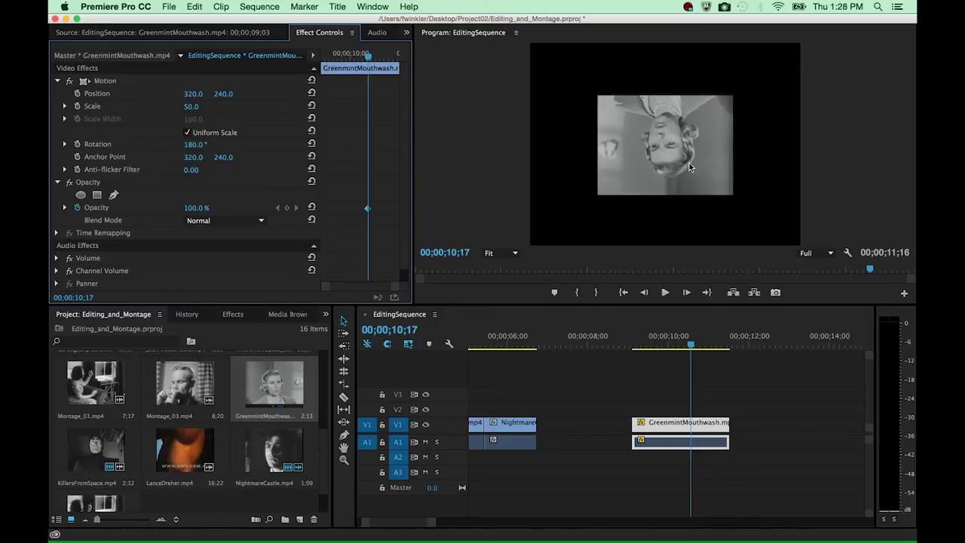
Move the clip out of the frame by setting its horizontal Position to 802, and place the playhead at 00;00;09;23.
{"action": "left_click_drag", "start_coordinate": [193, 93], "coordinate": [559, 93]}
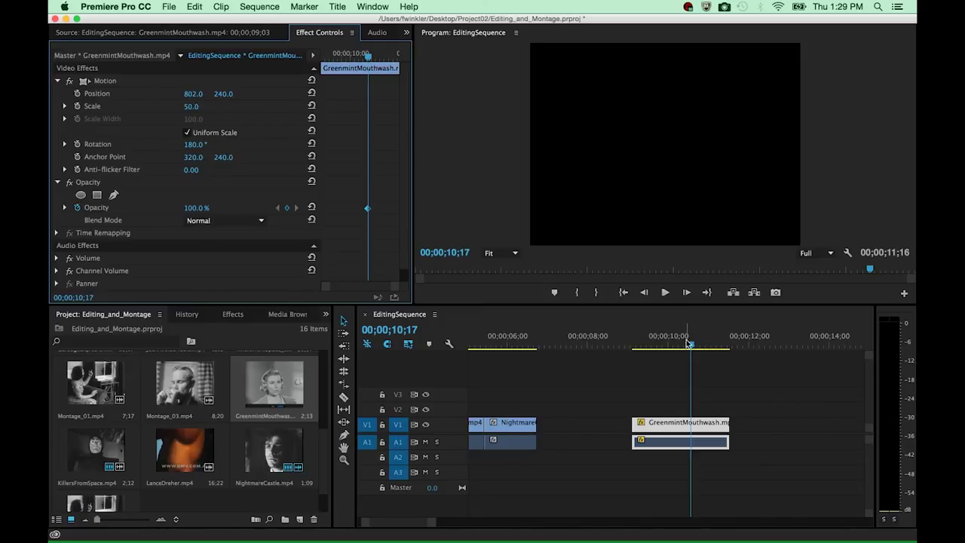
{"action": "left_click_drag", "start_coordinate": [691, 346], "coordinate": [659, 343]}
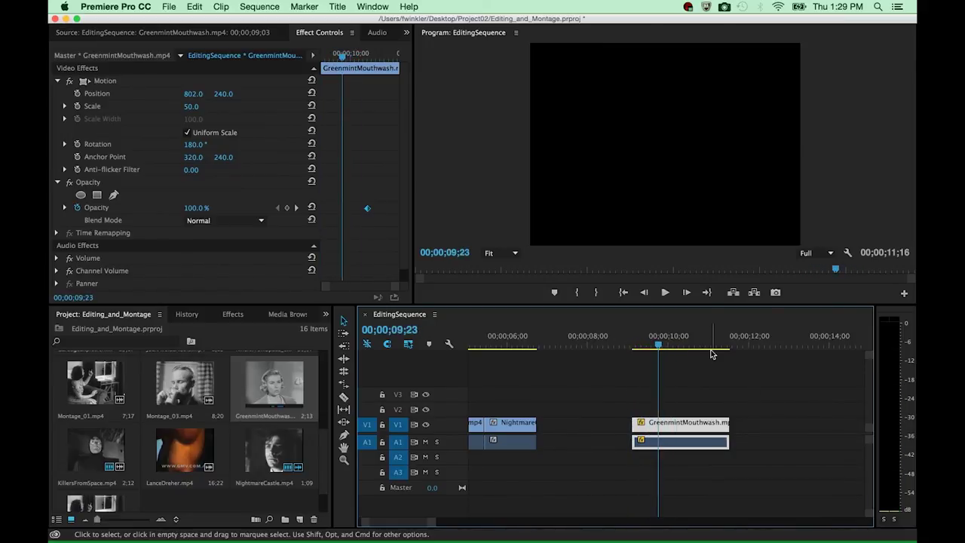
Turn on Position keyframing for the GreenmintMouthwash.mp4 clip at its first frame, 00;00;09;03, with Position 802, 240.
{"action": "mouse_move", "coordinate": [344, 57]}
{"action": "left_mouse_down"}
{"action": "mouse_move", "coordinate": [354, 58]}
{"action": "mouse_move", "coordinate": [344, 59]}
{"action": "left_mouse_up"}
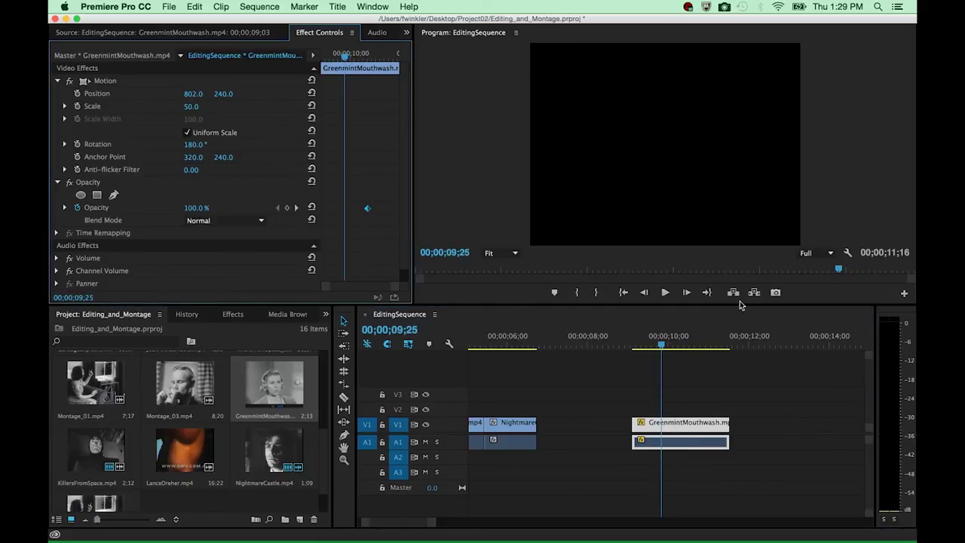
{"action": "left_click_drag", "start_coordinate": [663, 348], "coordinate": [631, 347]}
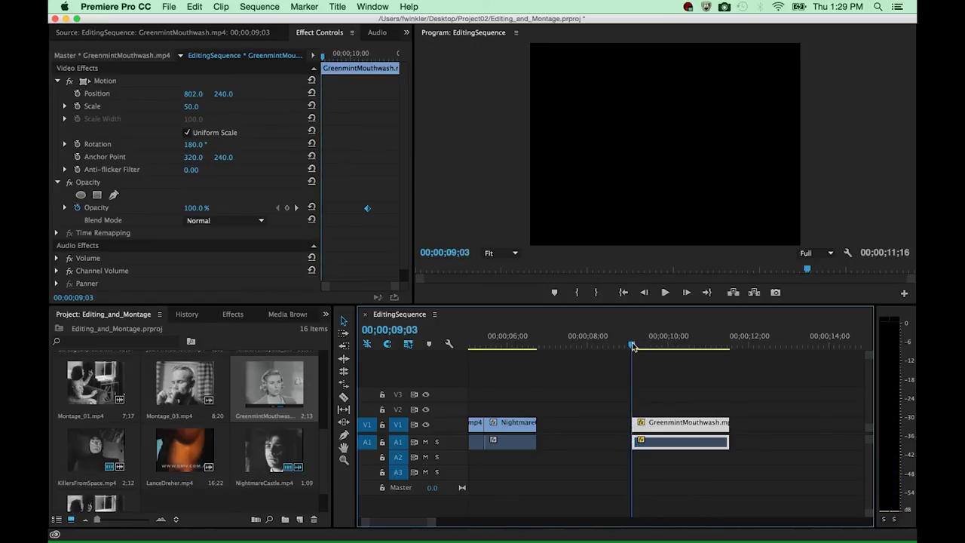
{"action": "mouse_move", "coordinate": [632, 346]}
{"action": "left_mouse_down"}
{"action": "mouse_move", "coordinate": [659, 347]}
{"action": "mouse_move", "coordinate": [632, 347]}
{"action": "left_mouse_up"}
{"action": "left_click", "coordinate": [78, 94]}
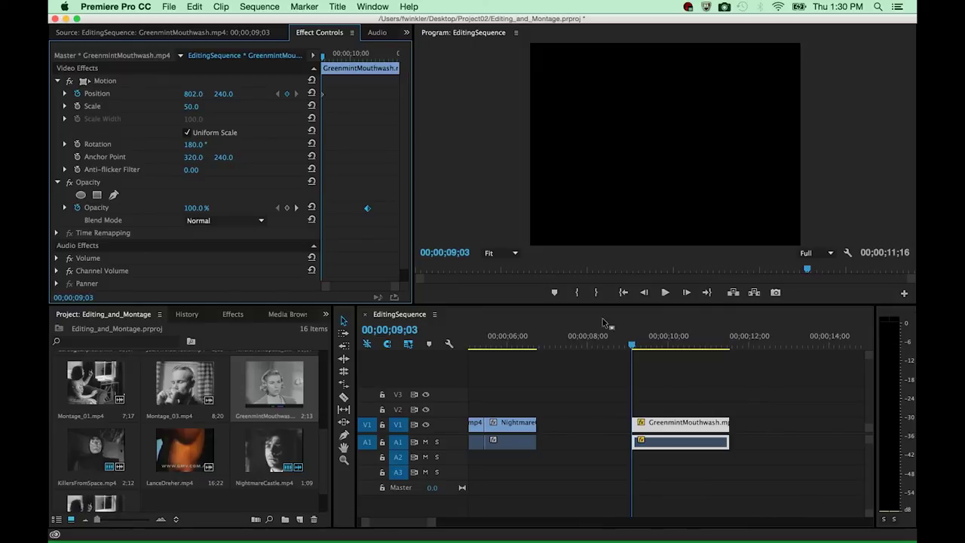
Add a second Position keyframe at the clip's end, with horizontal Position -160 to place the image beyond the opposite frame edge.
{"action": "left_click_drag", "start_coordinate": [633, 347], "coordinate": [728, 344]}
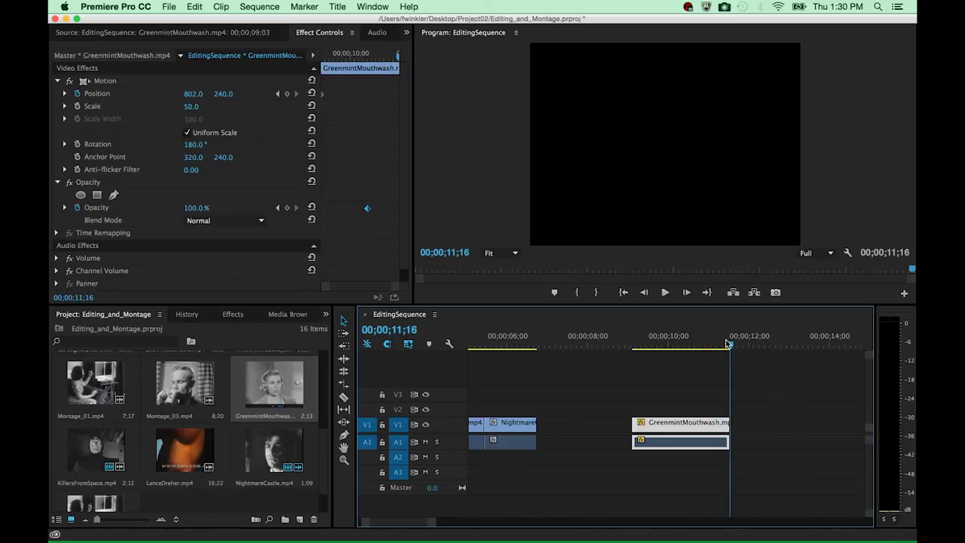
{"action": "left_click", "coordinate": [189, 94]}
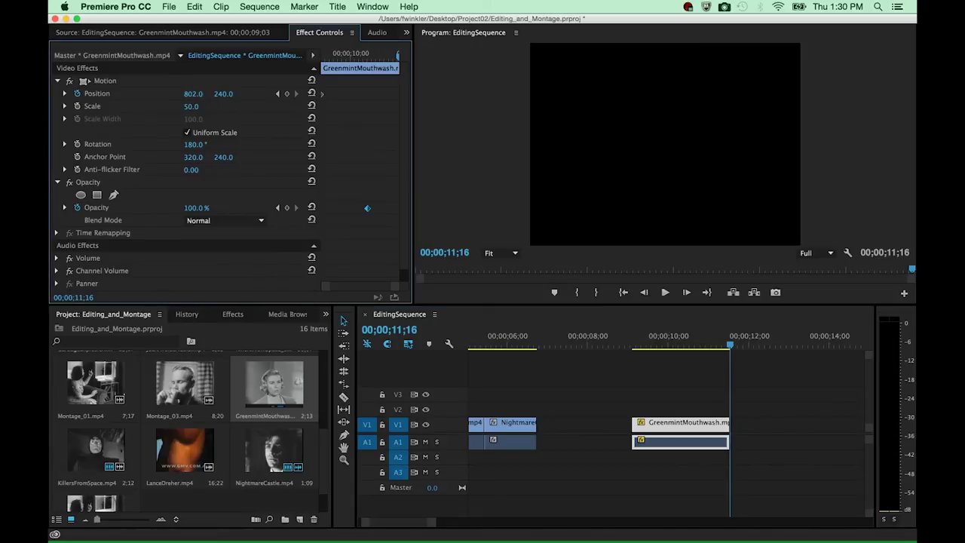
{"action": "left_click_drag", "start_coordinate": [188, 93], "coordinate": [193, 95]}
{"action": "left_click", "coordinate": [729, 347]}
{"action": "left_click_drag", "start_coordinate": [730, 347], "coordinate": [728, 347]}
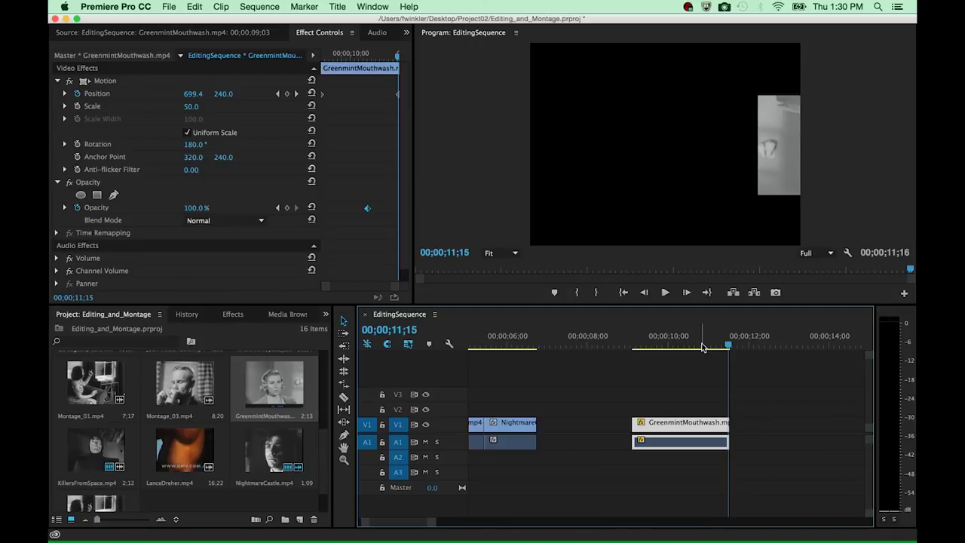
{"action": "left_click", "coordinate": [726, 349]}
{"action": "left_click_drag", "start_coordinate": [193, 93], "coordinate": [1, 94]}
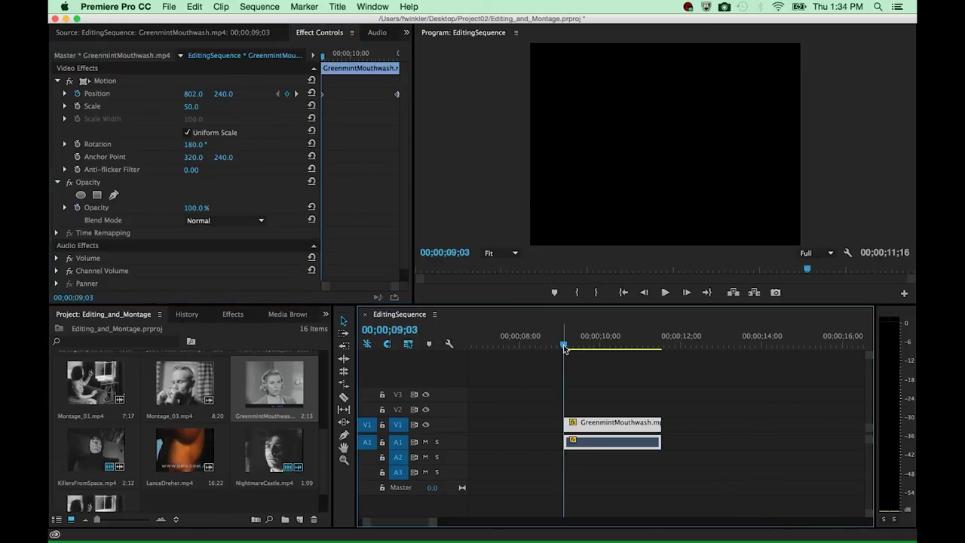
Play the GreenmintMouthwash.mp4 clip from 00;00;09;03 to preview its horizontal movement across the frame.
{"action": "mouse_move", "coordinate": [564, 348]}
{"action": "left_mouse_down"}
{"action": "mouse_move", "coordinate": [613, 346]}
{"action": "mouse_move", "coordinate": [563, 344]}
{"action": "left_mouse_up"}
{"action": "scroll", "coordinate": [564, 344], "scroll_direction": "up", "scroll_amount": 2}
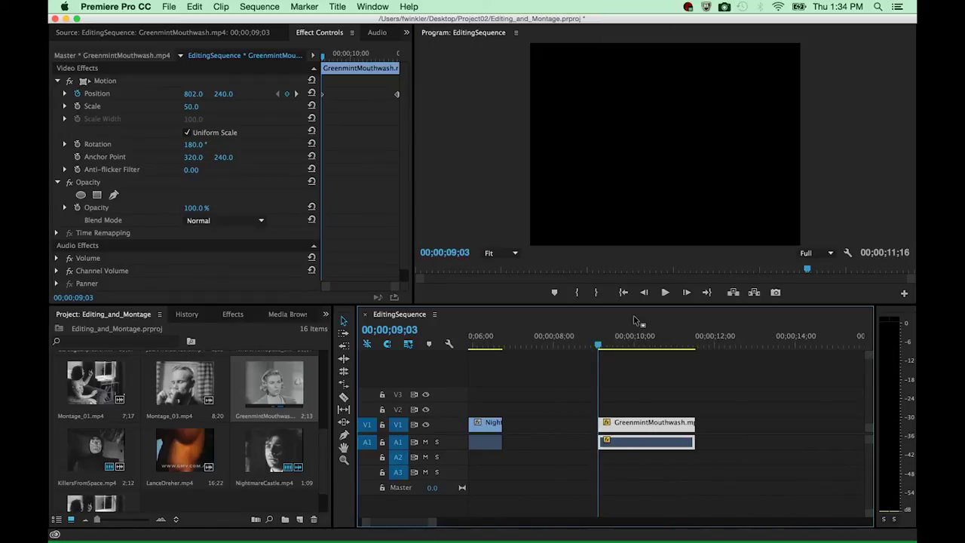
{"action": "left_click", "coordinate": [664, 292]}
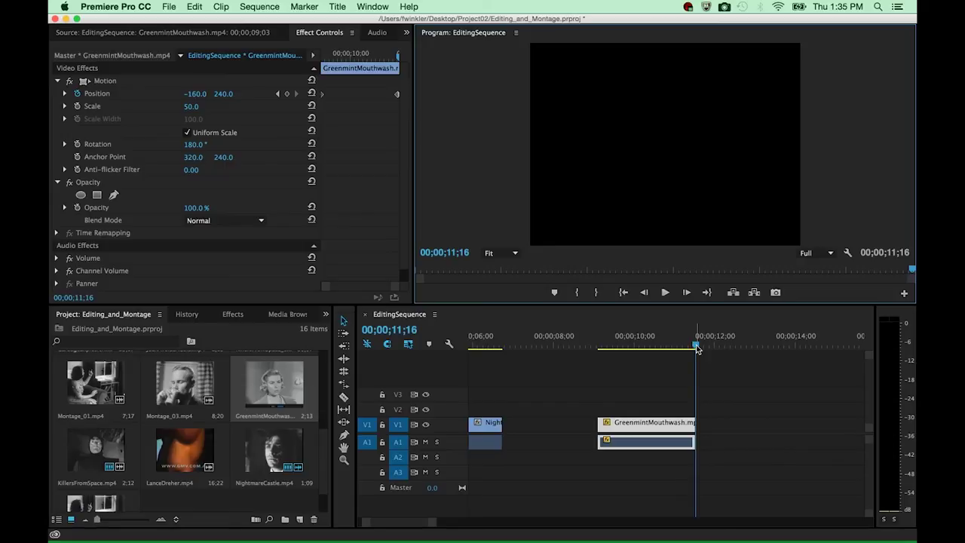
Mark an In point at 00;00;09;03 and an Out point at 00;00;11;16, and render the sequence from In to Out.
{"action": "left_click_drag", "start_coordinate": [696, 347], "coordinate": [599, 351]}
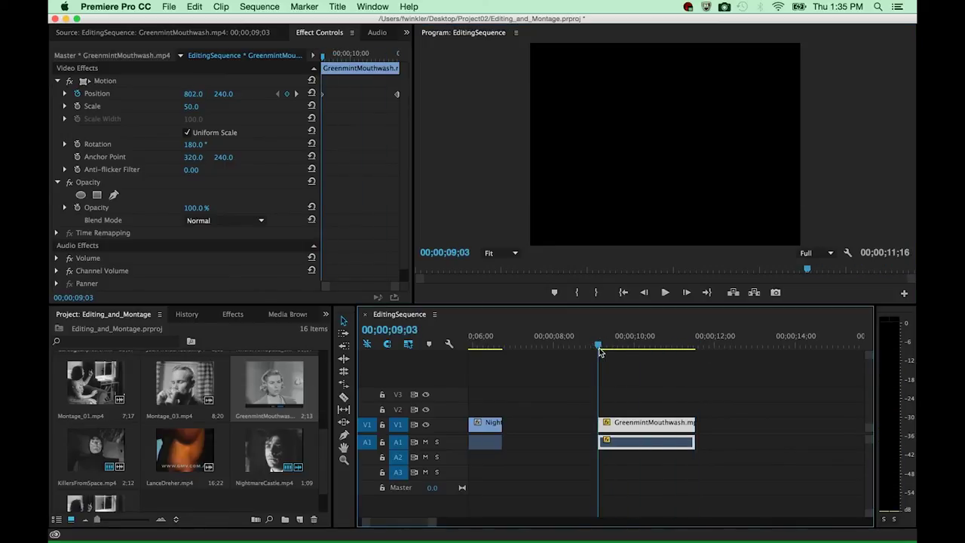
{"action": "key", "text": "i"}
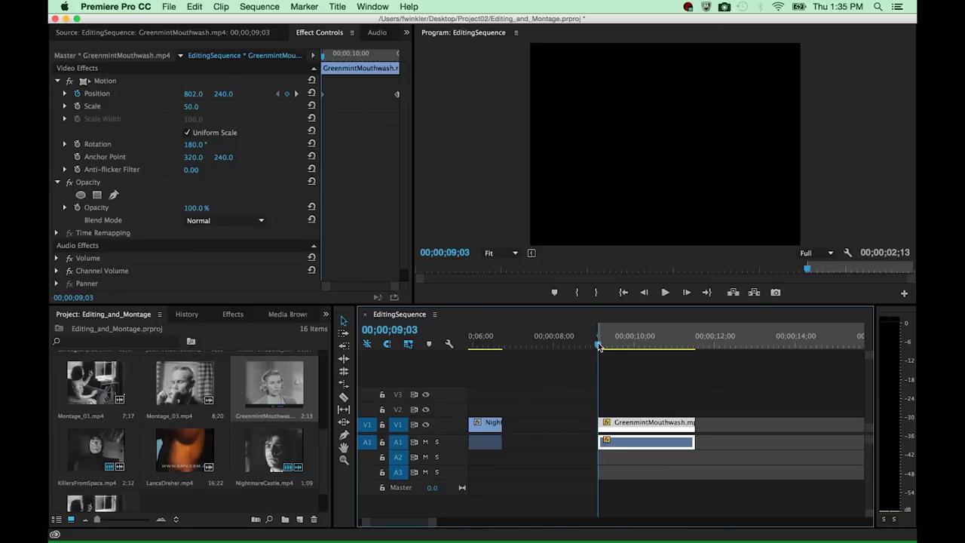
{"action": "left_click_drag", "start_coordinate": [598, 345], "coordinate": [697, 346]}
{"action": "key", "text": "o"}
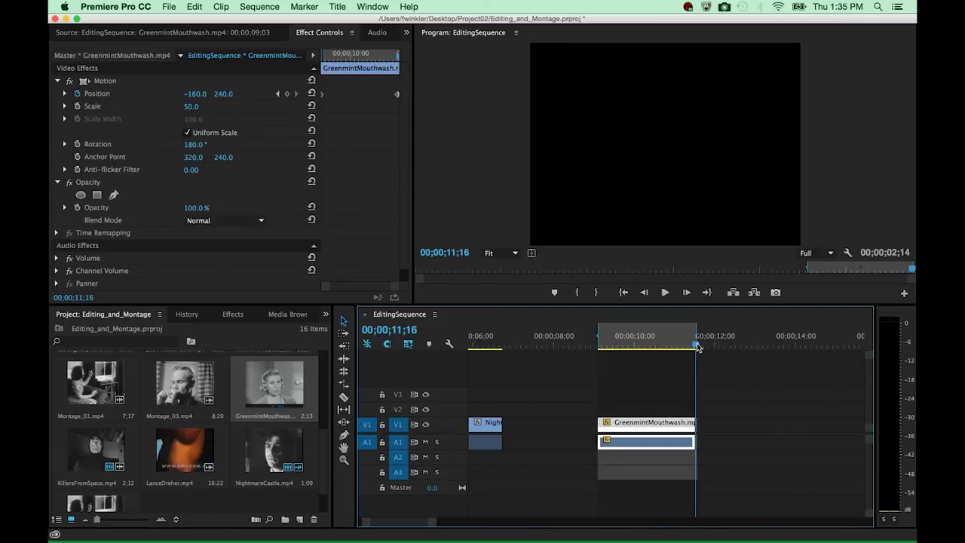
{"action": "left_click", "coordinate": [260, 6]}
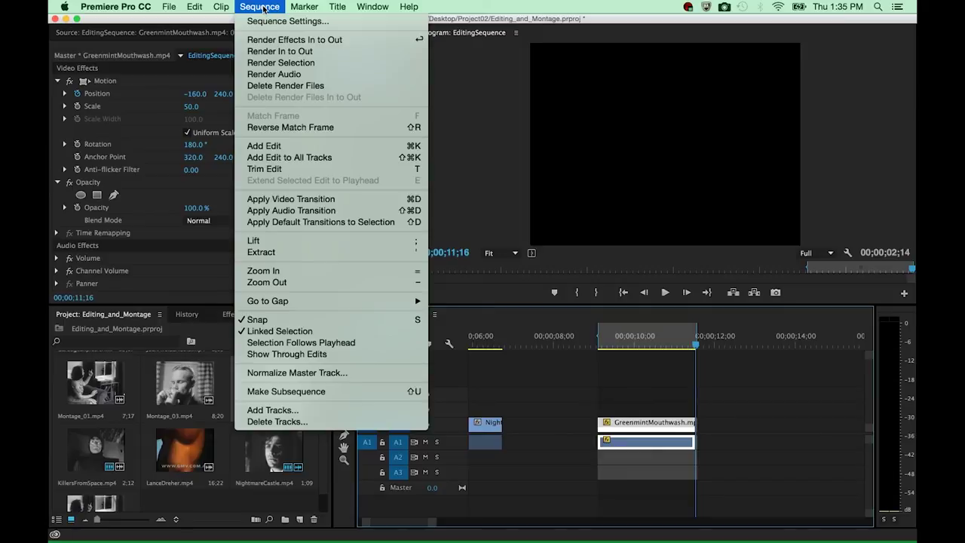
{"action": "left_click", "coordinate": [268, 52]}
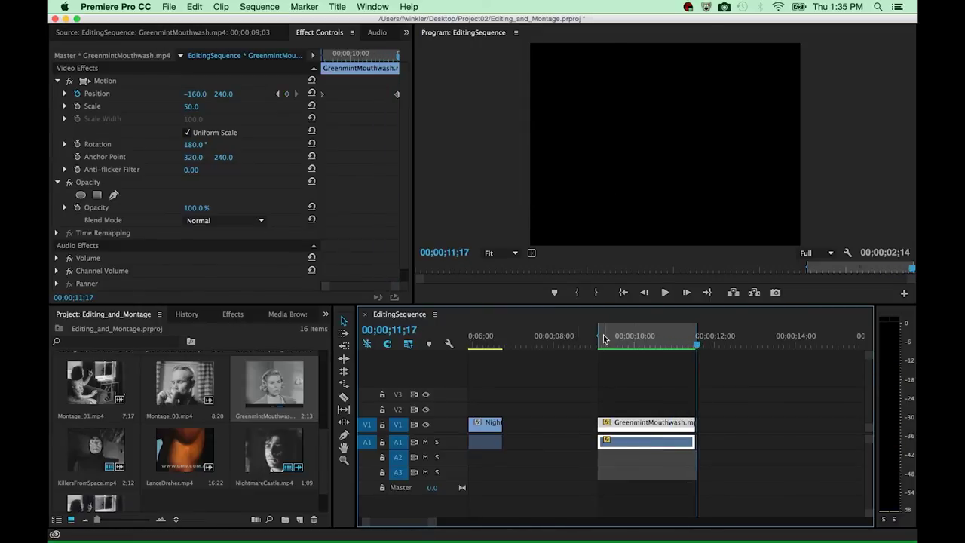
Play the rendered GreenmintMouthwash.mp4 section from the clip's beginning to check the animation.
{"action": "scroll", "coordinate": [507, 371], "scroll_direction": "left", "scroll_amount": 3}
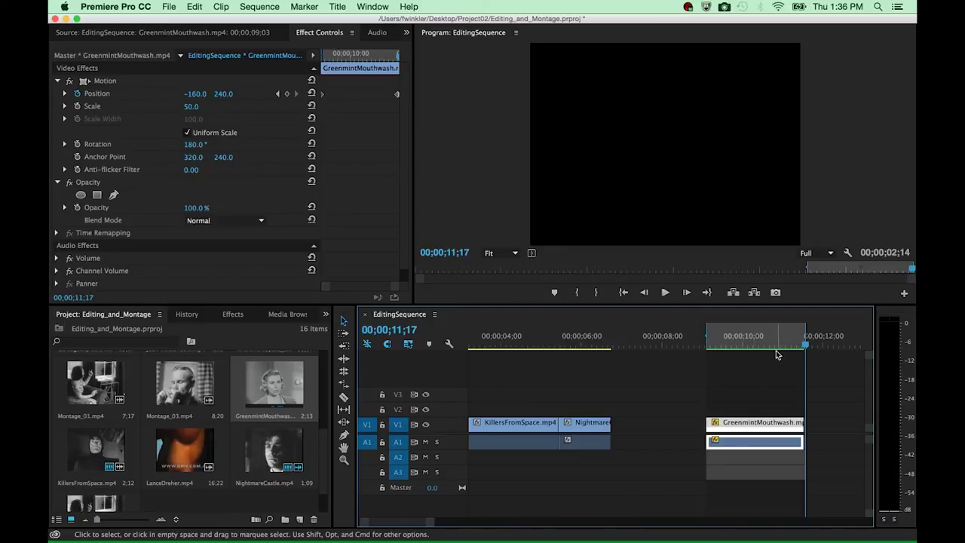
{"action": "left_click_drag", "start_coordinate": [777, 346], "coordinate": [706, 346]}
{"action": "key", "text": "space"}
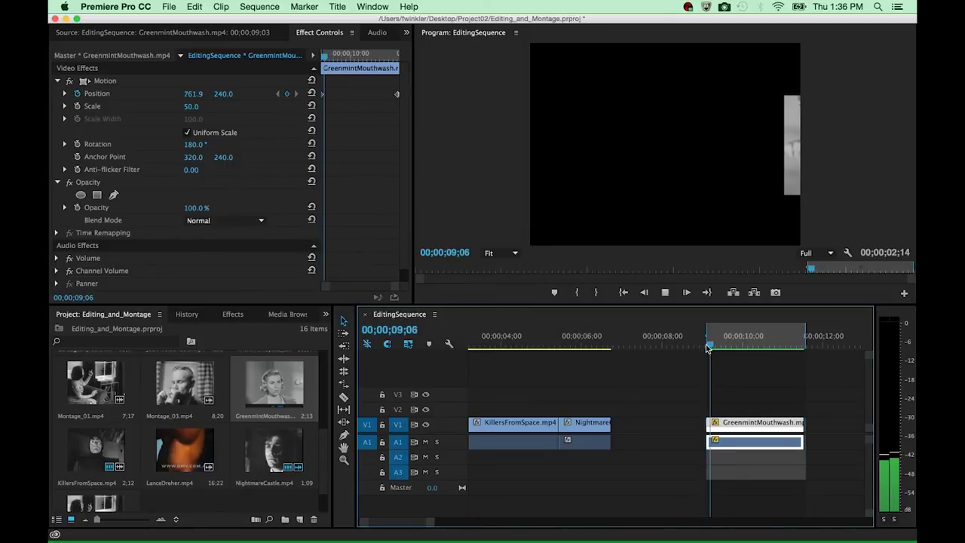